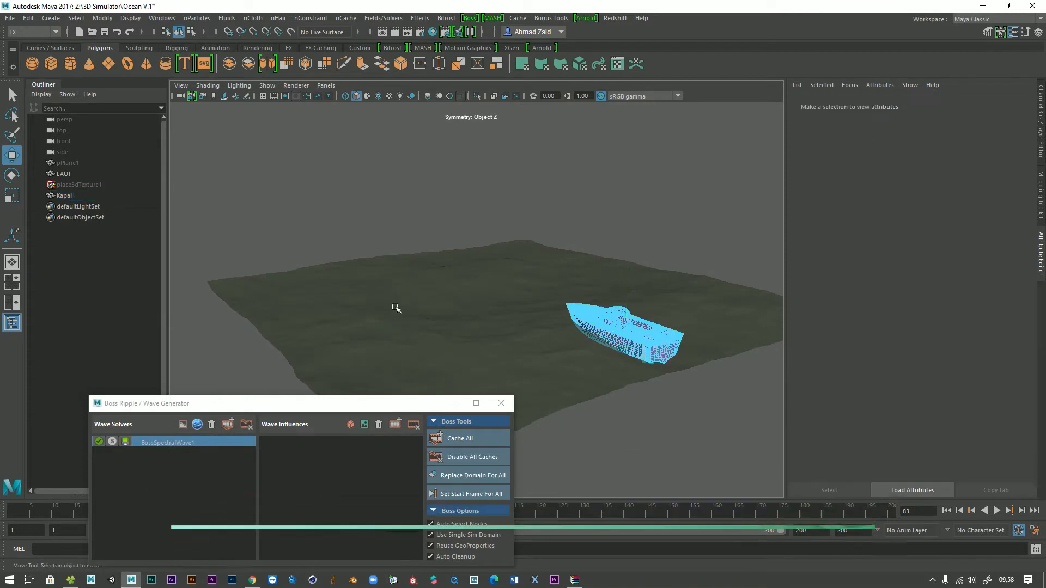
Examine the boat's placement on the ocean surface from close up and farther away.
{"action": "left_click", "coordinate": [523, 278]}
{"action": "scroll", "coordinate": [534, 278], "scroll_direction": "up", "scroll_amount": 3}
{"action": "left_click", "coordinate": [420, 292]}
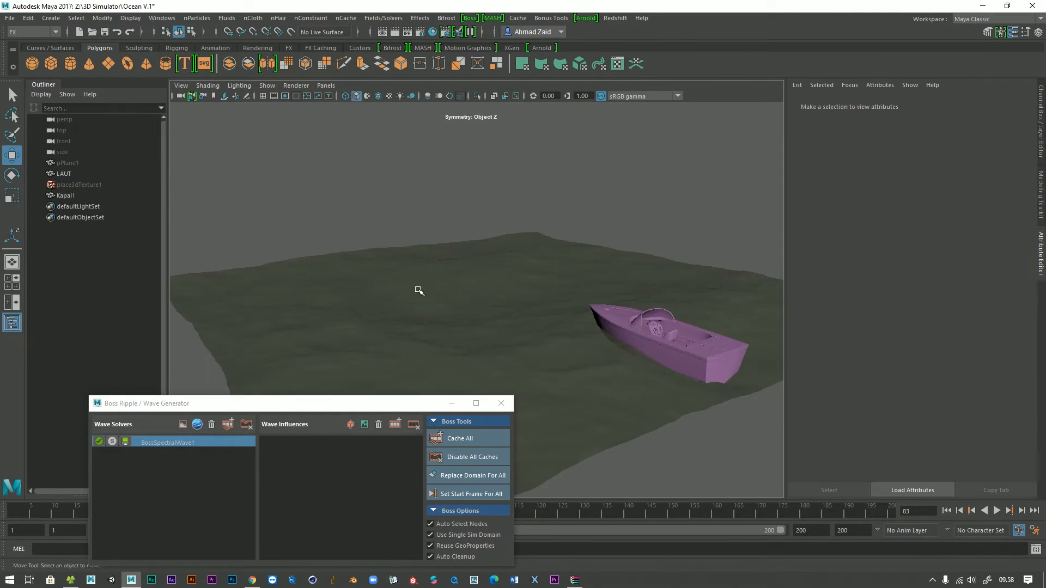
{"action": "scroll", "coordinate": [467, 299], "scroll_direction": "down", "scroll_amount": 3}
{"action": "scroll", "coordinate": [444, 211], "scroll_direction": "up", "scroll_amount": 5}
{"action": "scroll", "coordinate": [425, 294], "scroll_direction": "up", "scroll_amount": 3}
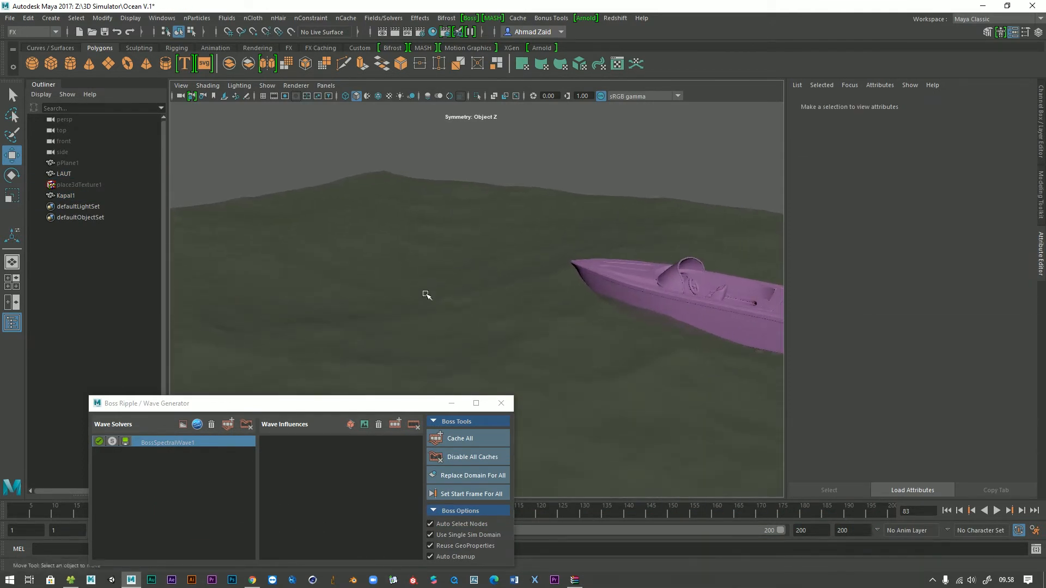
{"action": "scroll", "coordinate": [345, 293], "scroll_direction": "down", "scroll_amount": 2}
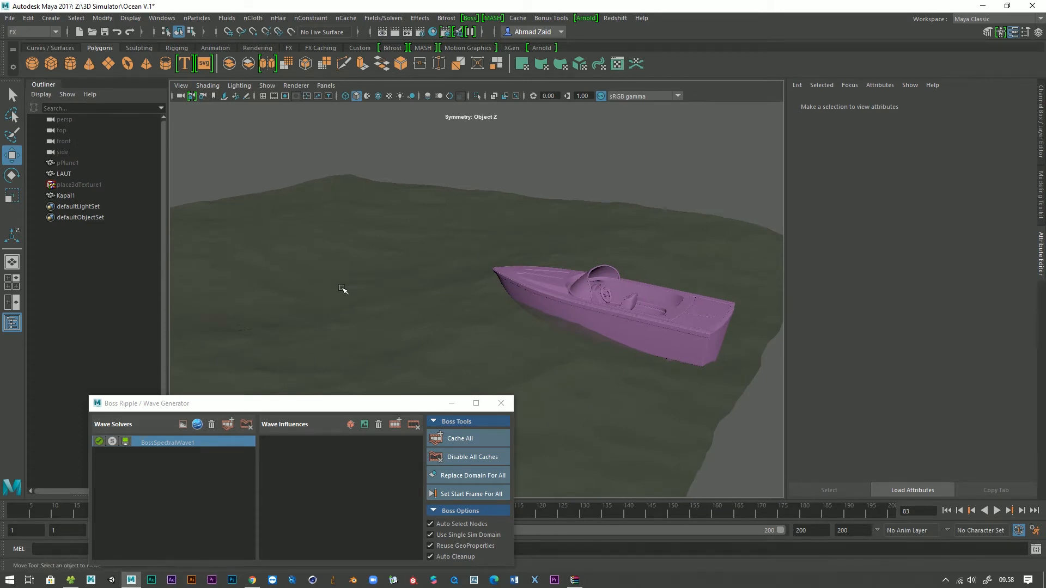
{"action": "scroll", "coordinate": [437, 344], "scroll_direction": "down", "scroll_amount": 3}
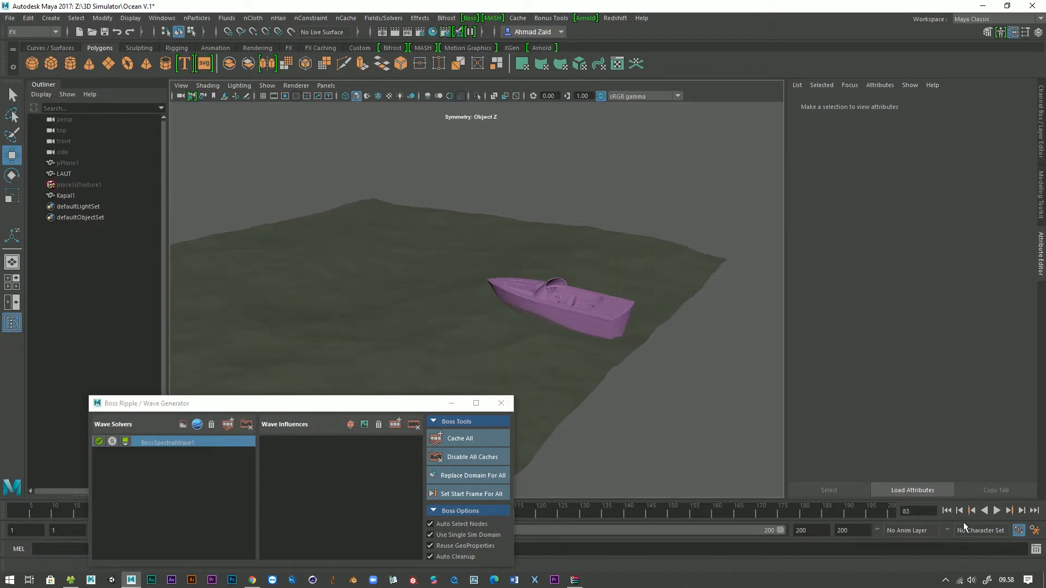
Play the ocean wave simulation from the first frame, viewing the boat from the side, and stop it.
{"action": "left_click", "coordinate": [946, 510]}
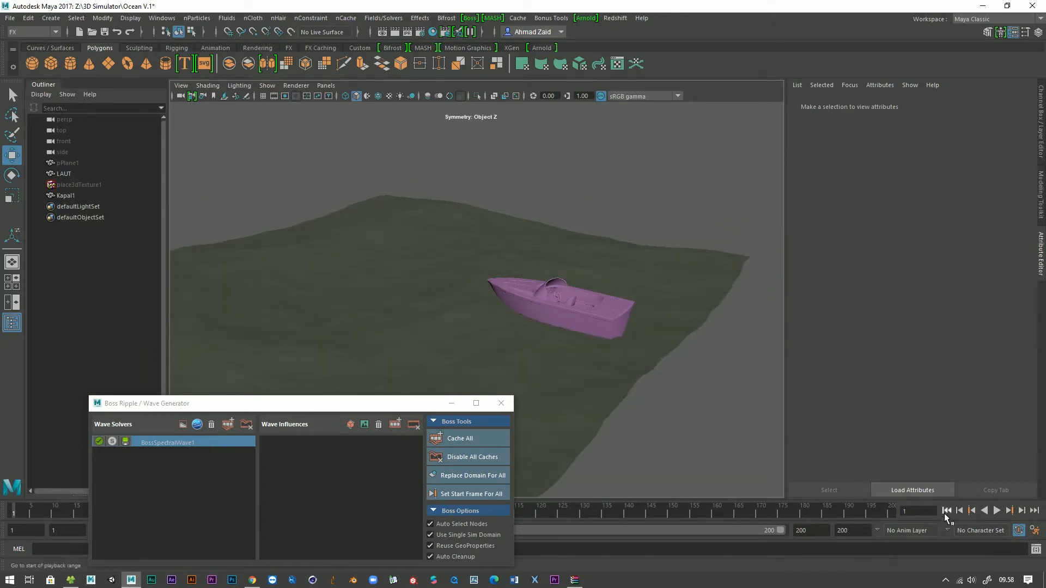
{"action": "left_click", "coordinate": [996, 511]}
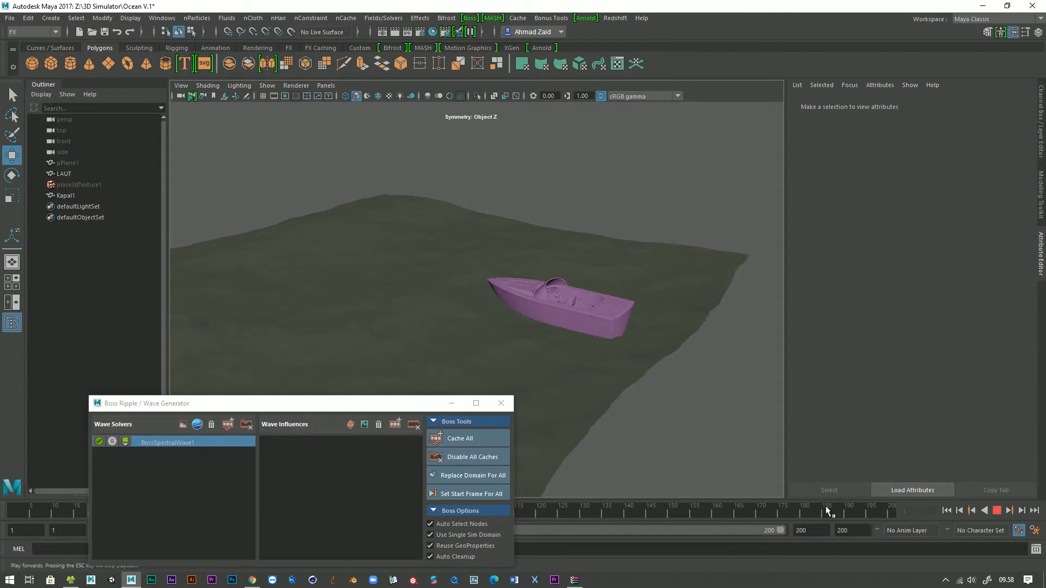
{"action": "scroll", "coordinate": [523, 362], "scroll_direction": "down", "scroll_amount": 2}
{"action": "left_click_drag", "start_coordinate": [523, 363], "coordinate": [557, 355], "text": "alt"}
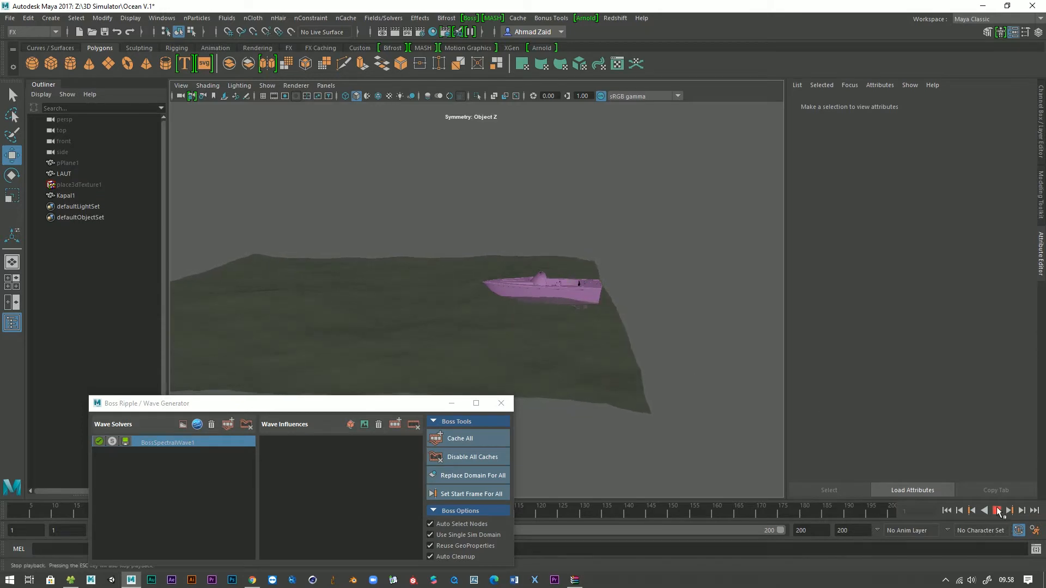
{"action": "left_click", "coordinate": [998, 511]}
Display the boat and ocean meshes with the default material in the viewport.
{"action": "scroll", "coordinate": [630, 276], "scroll_direction": "up", "scroll_amount": 5}
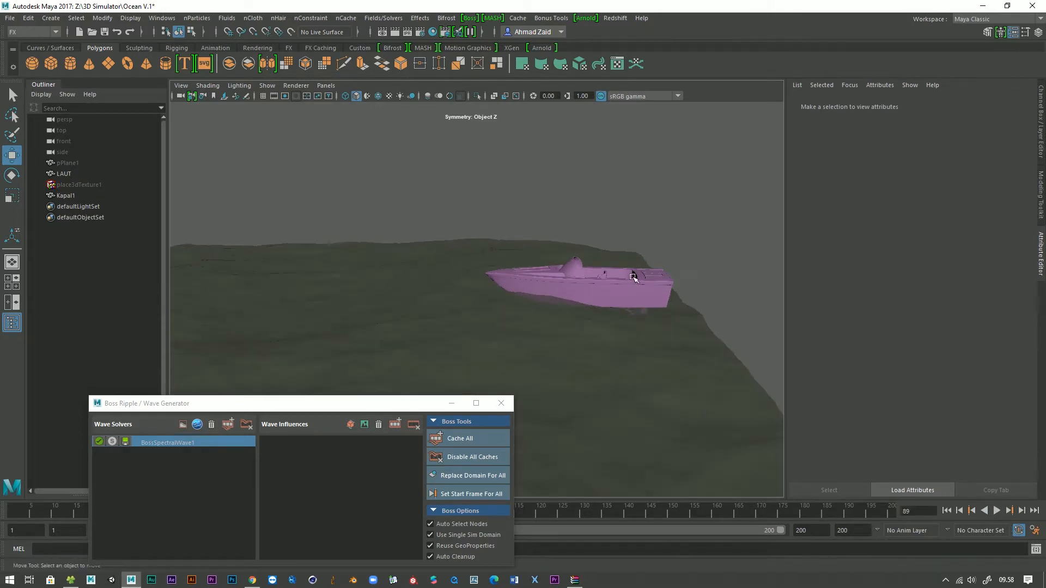
{"action": "left_click", "coordinate": [635, 279]}
{"action": "scroll", "coordinate": [577, 337], "scroll_direction": "up", "scroll_amount": 3}
{"action": "left_click_drag", "start_coordinate": [577, 336], "coordinate": [570, 233], "text": "alt"}
{"action": "left_click", "coordinate": [661, 168]}
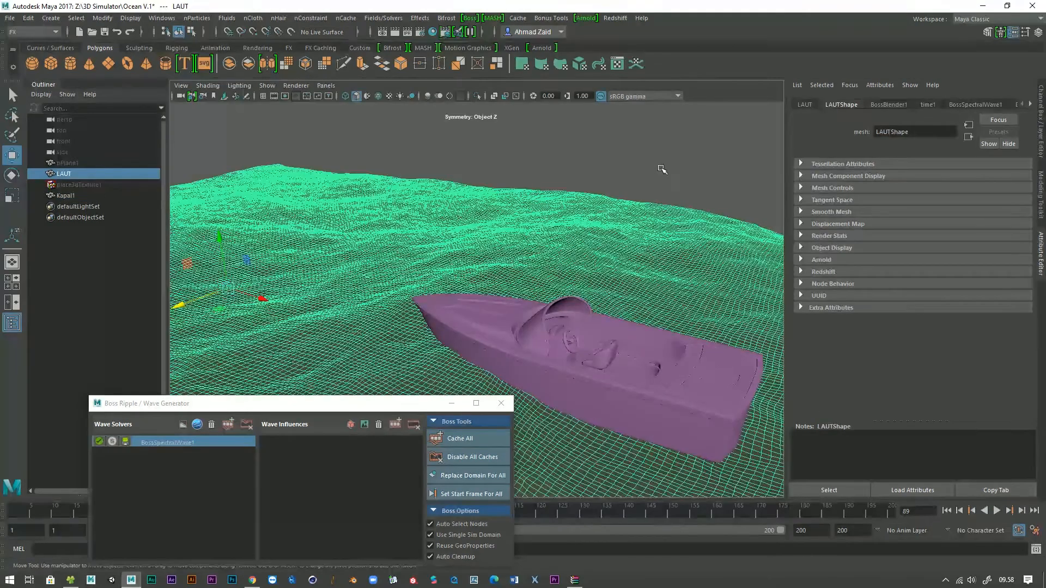
{"action": "left_click", "coordinate": [578, 349]}
{"action": "left_click_drag", "start_coordinate": [578, 349], "coordinate": [600, 336], "text": "alt"}
{"action": "left_click", "coordinate": [682, 249]}
{"action": "left_click_drag", "start_coordinate": [602, 404], "coordinate": [429, 290], "text": "alt"}
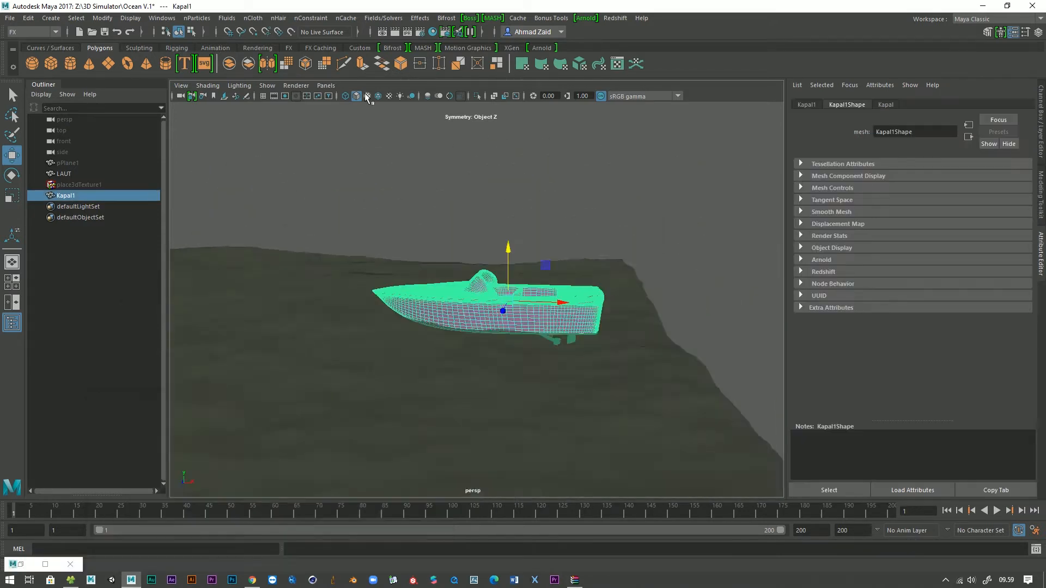
{"action": "left_click", "coordinate": [367, 96]}
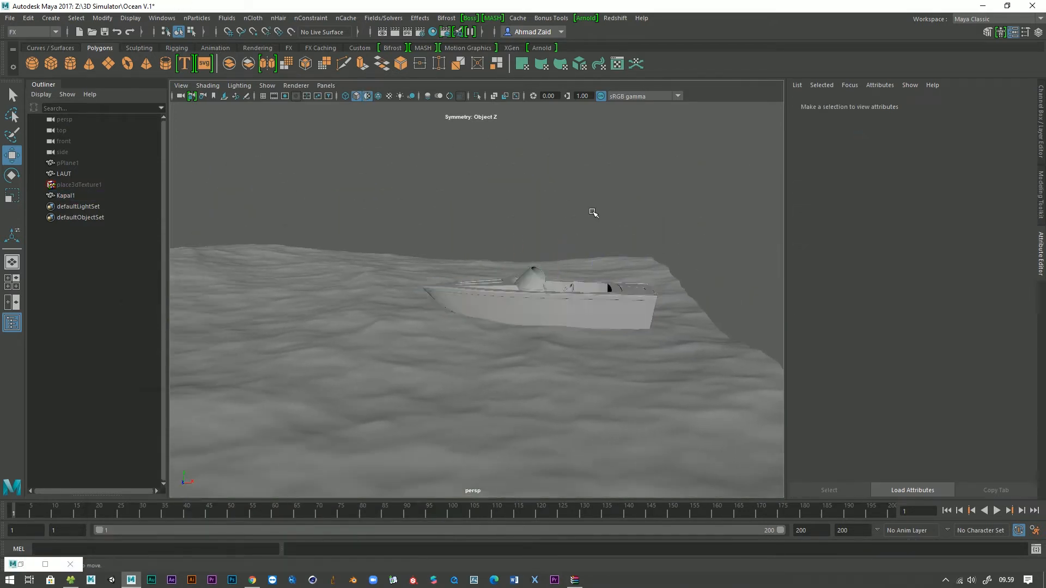
Keyframe the Kapal1 boat's travel across the ocean from its frame 1 position to the opposite side at frame 200.
{"action": "left_click_drag", "start_coordinate": [593, 212], "coordinate": [502, 372], "text": "alt"}
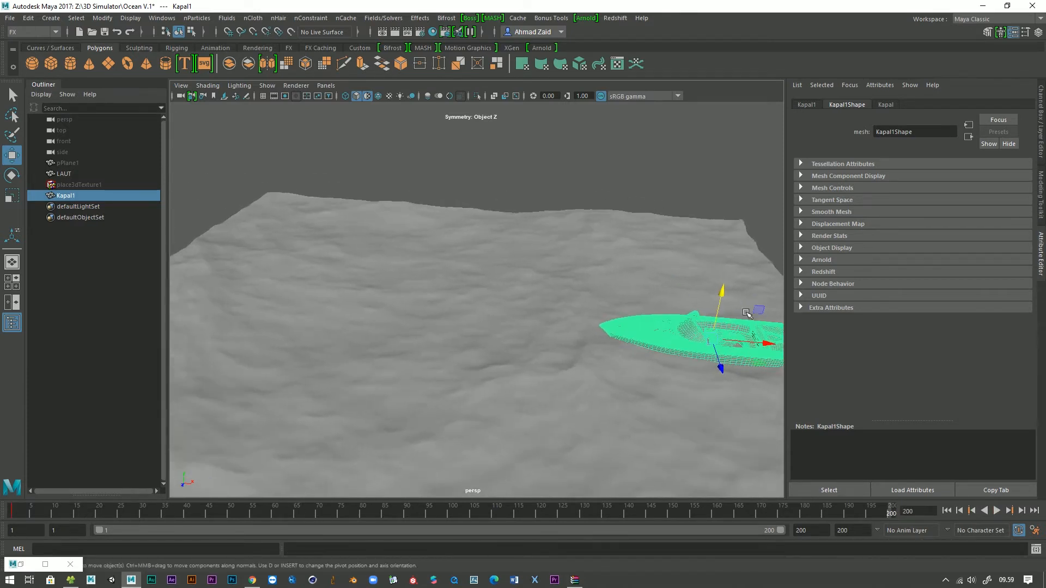
{"action": "left_click_drag", "start_coordinate": [762, 341], "coordinate": [624, 329], "text": "alt"}
{"action": "middle_click_drag", "start_coordinate": [624, 330], "coordinate": [551, 321]}
{"action": "left_click_drag", "start_coordinate": [502, 263], "coordinate": [620, 371]}
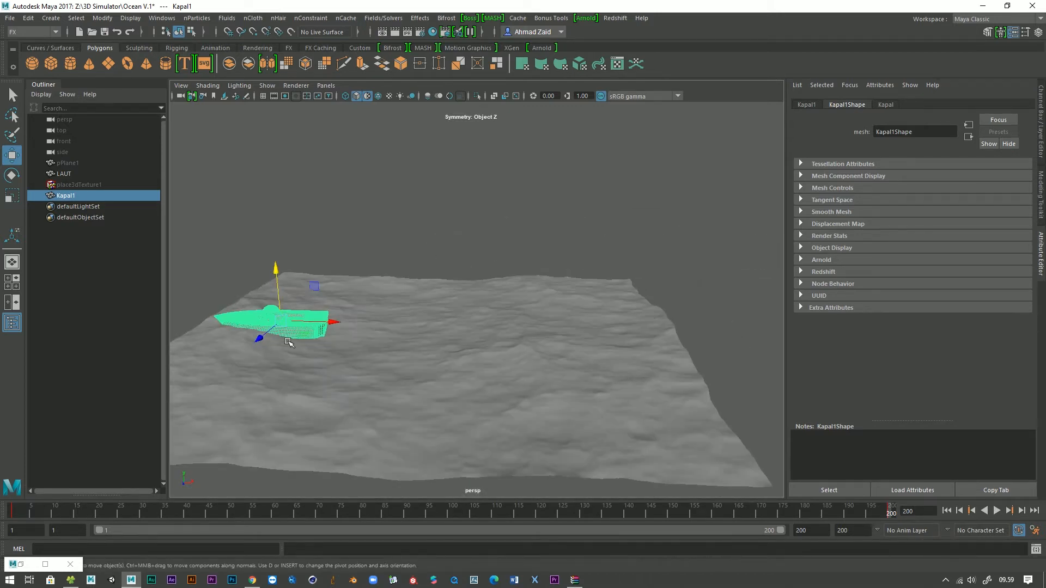
{"action": "left_click_drag", "start_coordinate": [288, 343], "coordinate": [390, 337], "text": "alt"}
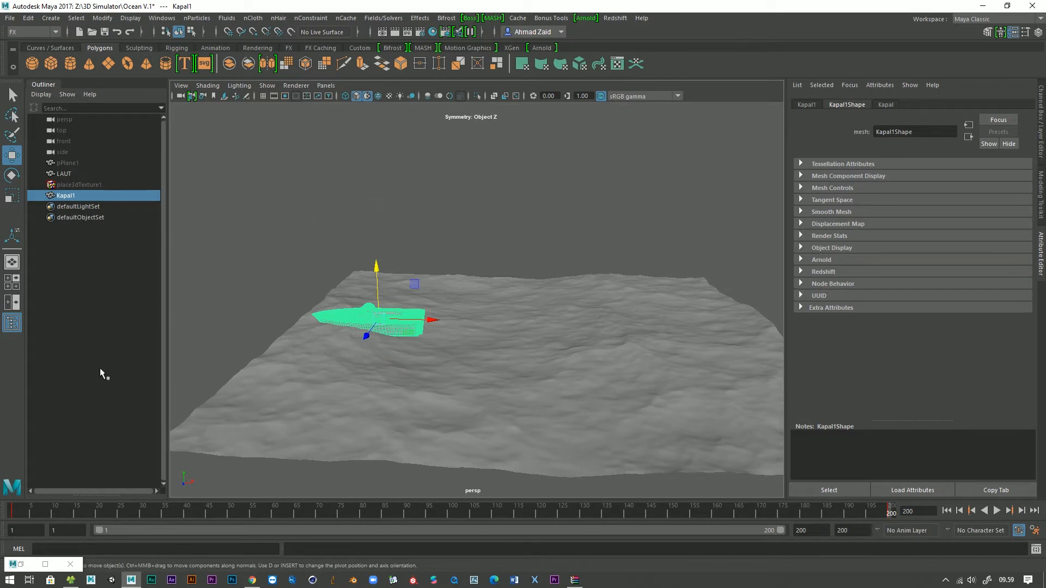
Bring up Kapal1's animation curves in the Graph Editor, select and frame all their keys, and close the editor.
{"action": "left_click", "coordinate": [161, 18]}
{"action": "mouse_move", "coordinate": [182, 81]}
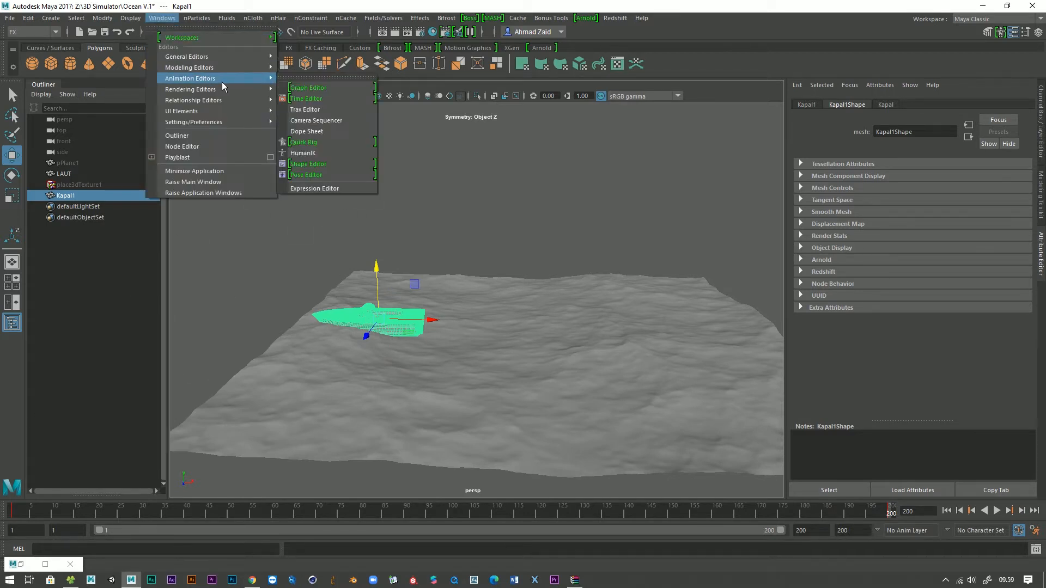
{"action": "left_click", "coordinate": [305, 87]}
{"action": "scroll", "coordinate": [481, 261], "scroll_direction": "down", "scroll_amount": 3}
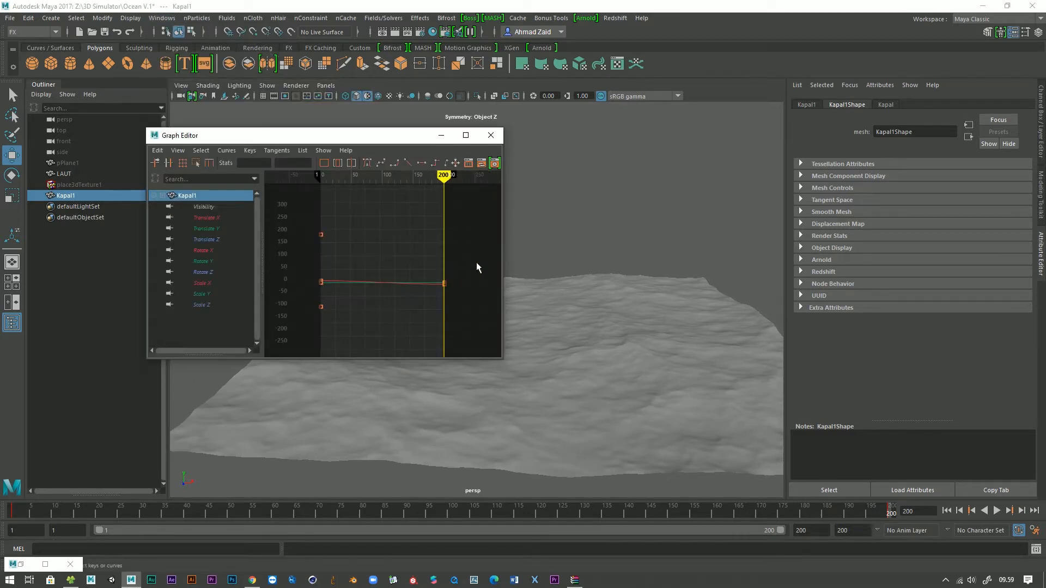
{"action": "left_click_drag", "start_coordinate": [477, 263], "coordinate": [273, 340]}
{"action": "key", "text": "f"}
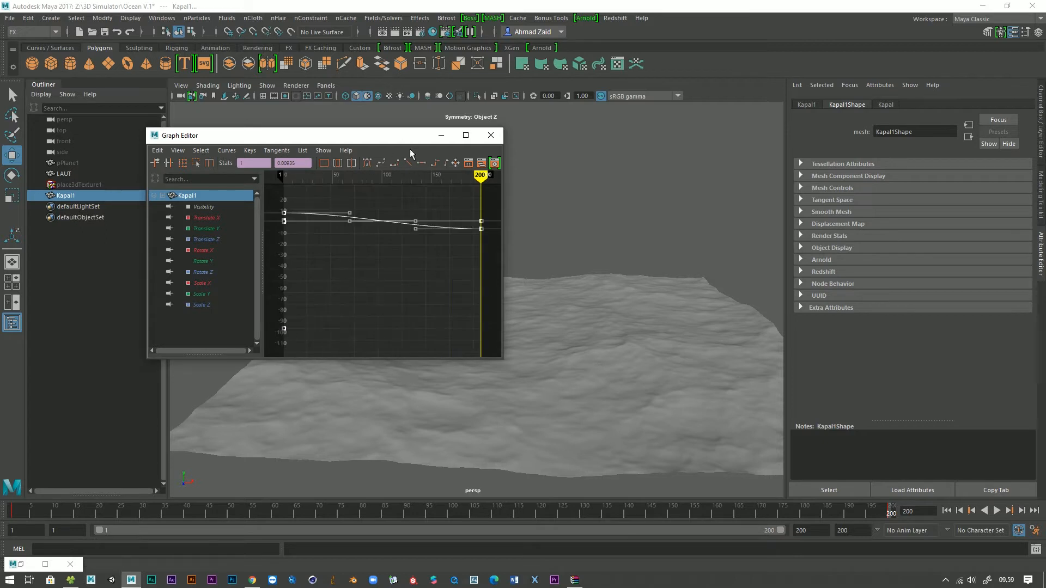
{"action": "left_click", "coordinate": [490, 135]}
{"action": "left_click", "coordinate": [559, 164]}
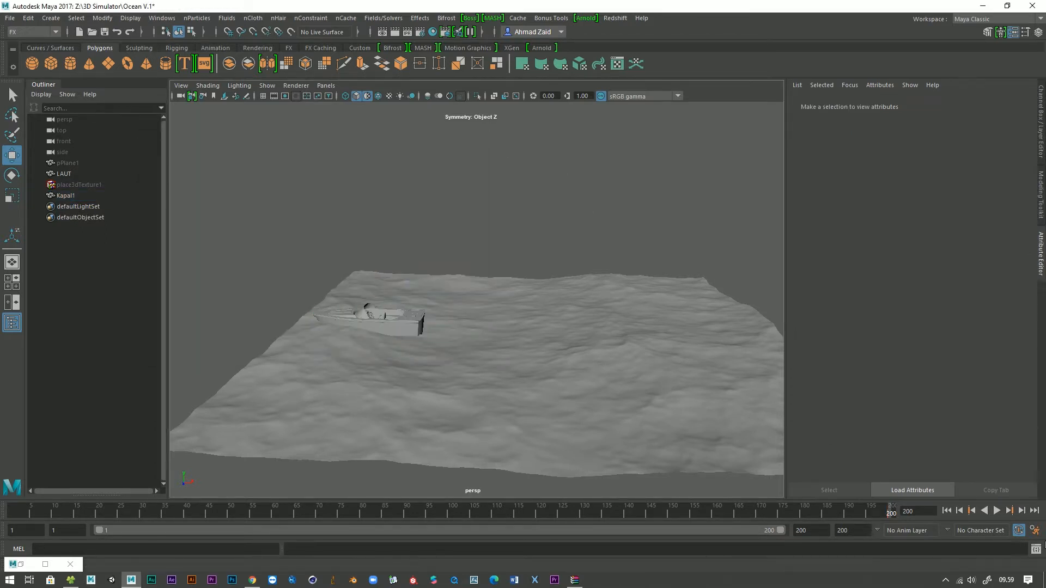
Play the boat's movement across the ocean, stop it midway and inspect the hull against the waves.
{"action": "left_click", "coordinate": [996, 511]}
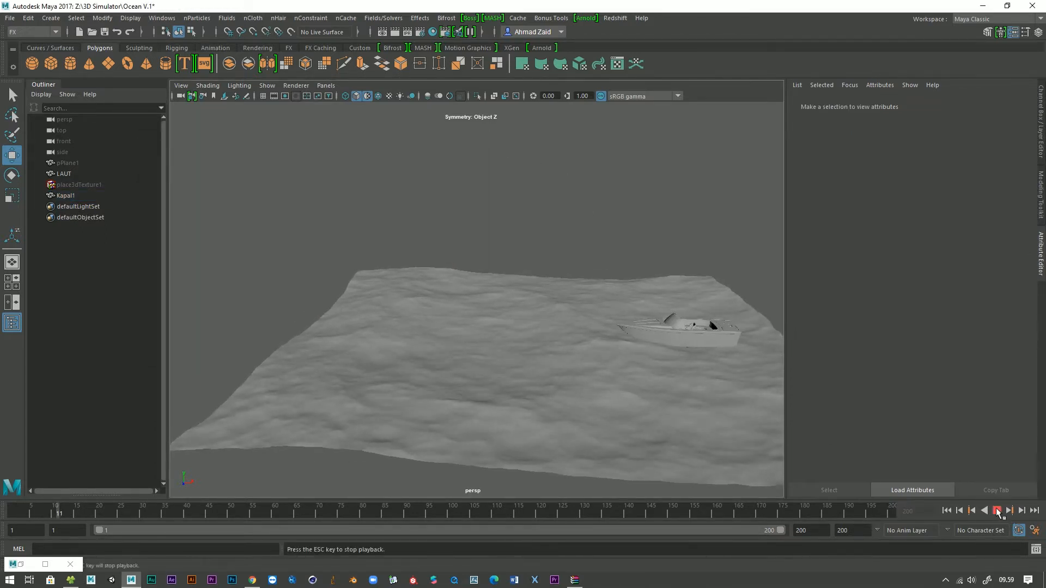
{"action": "left_click", "coordinate": [997, 511]}
{"action": "scroll", "coordinate": [458, 365], "scroll_direction": "up", "scroll_amount": 1}
{"action": "middle_click_drag", "start_coordinate": [506, 366], "coordinate": [362, 366], "text": "alt"}
{"action": "left_click", "coordinate": [996, 511]}
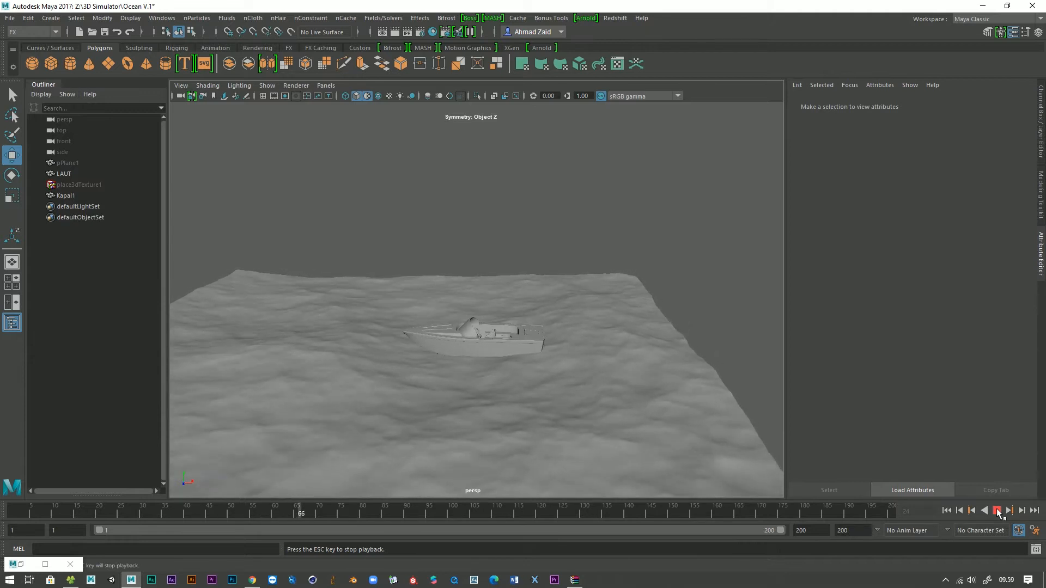
{"action": "left_click", "coordinate": [998, 511]}
{"action": "left_click_drag", "start_coordinate": [294, 340], "coordinate": [569, 335], "text": "alt"}
{"action": "scroll", "coordinate": [474, 350], "scroll_direction": "up", "scroll_amount": 4}
{"action": "scroll", "coordinate": [459, 349], "scroll_direction": "up", "scroll_amount": 4}
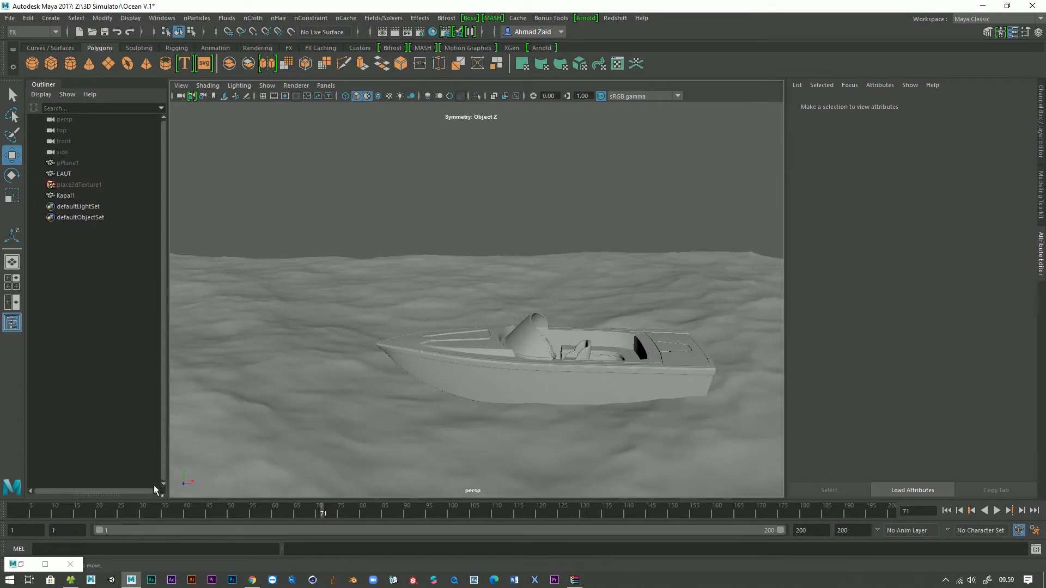
Restore the Boss Ripple / Wave Generator window and add a Boss wave solver alongside the spectral wave.
{"action": "left_click", "coordinate": [20, 565]}
{"action": "left_click_drag", "start_coordinate": [248, 405], "coordinate": [328, 103]}
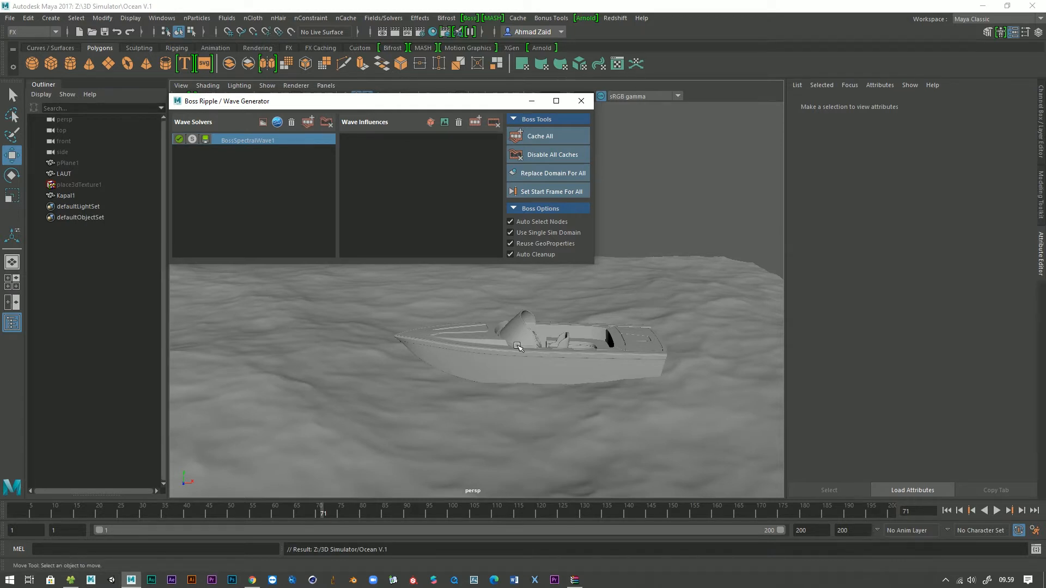
{"action": "left_click", "coordinate": [262, 122]}
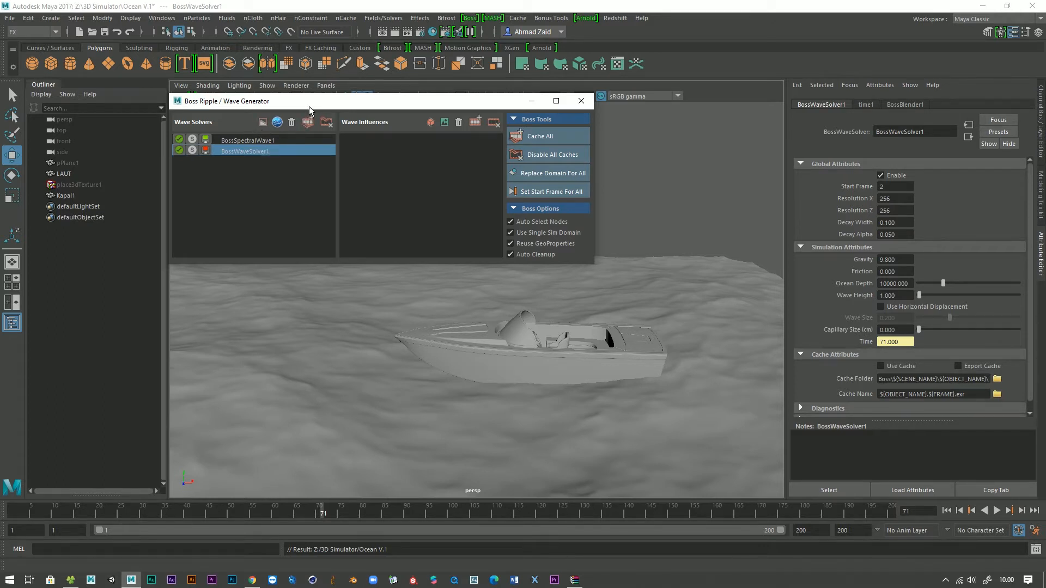
{"action": "left_click_drag", "start_coordinate": [310, 103], "coordinate": [256, 100]}
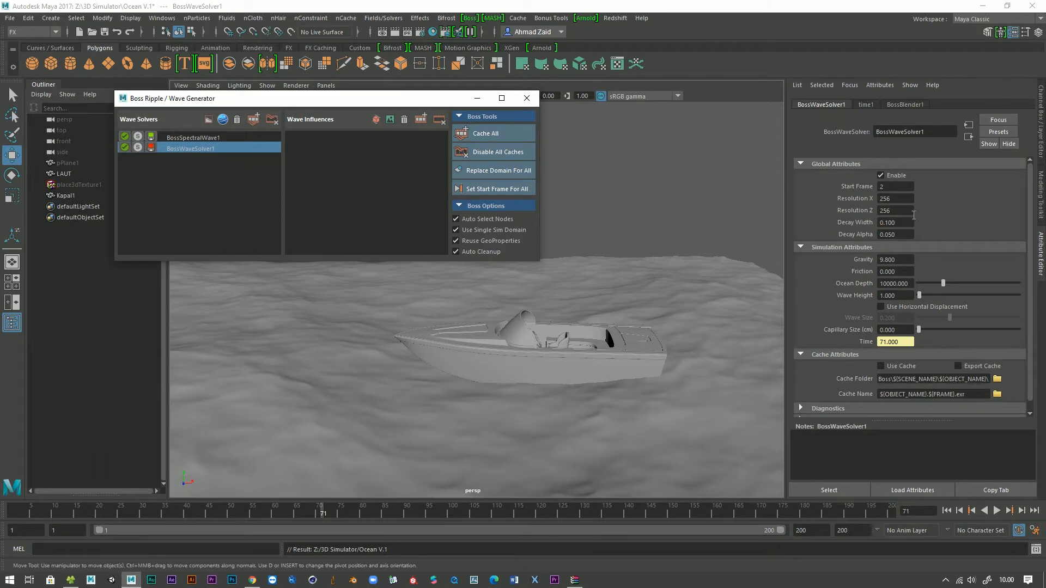
Set BossWaveSolver1's Resolution X and Resolution Z to 1024, matching BossSpectralWave1.
{"action": "left_click", "coordinate": [74, 166]}
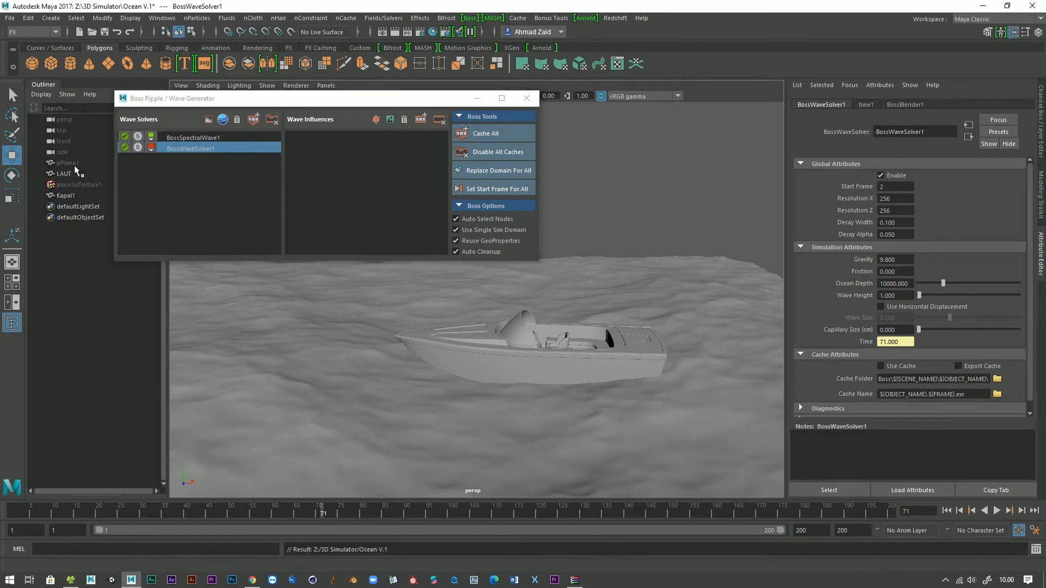
{"action": "left_click", "coordinate": [191, 149]}
{"action": "left_click", "coordinate": [204, 139]}
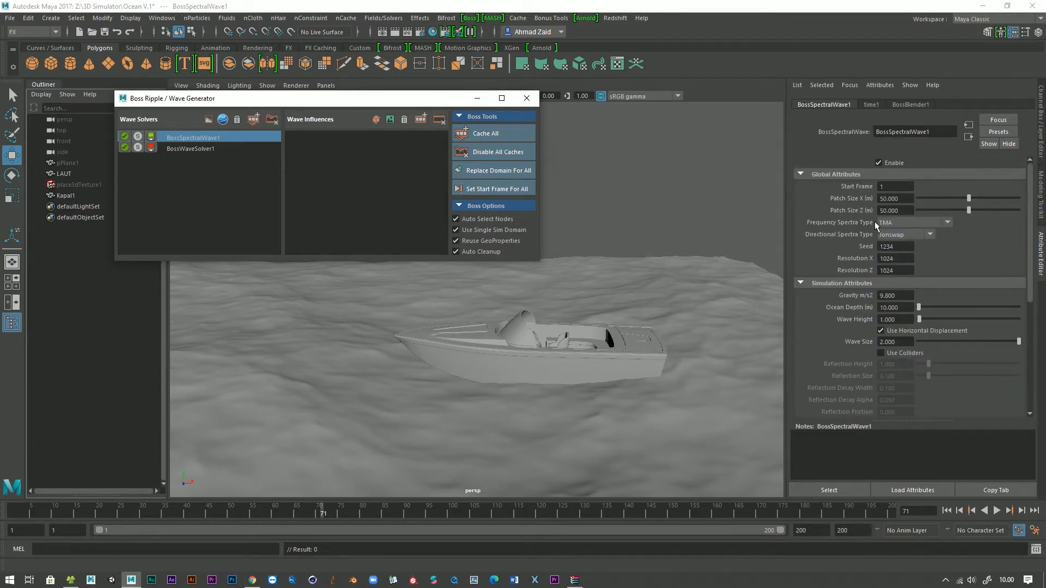
{"action": "left_click", "coordinate": [895, 258]}
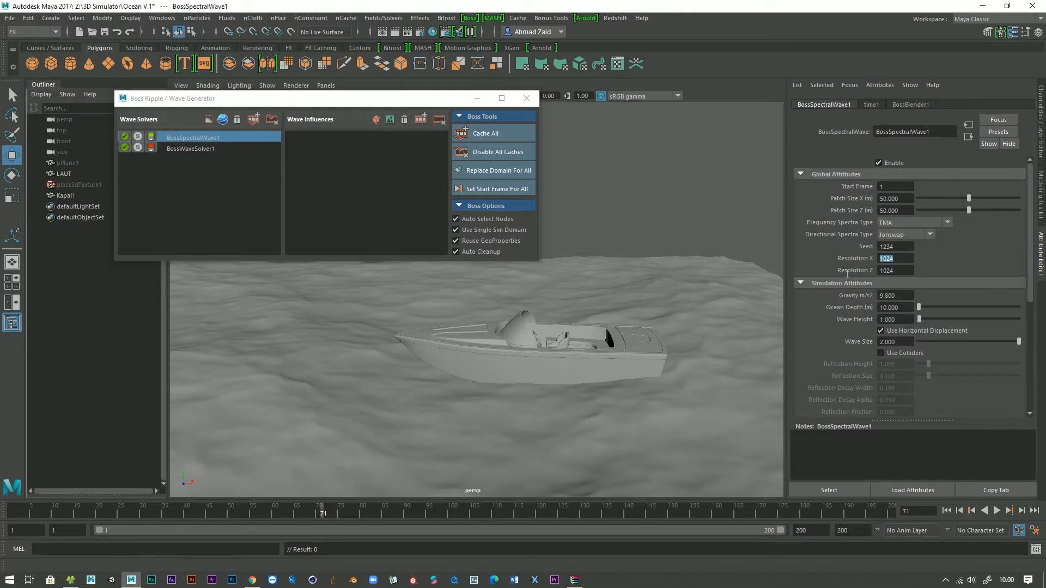
{"action": "left_click", "coordinate": [238, 151]}
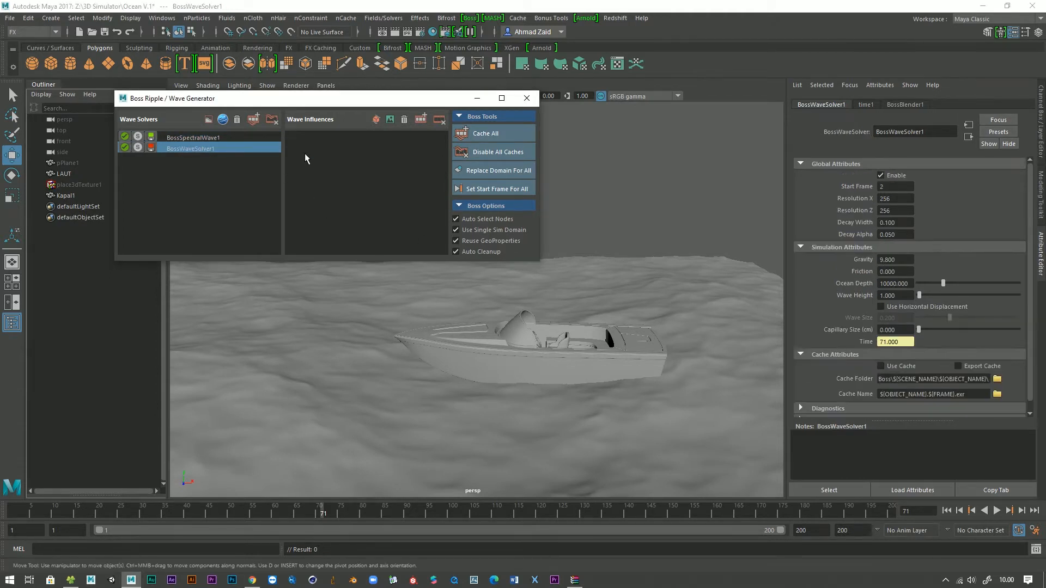
{"action": "left_click", "coordinate": [894, 212]}
{"action": "type", "text": "1024"}
{"action": "key", "text": "Return"}
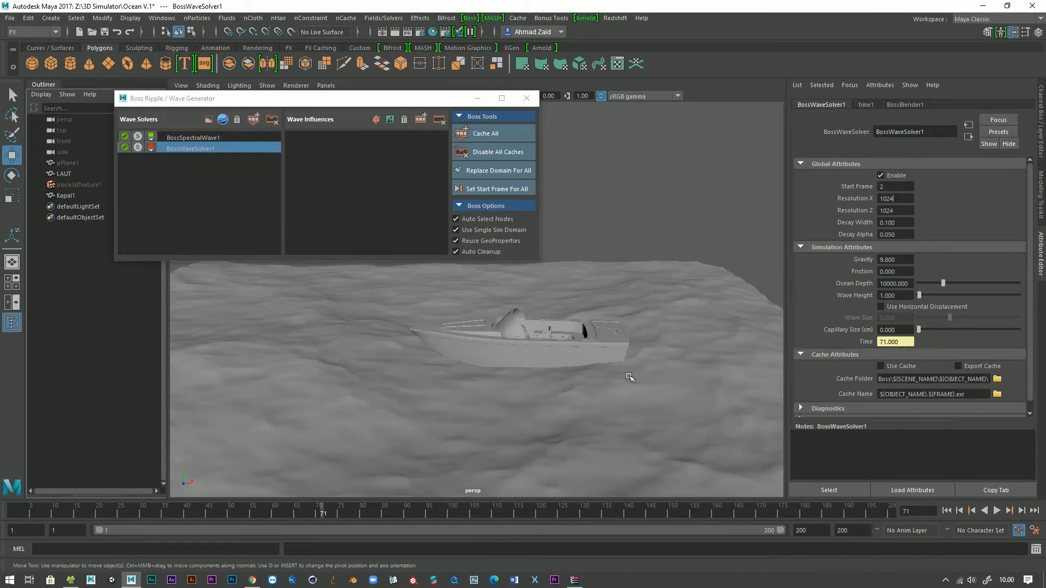
Set BossWaveSolver1's Ocean Depth to 10, matching BossSpectralWave1.
{"action": "left_click_drag", "start_coordinate": [629, 377], "coordinate": [562, 324], "text": "alt"}
{"action": "scroll", "coordinate": [567, 326], "scroll_direction": "down", "scroll_amount": 2}
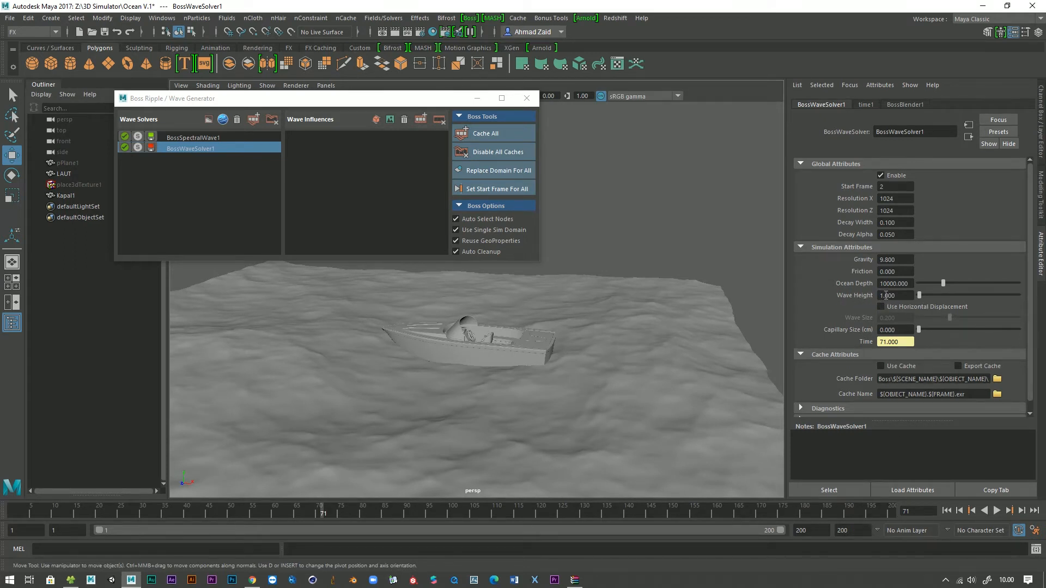
{"action": "left_click", "coordinate": [196, 138]}
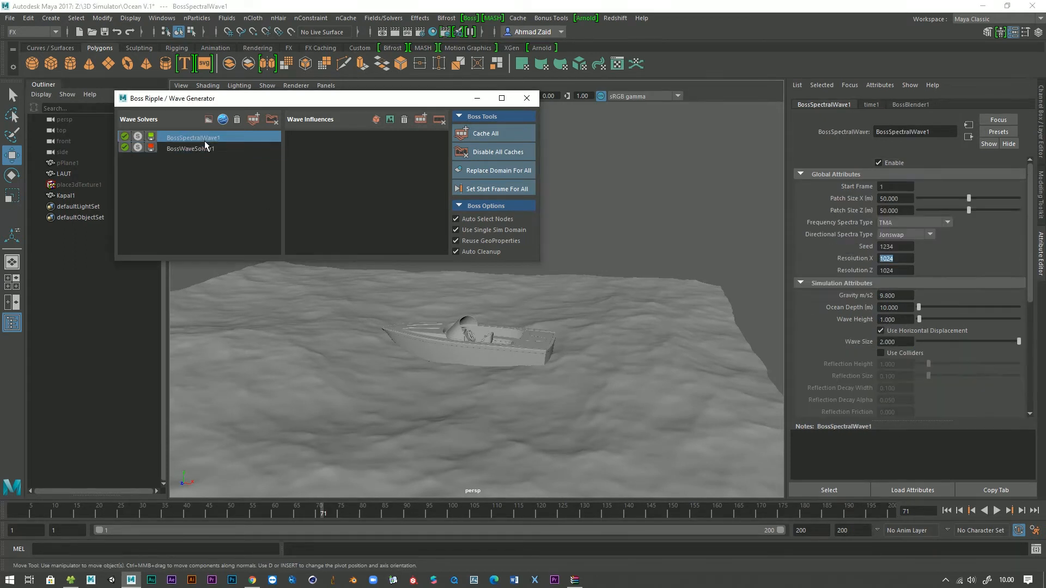
{"action": "left_click", "coordinate": [206, 146]}
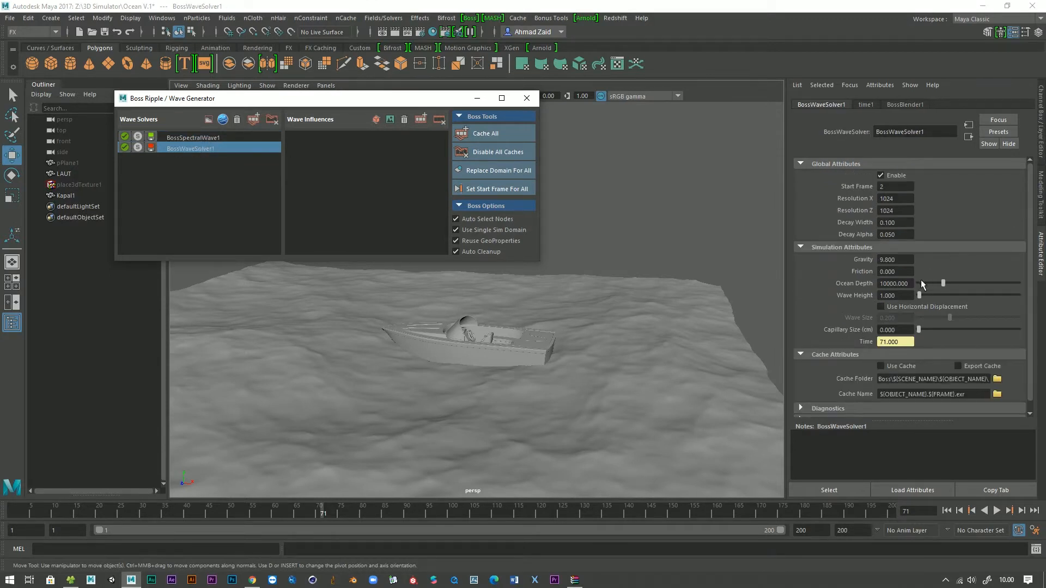
{"action": "double_click", "coordinate": [901, 284]}
{"action": "type", "text": "10"}
{"action": "key", "text": "Return"}
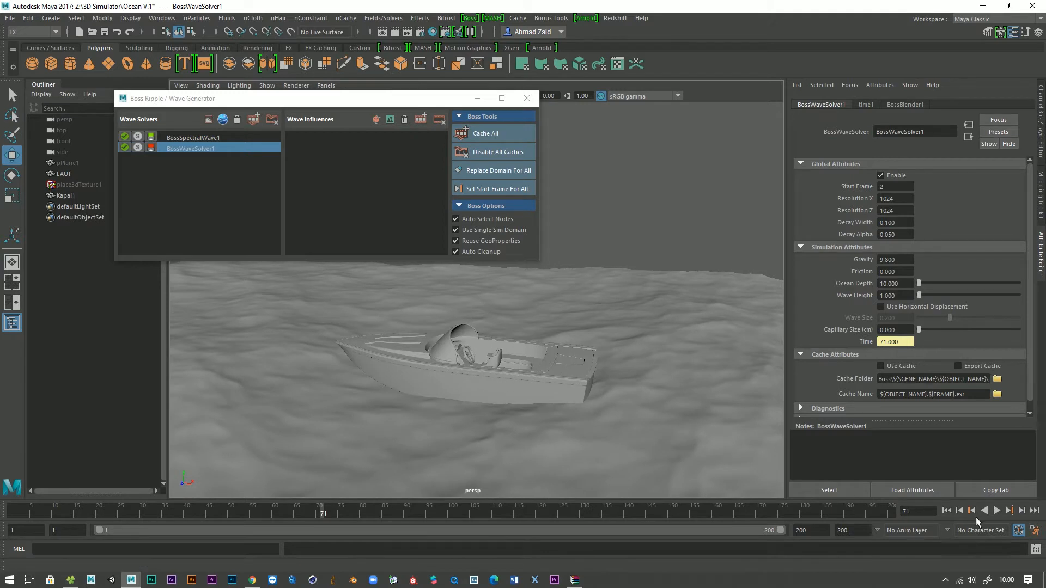
Play the simulation from the first frame with the wave solver enabled, and stop it partway.
{"action": "left_click", "coordinate": [947, 510]}
{"action": "left_click", "coordinate": [997, 511]}
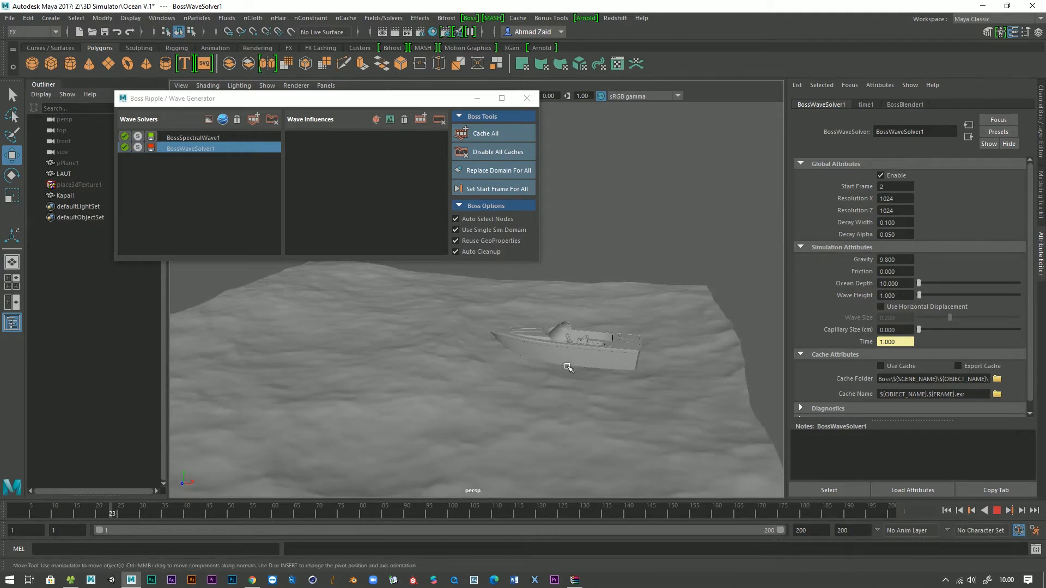
{"action": "left_click", "coordinate": [997, 510]}
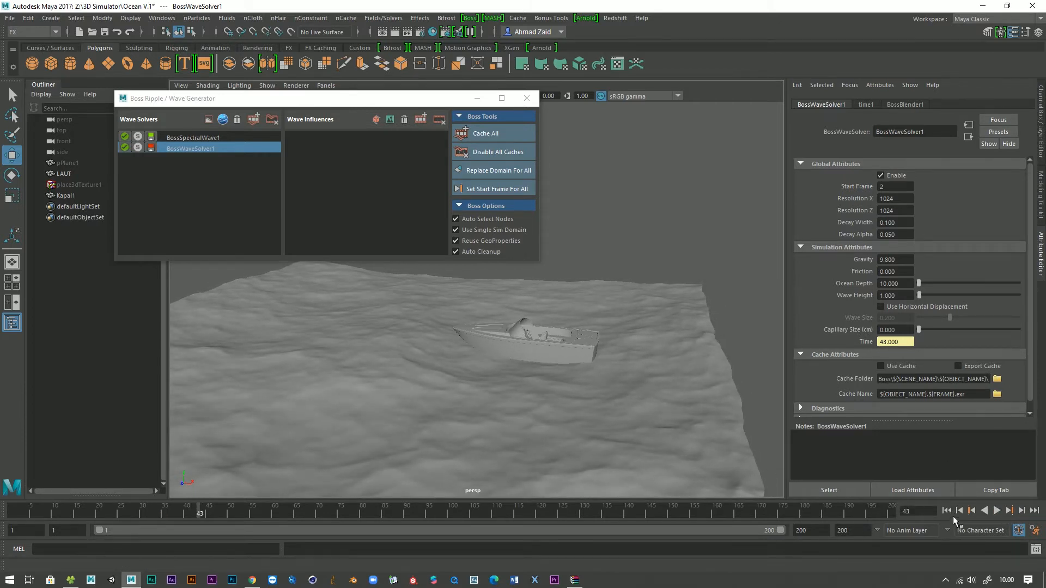
Return to the first frame and add the boat mesh as a geometry influence for BossWaveSolver1.
{"action": "left_click", "coordinate": [947, 511]}
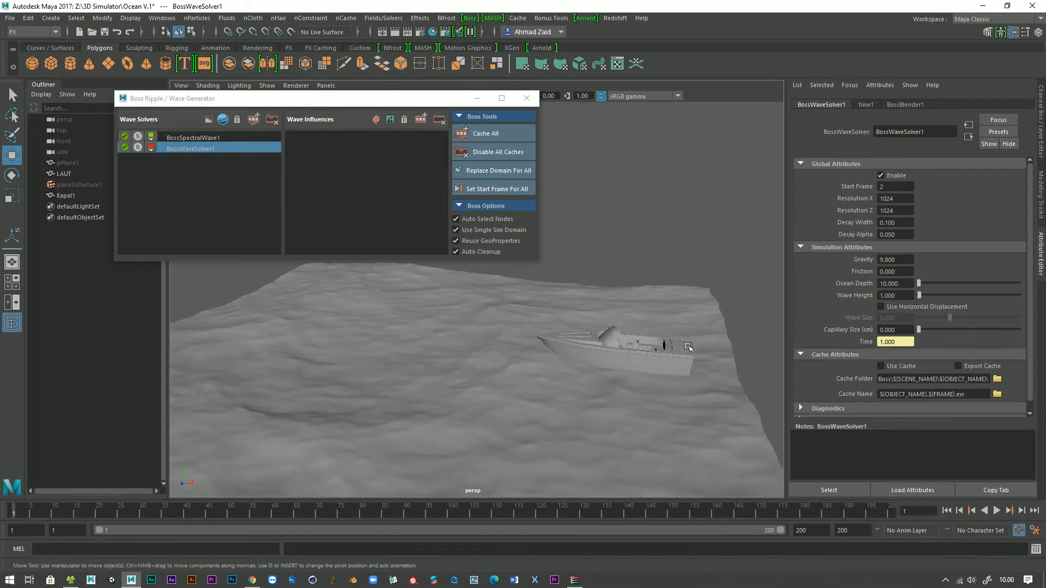
{"action": "left_click", "coordinate": [654, 368]}
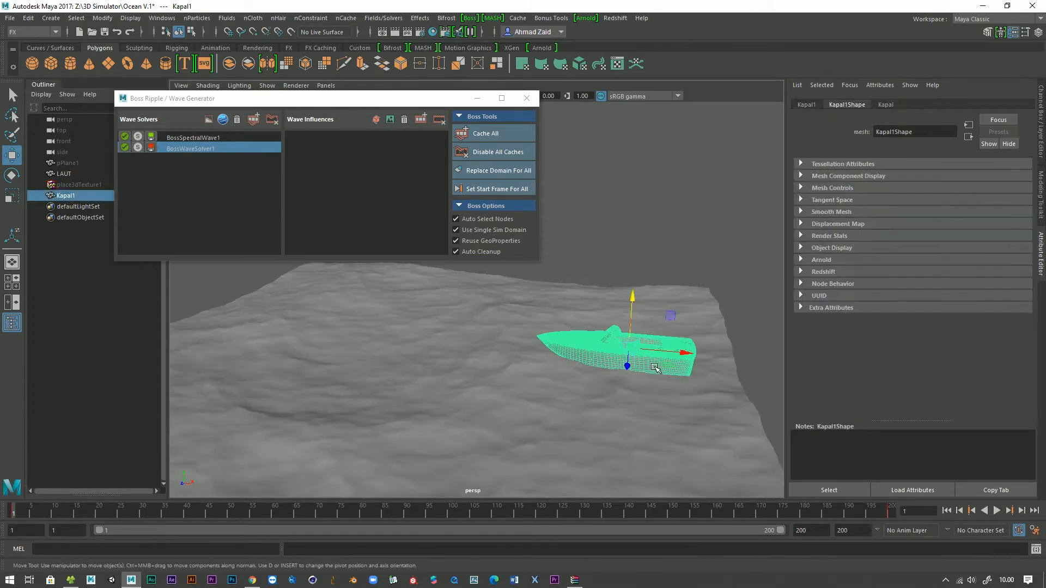
{"action": "scroll", "coordinate": [654, 368], "scroll_direction": "up", "scroll_amount": 3}
{"action": "middle_click_drag", "start_coordinate": [656, 368], "coordinate": [448, 328], "text": "alt"}
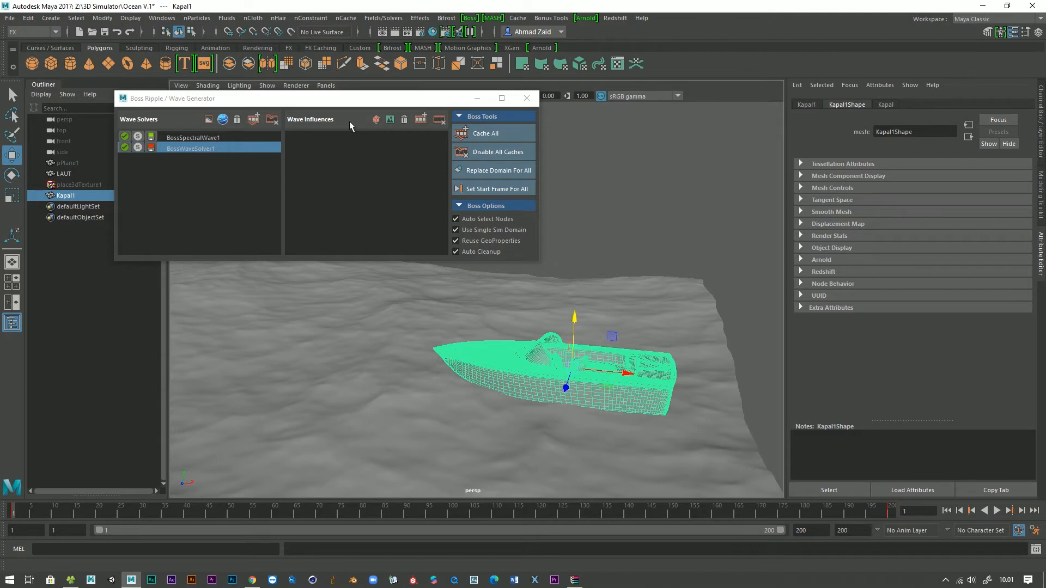
{"action": "left_click", "coordinate": [377, 120]}
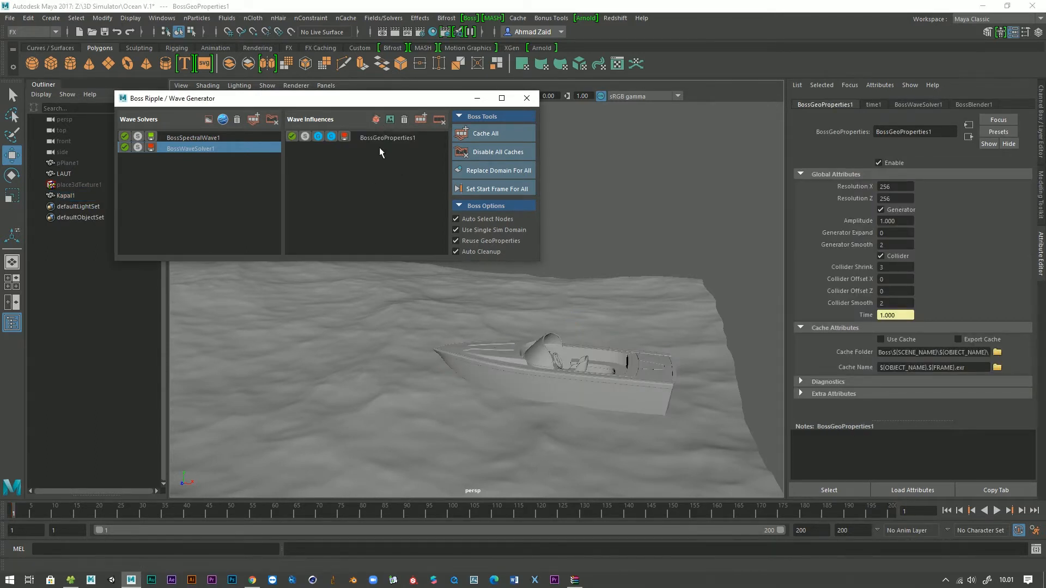
Play the simulation with the boat influence active and examine the water around the boat from several angles.
{"action": "scroll", "coordinate": [535, 311], "scroll_direction": "down", "scroll_amount": 3}
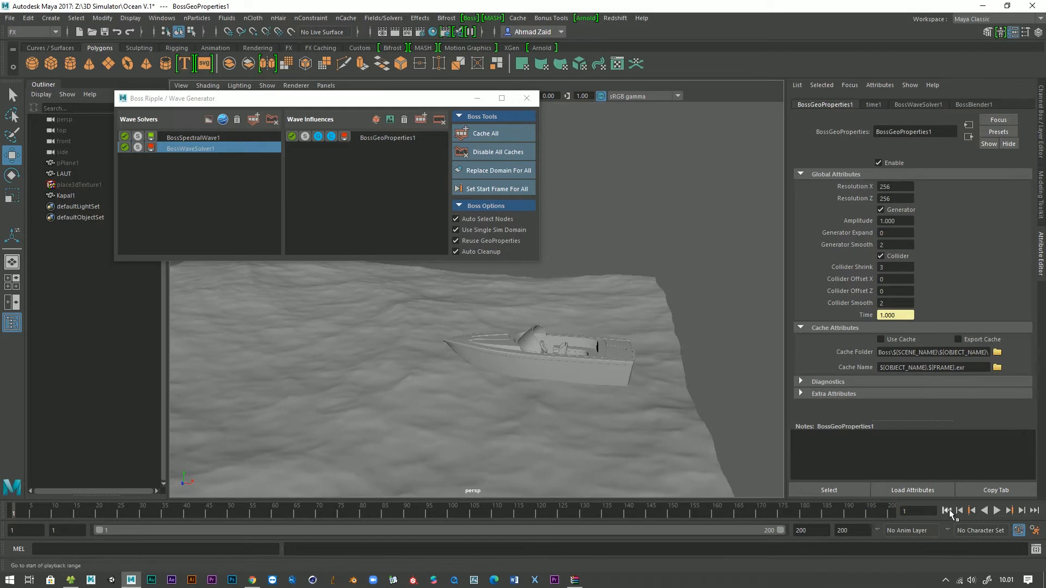
{"action": "left_click", "coordinate": [996, 514]}
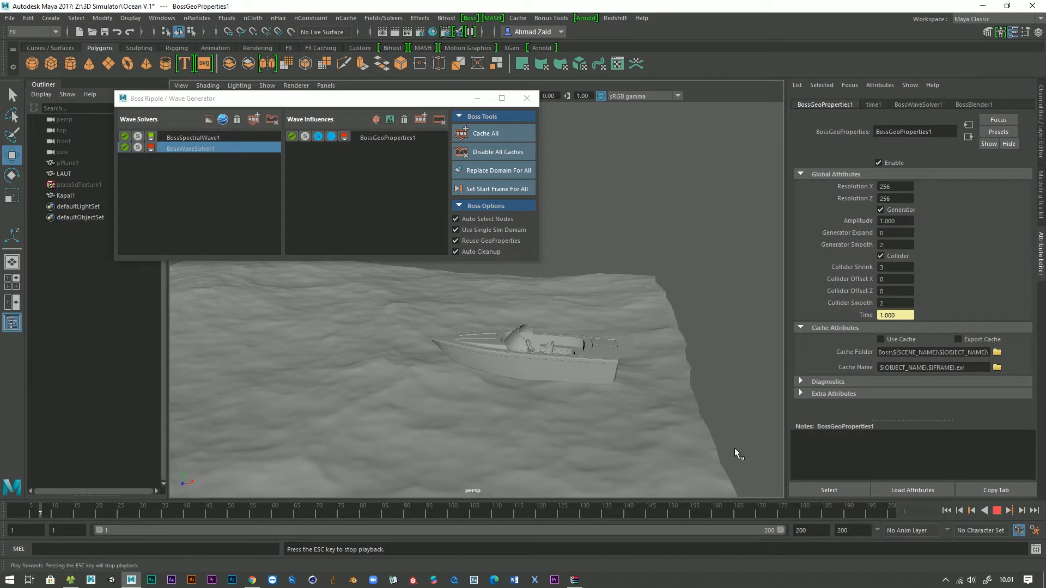
{"action": "left_click_drag", "start_coordinate": [622, 420], "coordinate": [590, 382], "text": "alt"}
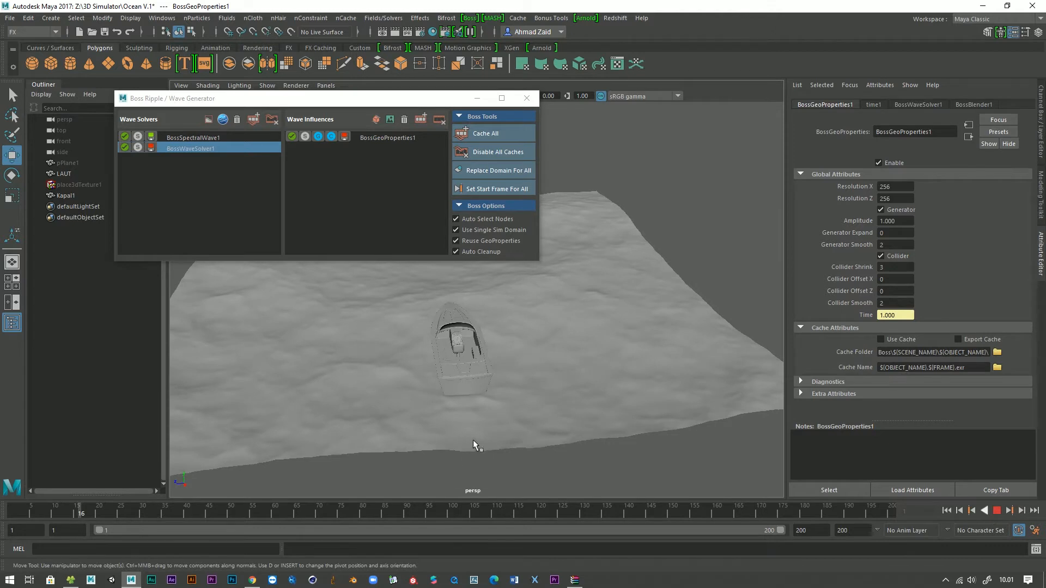
{"action": "left_click_drag", "start_coordinate": [477, 445], "coordinate": [516, 432], "text": "alt"}
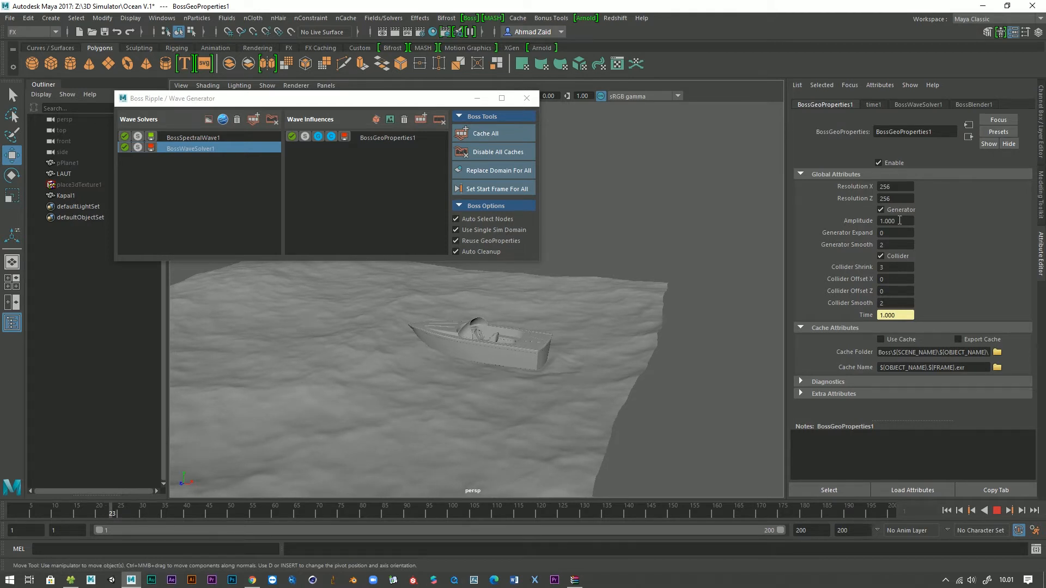
Review the Amplitude of BossGeoProperties1 and the Wave Size of BossWaveSolver1, and stop the playback.
{"action": "left_click_drag", "start_coordinate": [899, 221], "coordinate": [866, 220]}
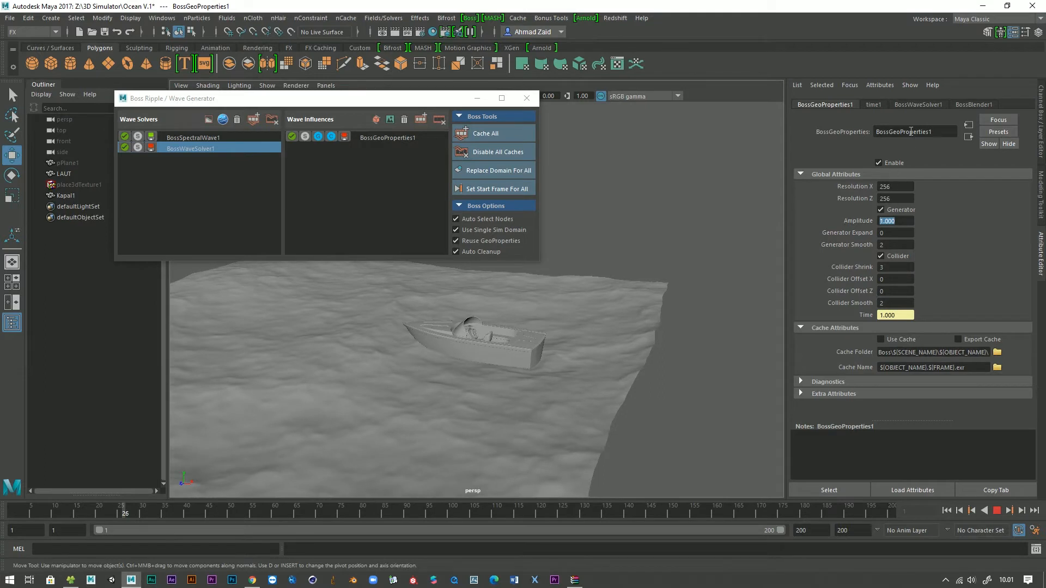
{"action": "left_click", "coordinate": [922, 104]}
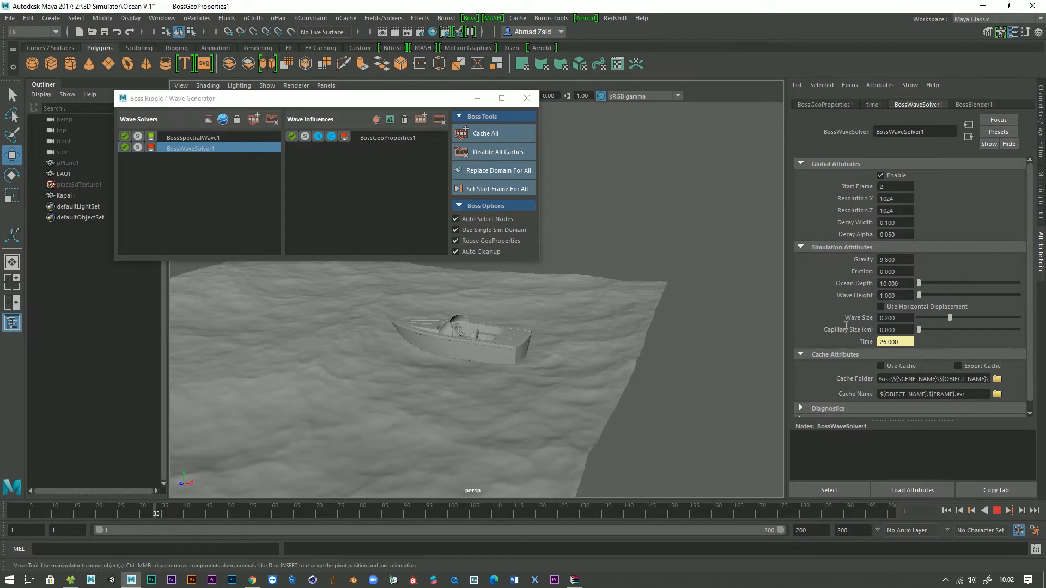
{"action": "scroll", "coordinate": [838, 329], "scroll_direction": "down", "scroll_amount": 1}
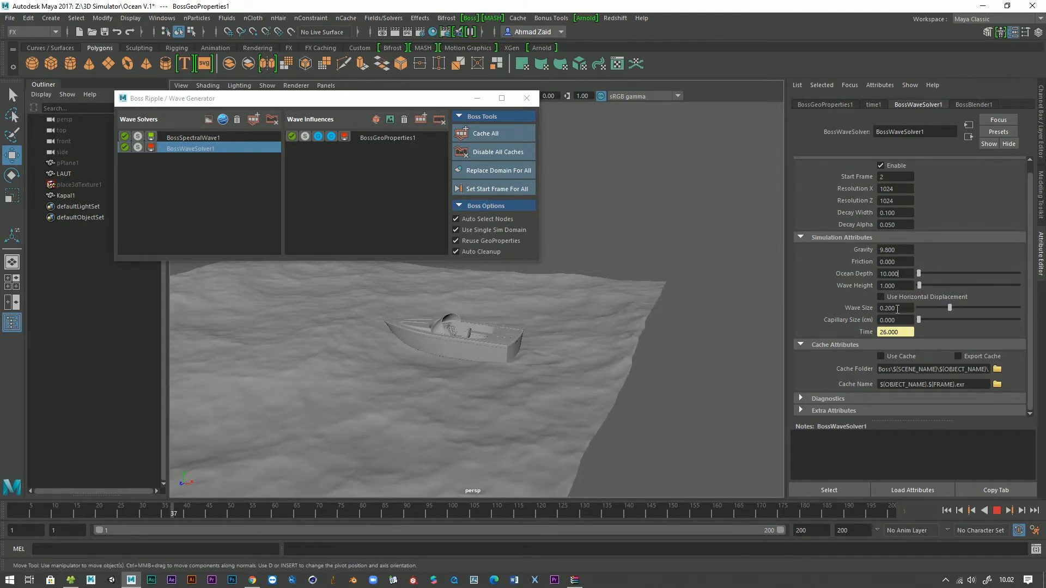
{"action": "left_click", "coordinate": [883, 308]}
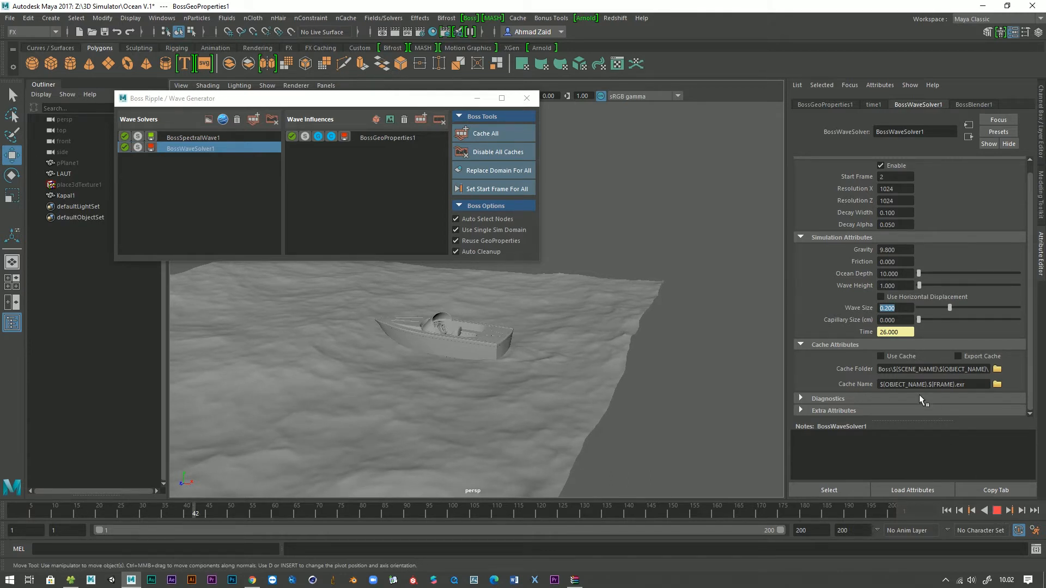
{"action": "key", "text": "Escape"}
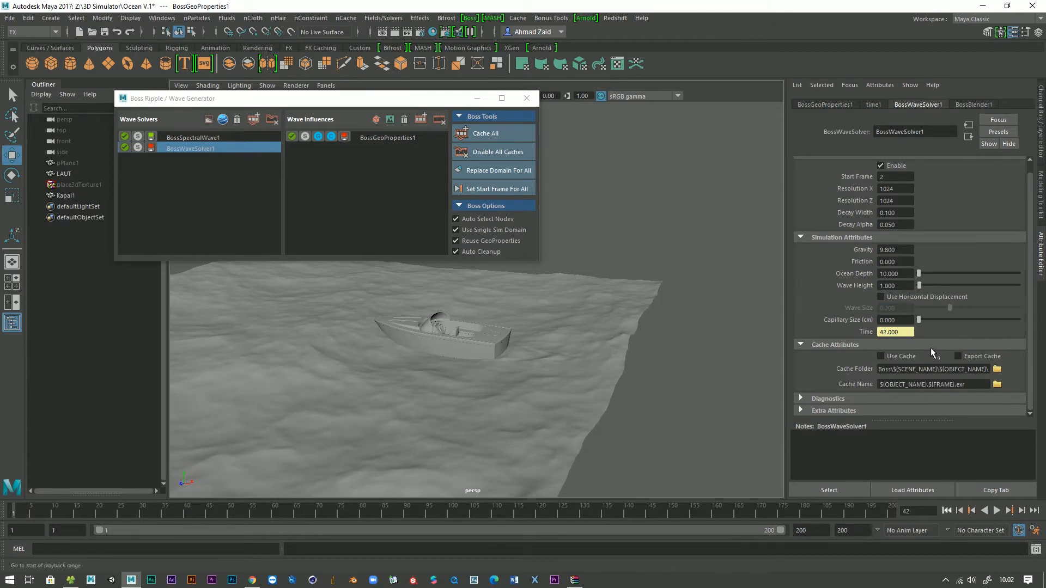
Set BossWaveSolver1's Start Frame to 1 and play the first few frames of the simulation as a check.
{"action": "key", "text": "alt+shift+v"}
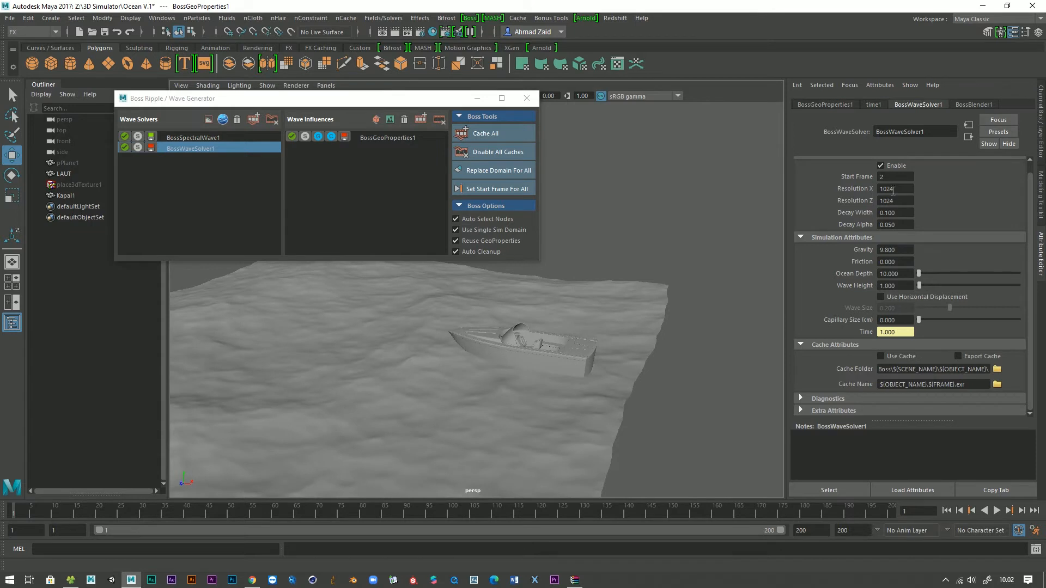
{"action": "left_click_drag", "start_coordinate": [889, 177], "coordinate": [838, 178]}
{"action": "type", "text": "1"}
{"action": "left_click", "coordinate": [193, 138]}
{"action": "left_click", "coordinate": [229, 149]}
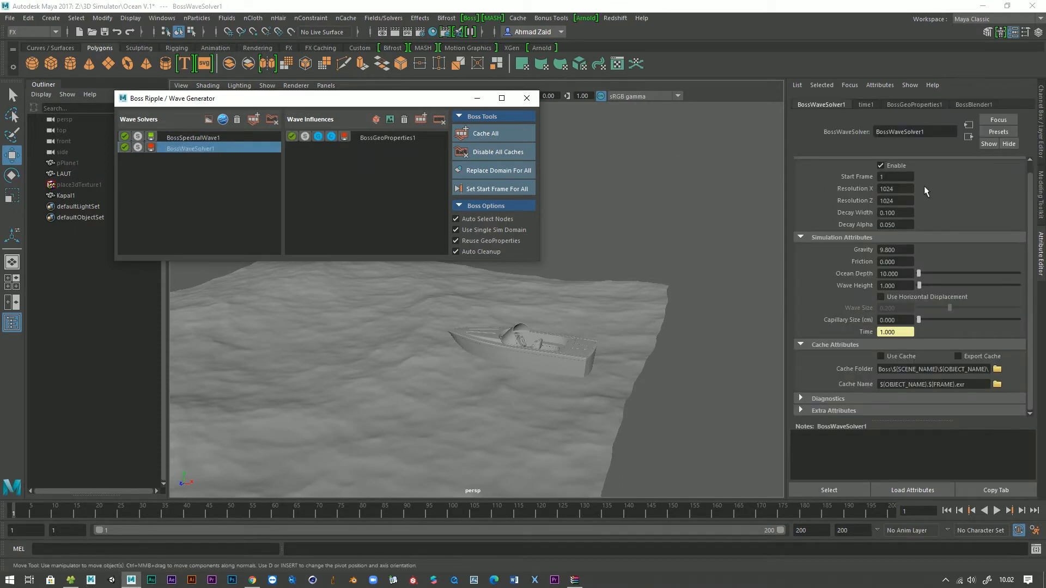
{"action": "left_click", "coordinate": [996, 510]}
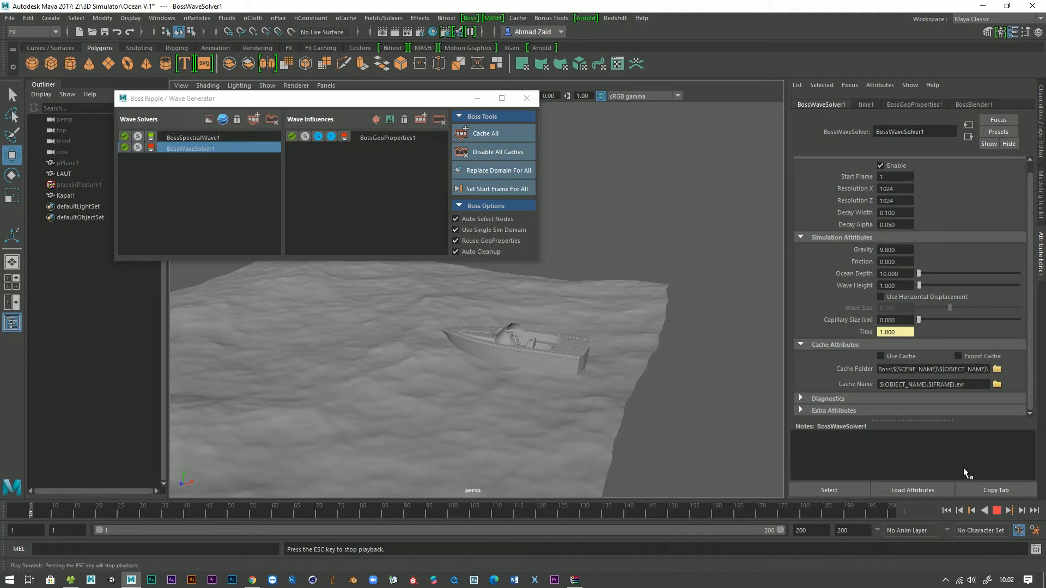
{"action": "key", "text": "Escape"}
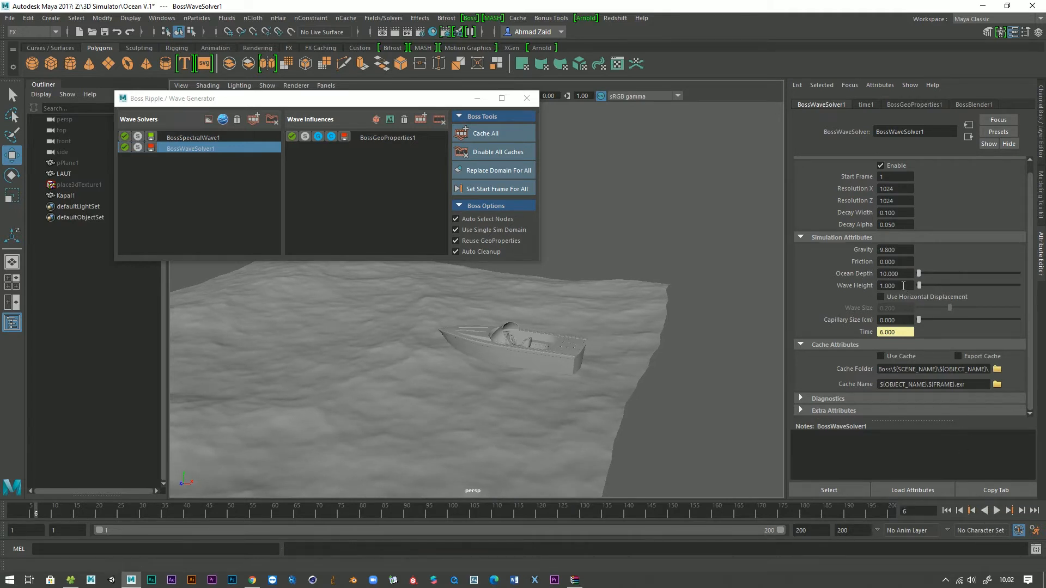
Set BossWaveSolver1's Wave Height to 1.5.
{"action": "double_click", "coordinate": [896, 286]}
{"action": "type", "text": "1"}
{"action": "type", "text": "001"}
{"action": "key", "text": "Return"}
{"action": "double_click", "coordinate": [897, 285]}
{"action": "type", "text": "1.5"}
{"action": "key", "text": "Return"}
Replay the simulation from the first frame, examine the wake behind the boat, and stop it partway.
{"action": "left_click", "coordinate": [946, 510]}
{"action": "left_click", "coordinate": [996, 511]}
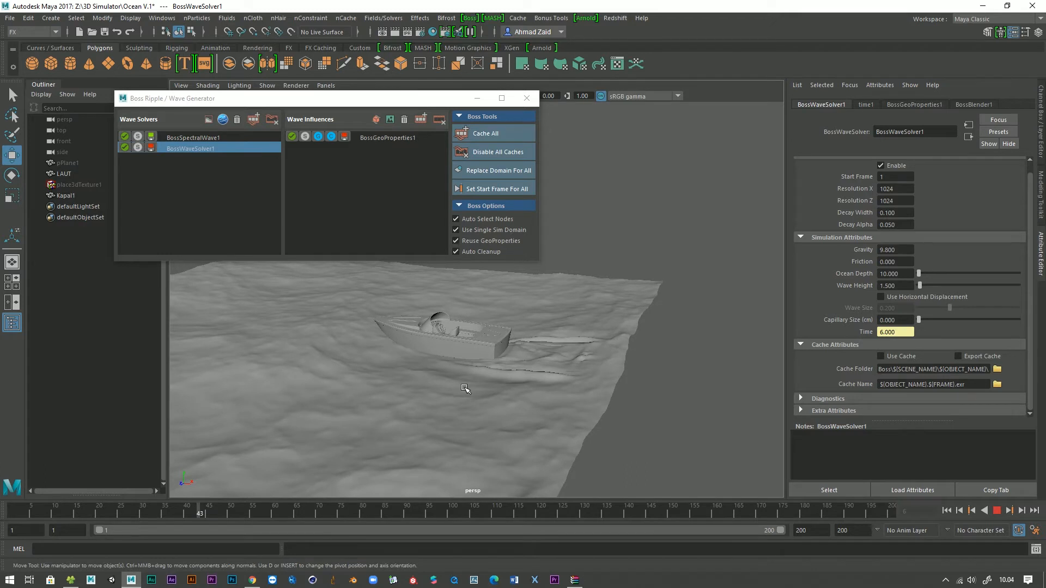
{"action": "left_click_drag", "start_coordinate": [466, 388], "coordinate": [477, 383], "text": "alt"}
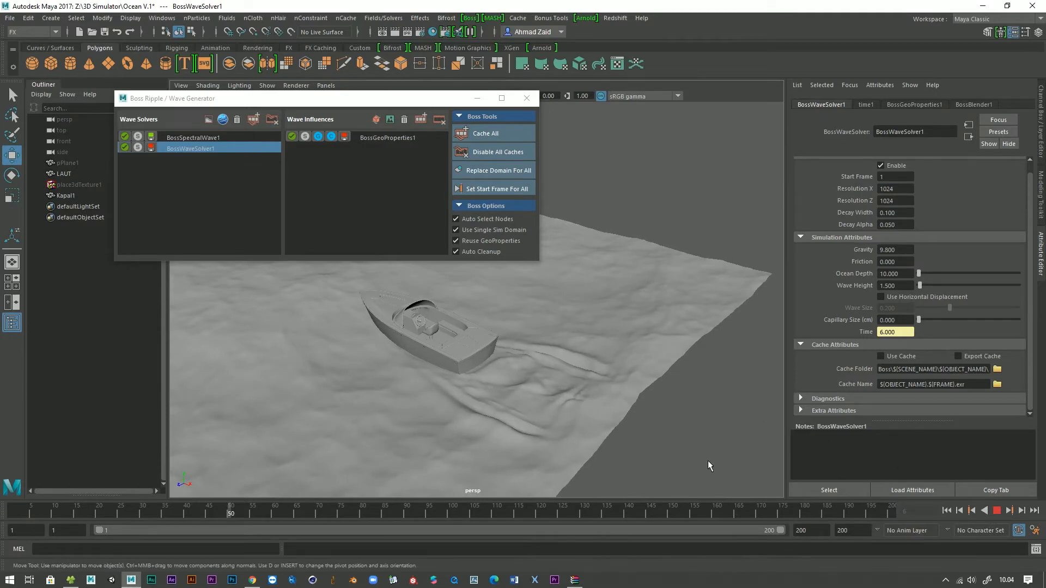
{"action": "scroll", "coordinate": [612, 395], "scroll_direction": "down", "scroll_amount": 3}
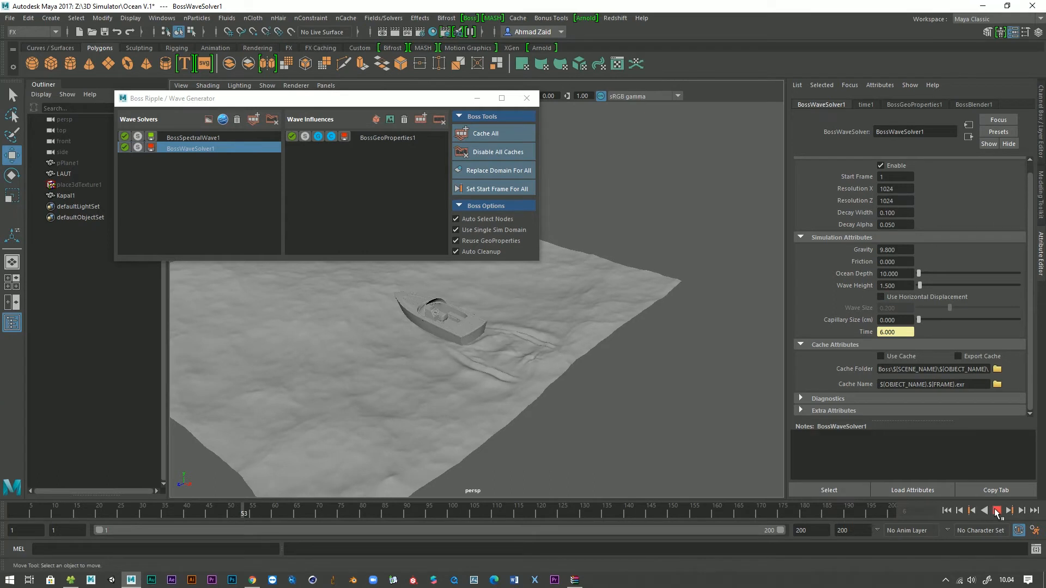
{"action": "left_click", "coordinate": [997, 514]}
Select the boat, scrub through its animation on the simulated water, and return to the first frame.
{"action": "left_click", "coordinate": [449, 389]}
{"action": "scroll", "coordinate": [449, 389], "scroll_direction": "up", "scroll_amount": 4}
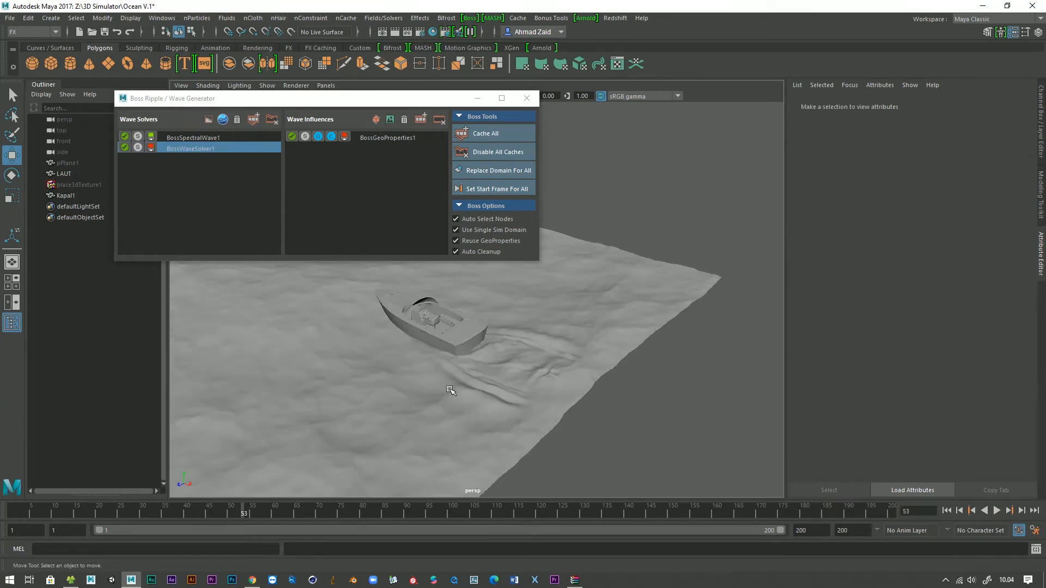
{"action": "left_click_drag", "start_coordinate": [474, 430], "coordinate": [477, 408], "text": "alt"}
{"action": "left_click", "coordinate": [478, 367]}
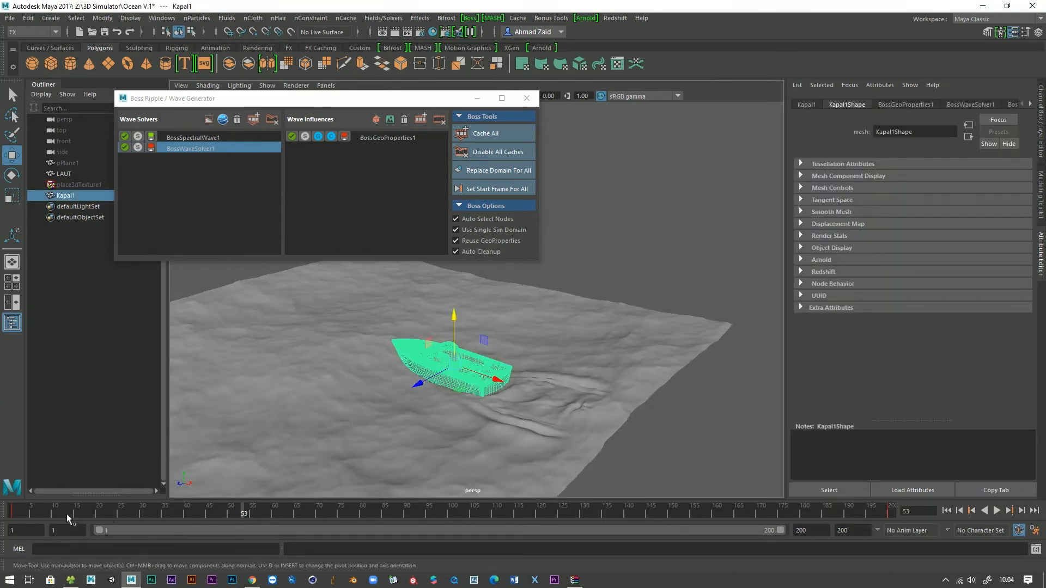
{"action": "left_click_drag", "start_coordinate": [0, 515], "coordinate": [21, 515]}
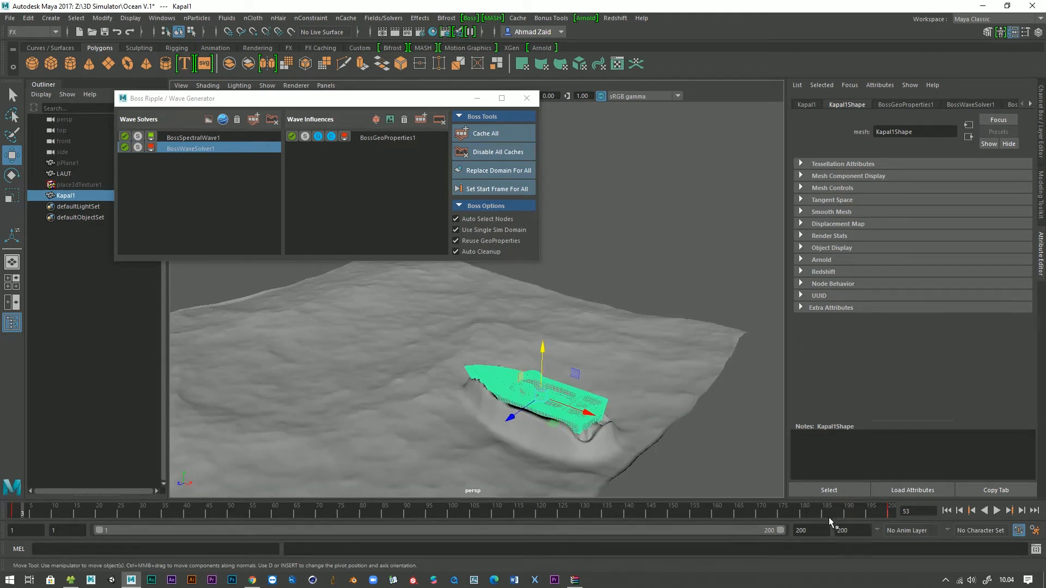
{"action": "left_click", "coordinate": [946, 511]}
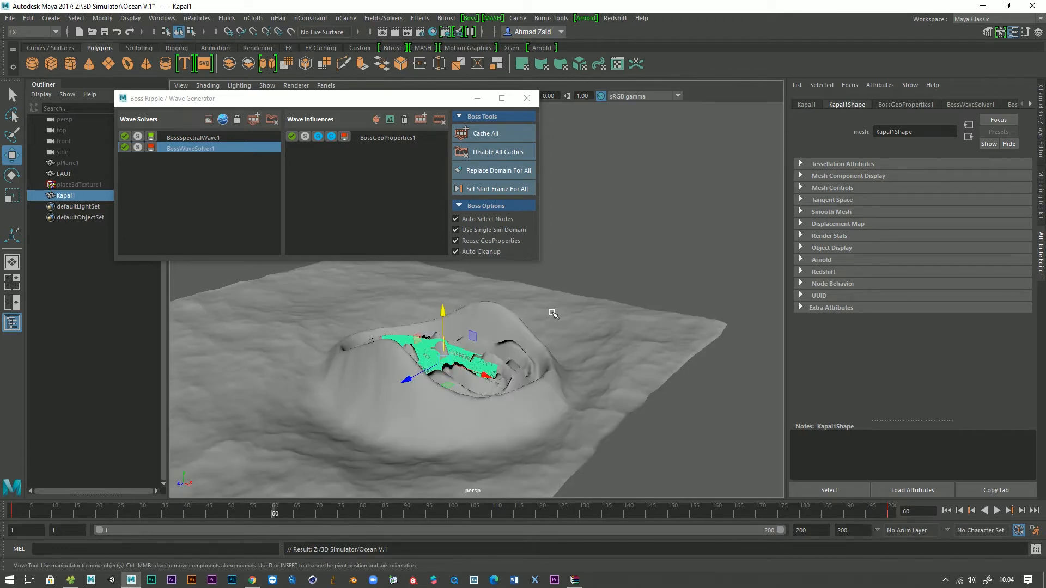
{"action": "left_click", "coordinate": [945, 511]}
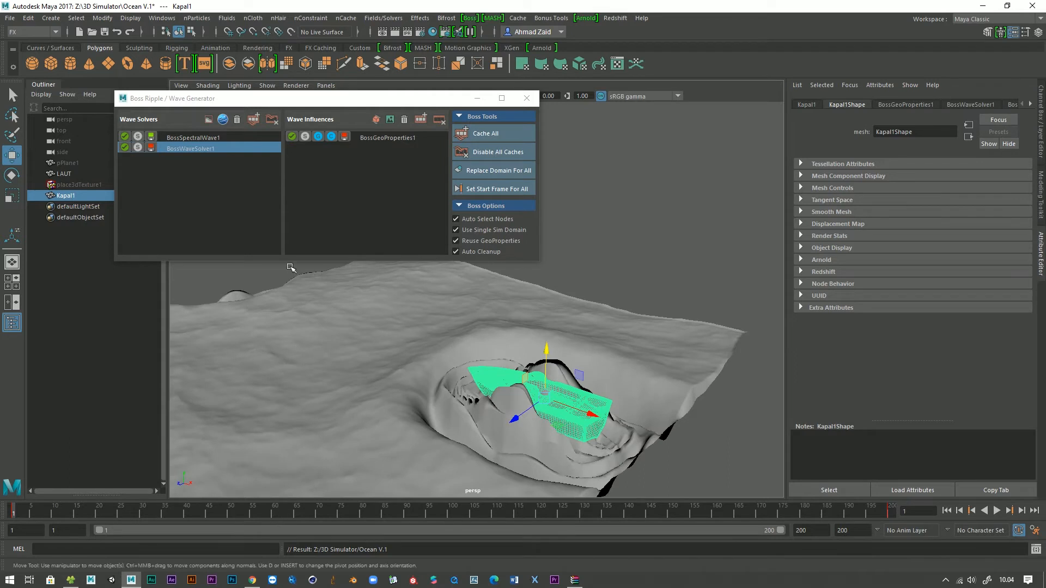
Disable both BossSpectralWave1 and BossWaveSolver1 so the ocean surface stays flat.
{"action": "left_click", "coordinate": [191, 139]}
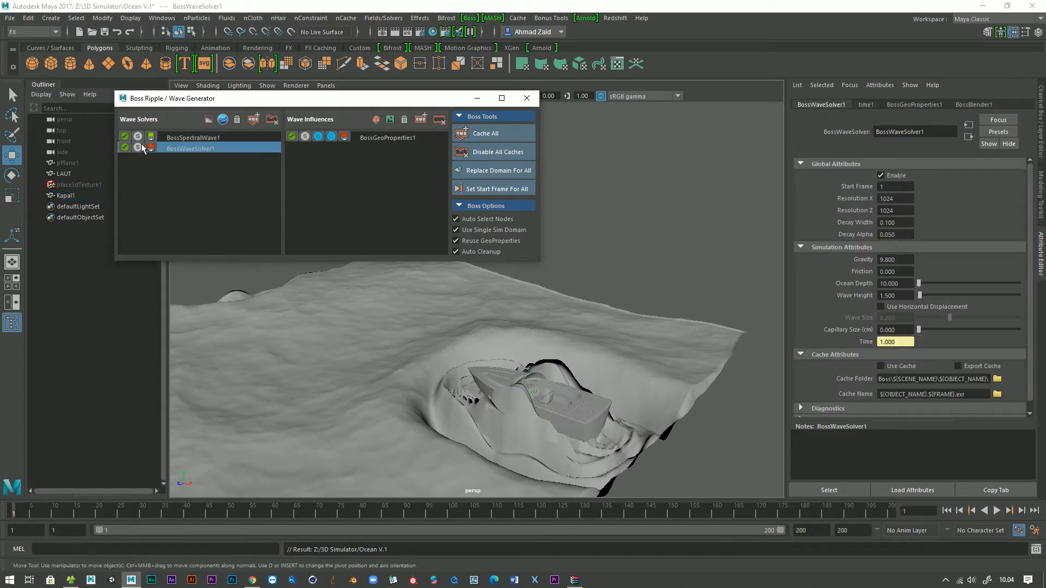
{"action": "left_click", "coordinate": [125, 148]}
{"action": "left_click", "coordinate": [125, 137]}
At frame 60, move the boat along Z to about -3.9 cm and key its new position.
{"action": "left_click", "coordinate": [523, 384]}
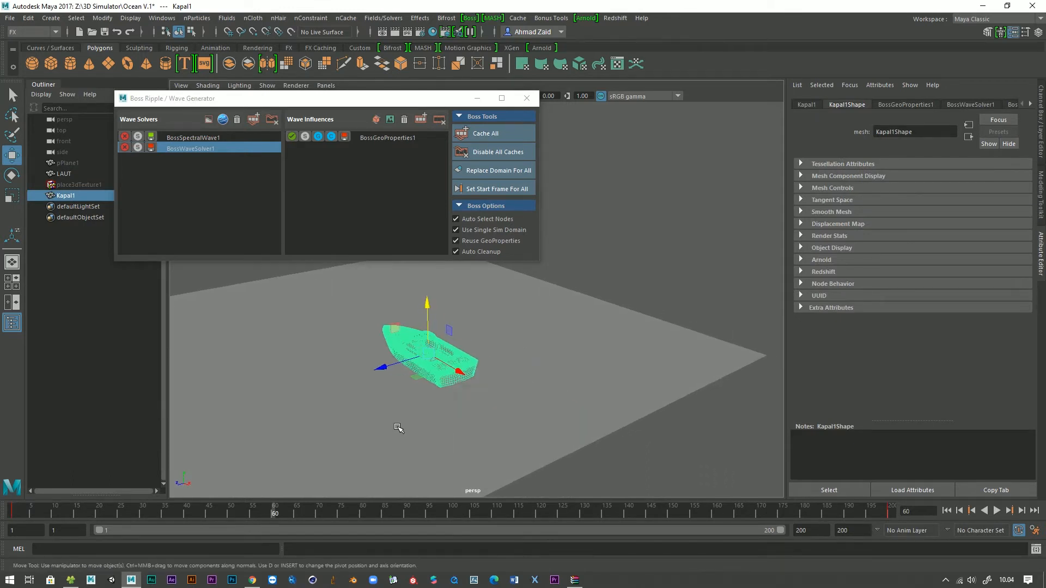
{"action": "left_click_drag", "start_coordinate": [376, 369], "coordinate": [516, 316]}
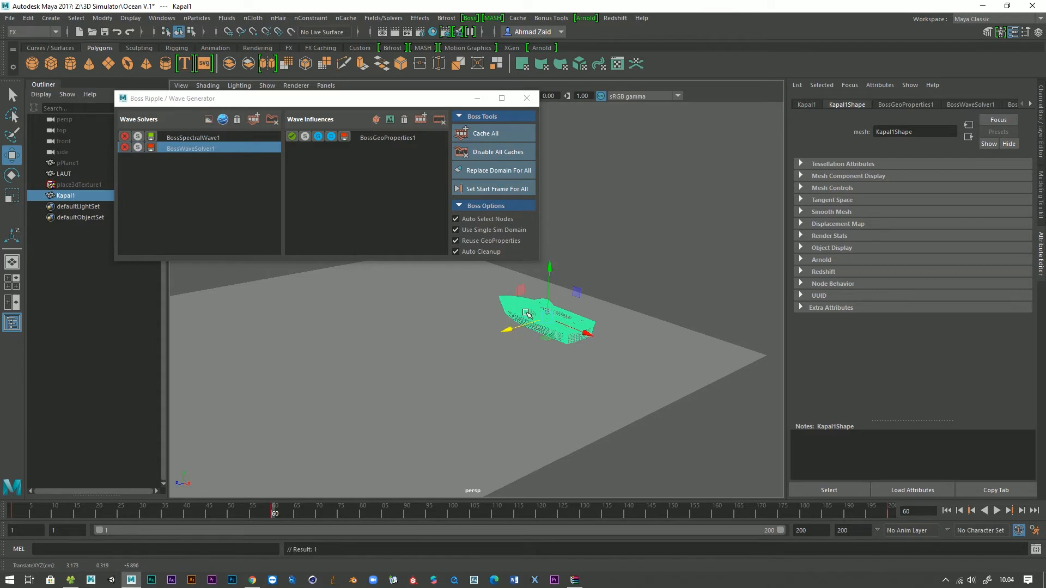
{"action": "key", "text": "e"}
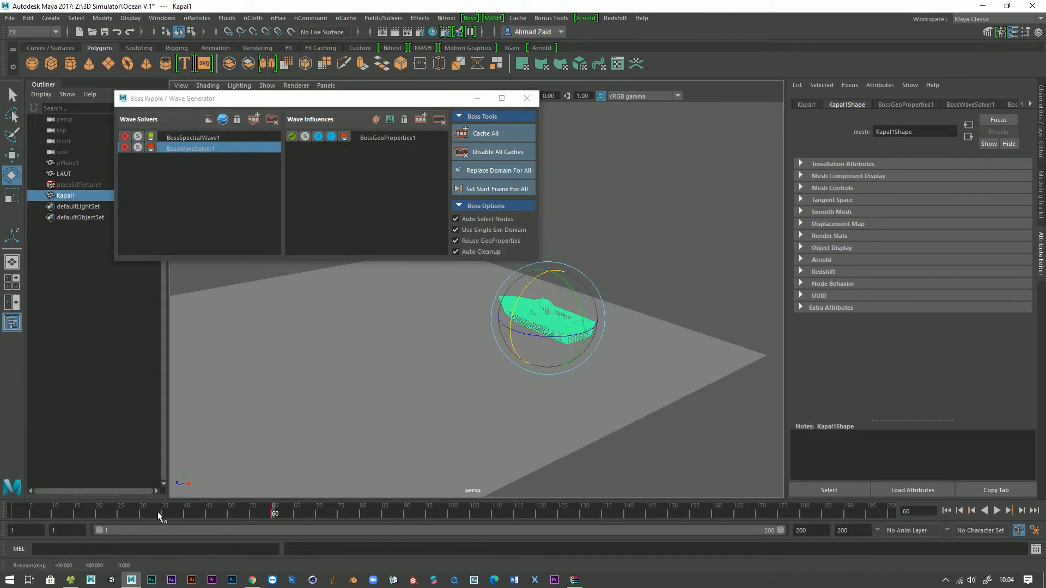
At frame 29, rotate the boat to about -78.6°, 141°, 0° so it steers and banks, and key the rotation.
{"action": "left_click_drag", "start_coordinate": [153, 511], "coordinate": [145, 514]}
{"action": "key", "text": "alt+v"}
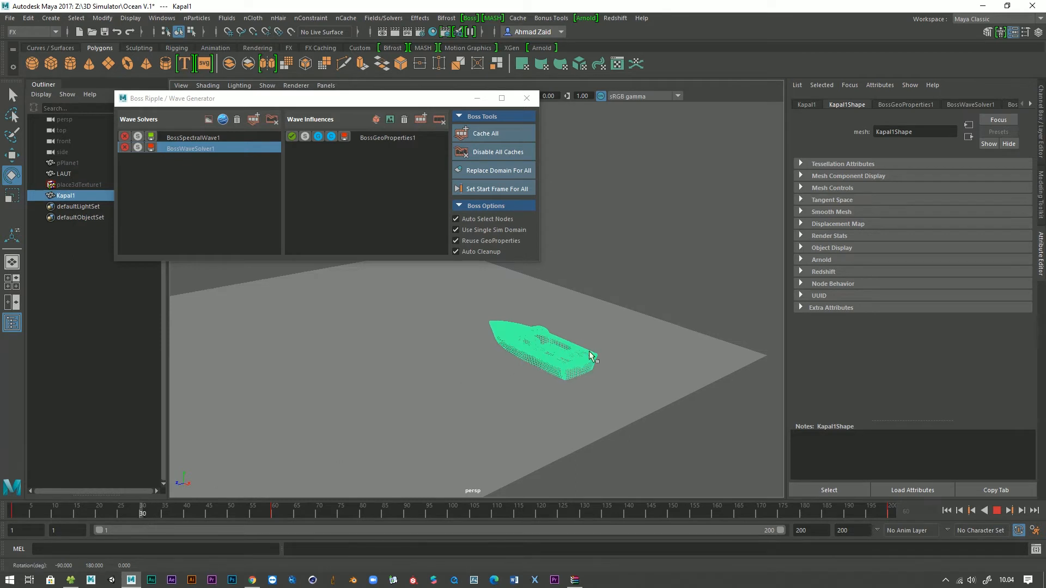
{"action": "key", "text": "alt+v"}
{"action": "left_click_drag", "start_coordinate": [565, 362], "coordinate": [525, 381]}
{"action": "key", "text": "s"}
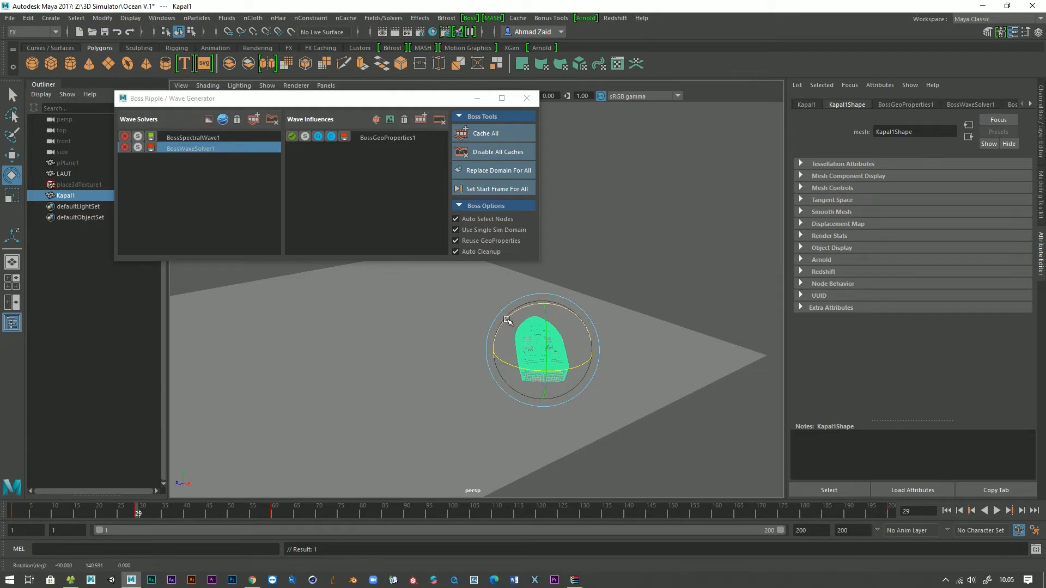
{"action": "left_click_drag", "start_coordinate": [507, 320], "coordinate": [497, 347]}
{"action": "key", "text": "s"}
Play back the boat's path, and at frame 120 turn the boat, move it to about X -5.8 cm and key it.
{"action": "left_click_drag", "start_coordinate": [86, 511], "coordinate": [1, 514]}
{"action": "key", "text": "alt+v"}
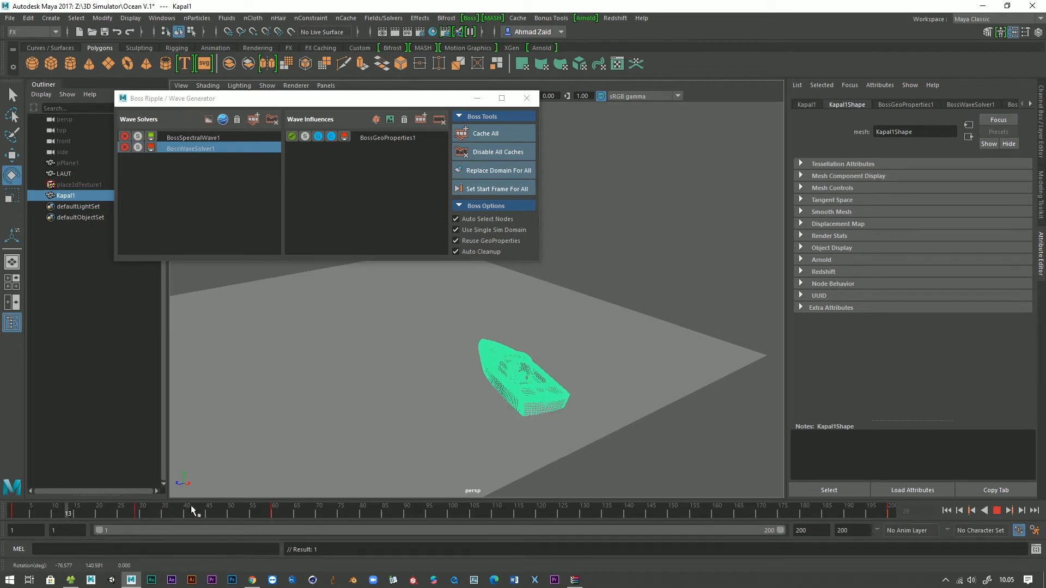
{"action": "left_click", "coordinate": [575, 515]}
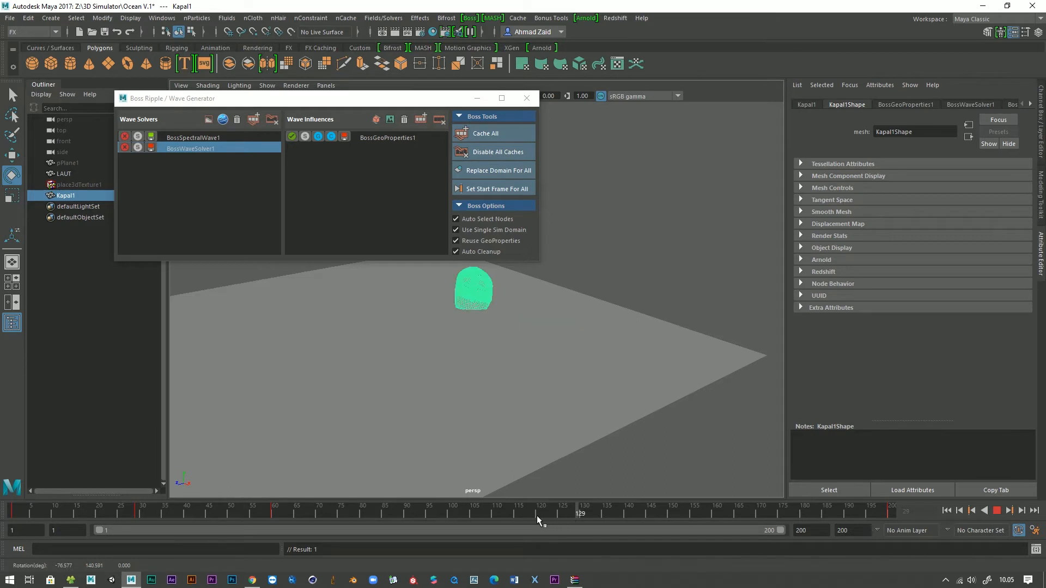
{"action": "left_click", "coordinate": [537, 516]}
{"action": "middle_click_drag", "start_coordinate": [437, 361], "coordinate": [465, 429], "text": "alt"}
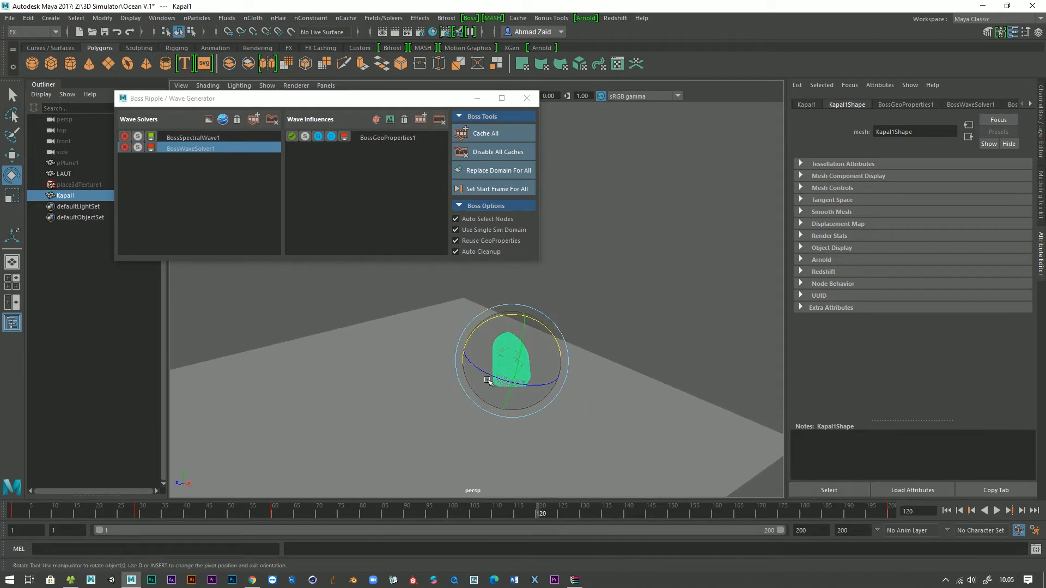
{"action": "left_click_drag", "start_coordinate": [488, 380], "coordinate": [376, 383]}
{"action": "key", "text": "w"}
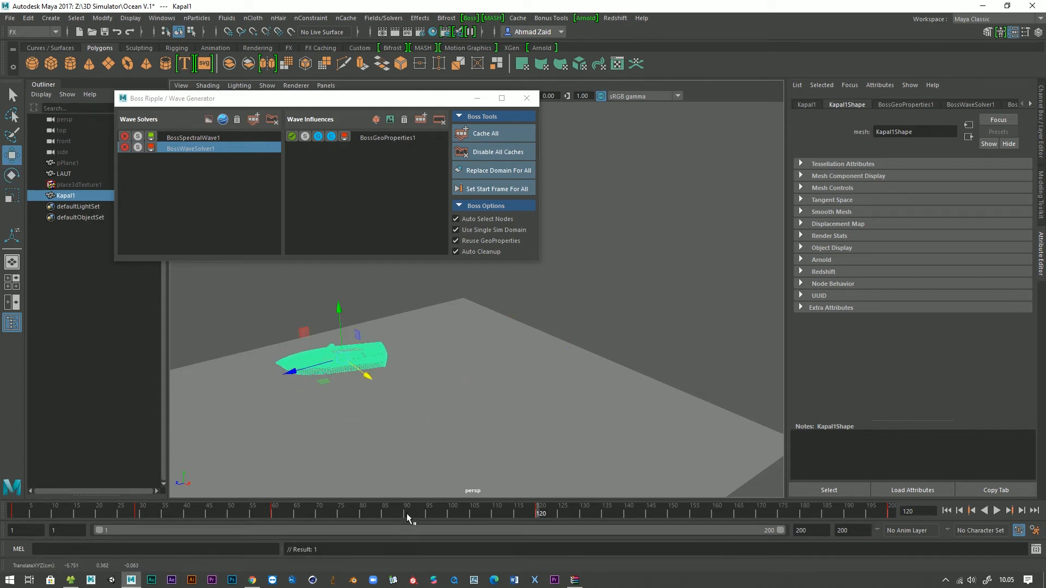
Play back the boat's path from frames 90 and 60 to check its turn toward frame 200.
{"action": "left_click", "coordinate": [406, 513]}
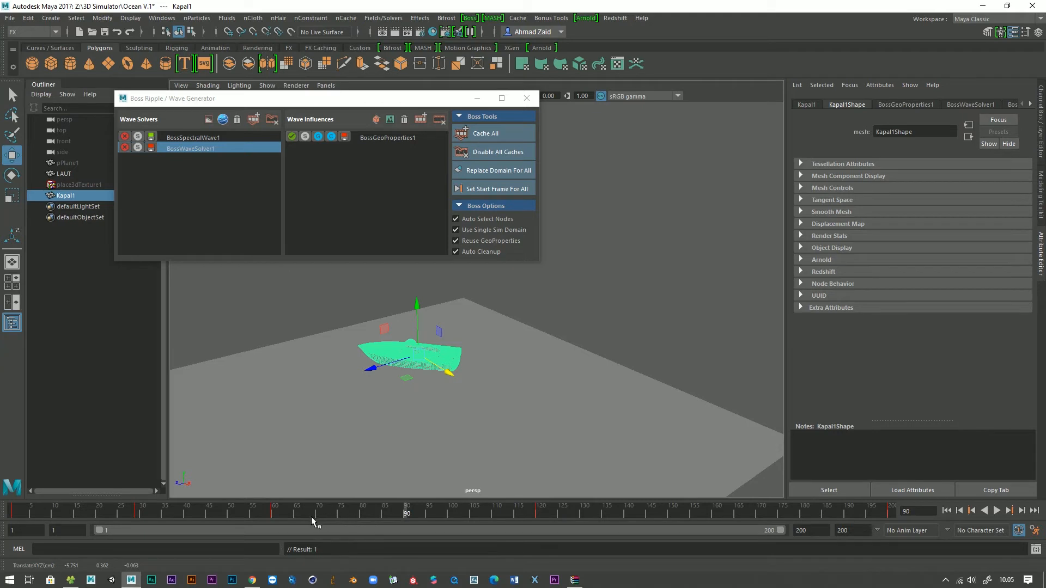
{"action": "key", "text": "alt+v"}
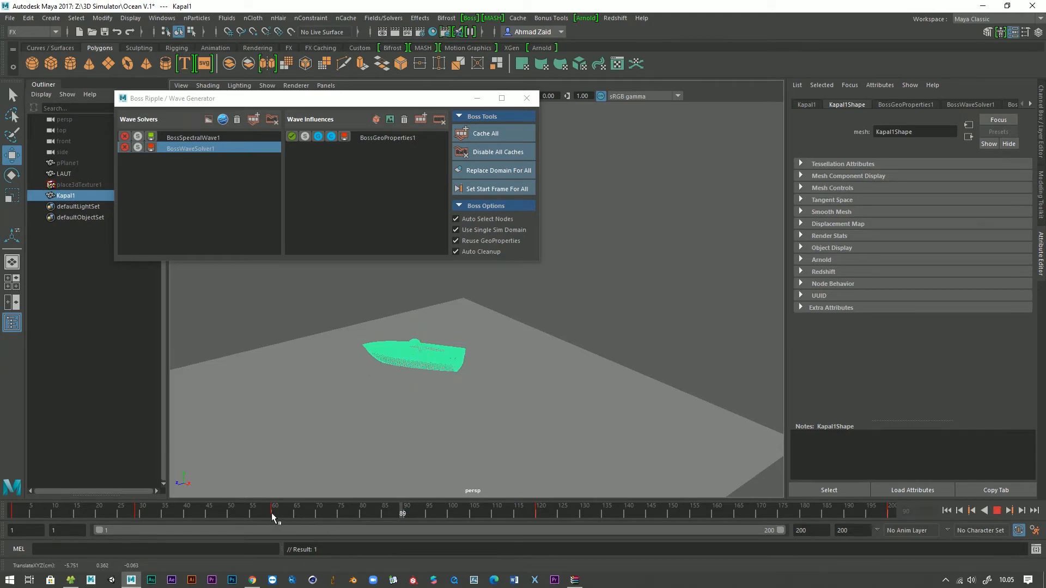
{"action": "left_click", "coordinate": [271, 512]}
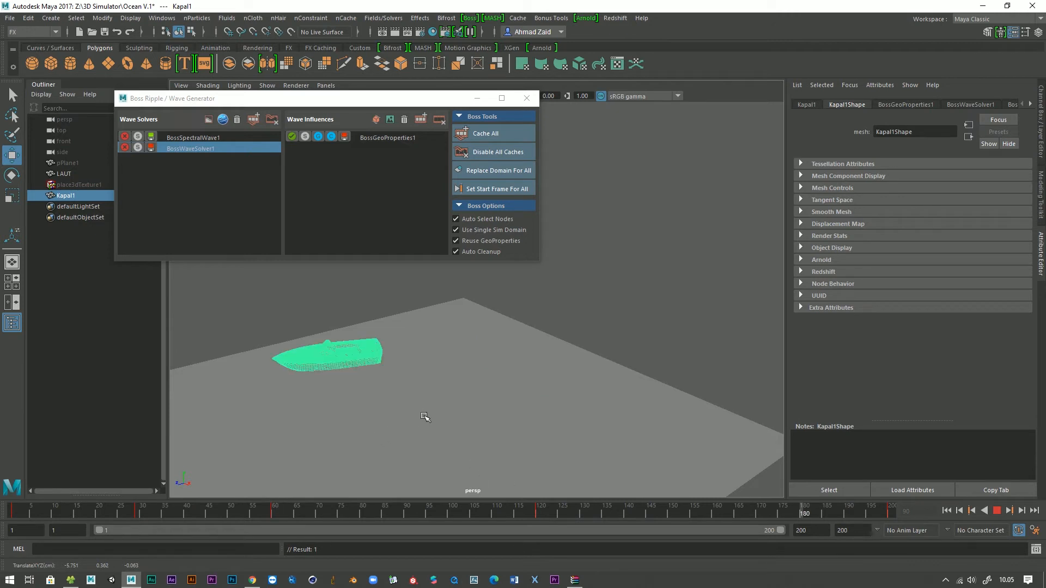
At frame 200, move the boat forward along its Z axis and rotate it to complete the turn.
{"action": "key", "text": "a"}
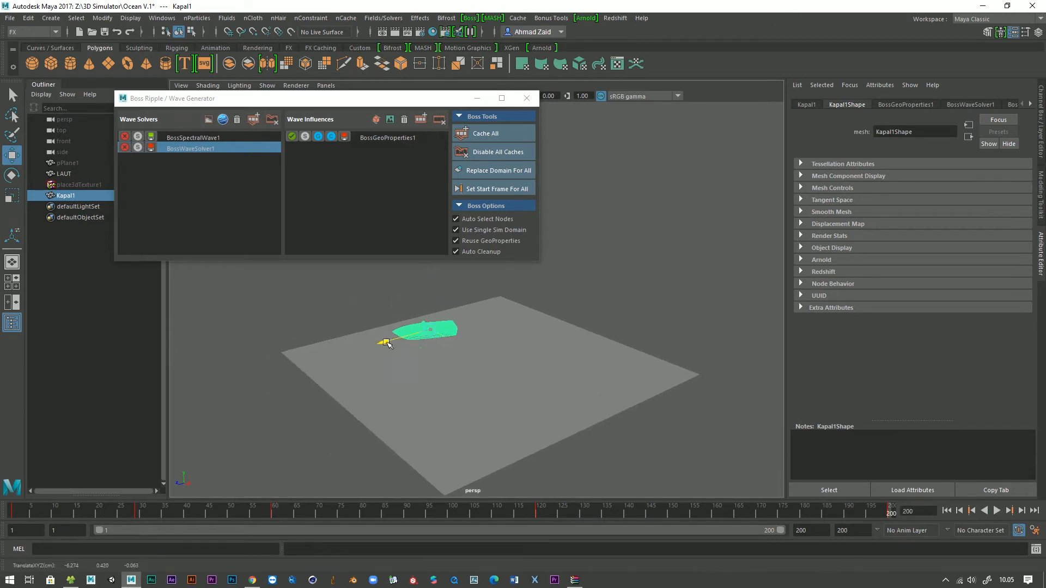
{"action": "left_click_drag", "start_coordinate": [388, 344], "coordinate": [366, 351]}
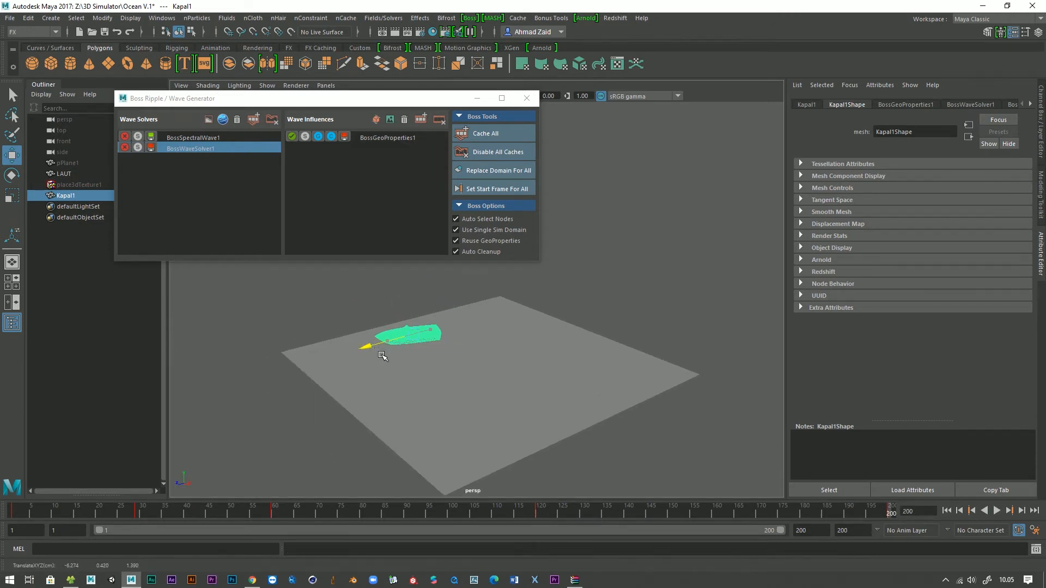
{"action": "key", "text": "e"}
{"action": "left_click_drag", "start_coordinate": [395, 360], "coordinate": [430, 275]}
{"action": "key", "text": "w"}
{"action": "left_click", "coordinate": [566, 244]}
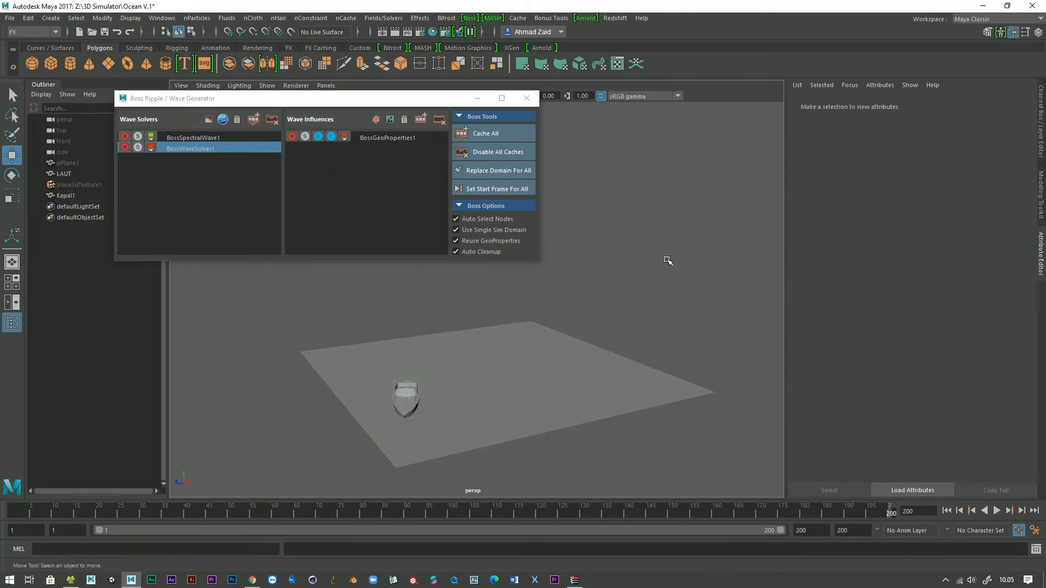
Play back the whole boat animation on the flat surface from another viewing angle, and return to frame 1.
{"action": "left_click", "coordinate": [998, 511]}
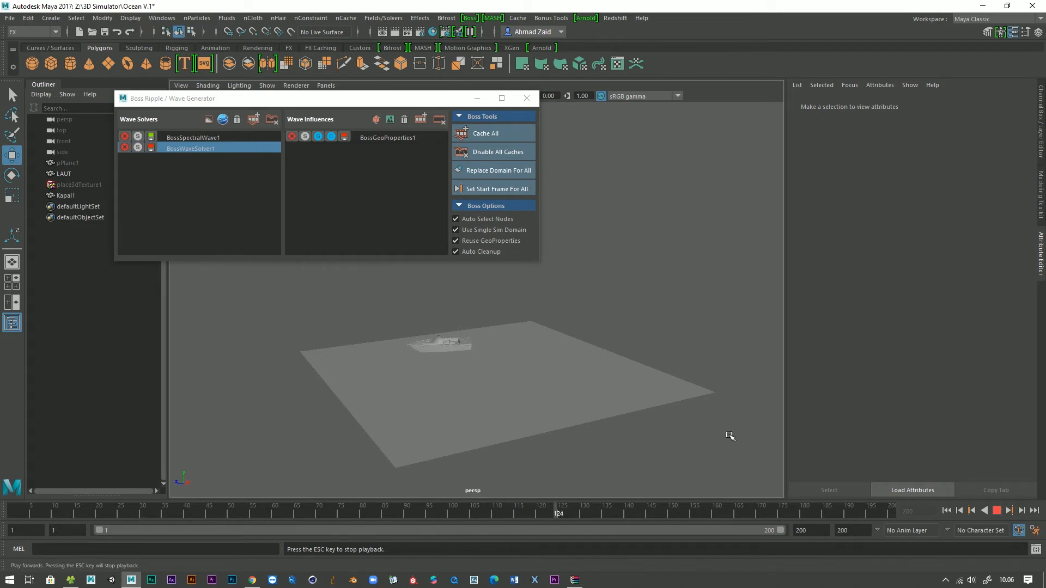
{"action": "mouse_move", "coordinate": [569, 397]}
{"action": "left_mouse_down", "text": "alt"}
{"action": "mouse_move", "coordinate": [563, 401]}
{"action": "mouse_move", "coordinate": [567, 367]}
{"action": "mouse_move", "coordinate": [575, 380]}
{"action": "left_mouse_up", "text": "alt"}
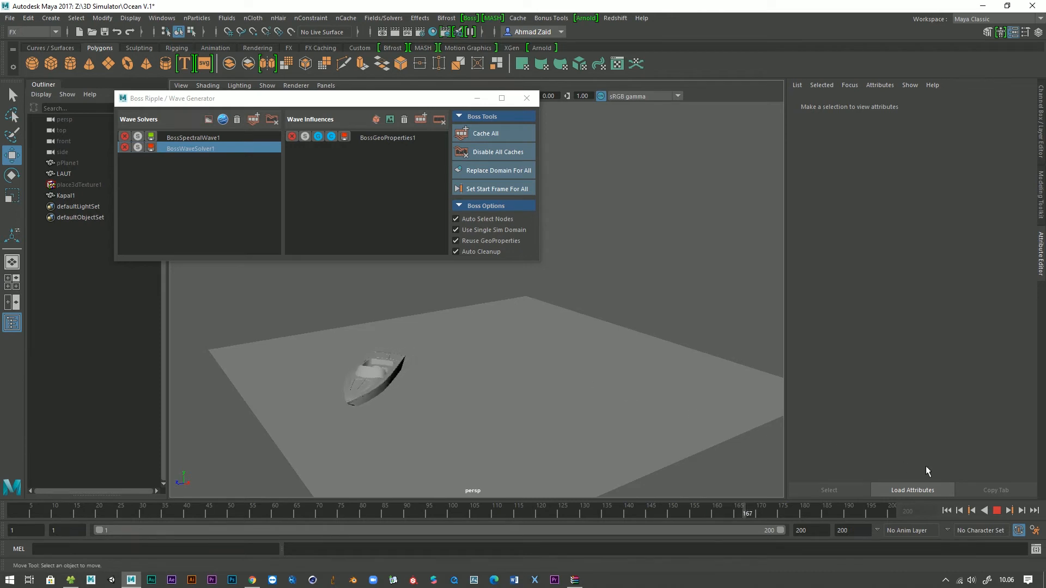
{"action": "left_click", "coordinate": [998, 511]}
{"action": "left_click", "coordinate": [946, 510]}
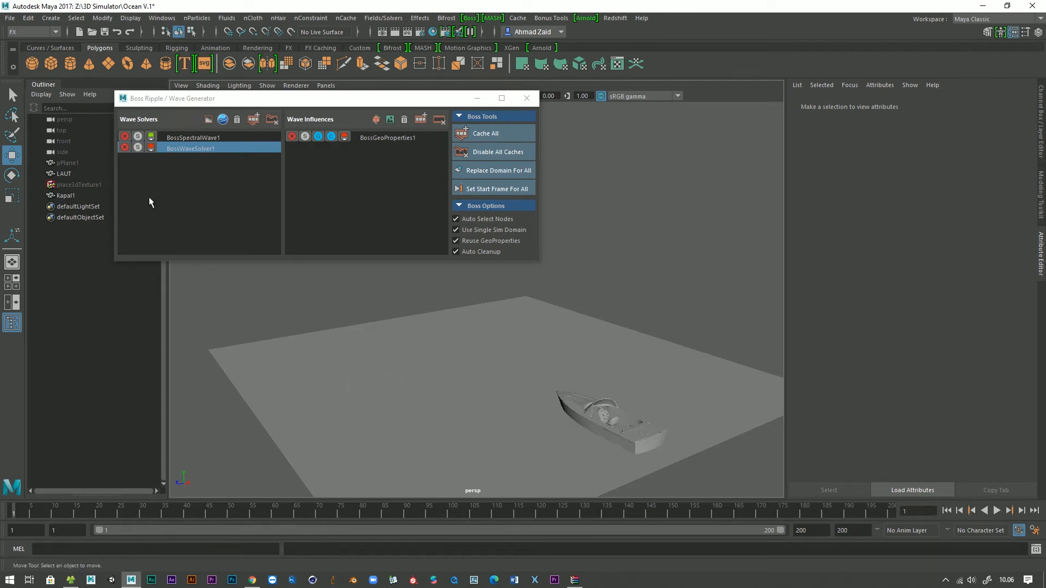
Enable BossSpectralWave1, BossWaveSolver1 and the BossGeoProperties1 influence again, and save the scene.
{"action": "left_click", "coordinate": [125, 147]}
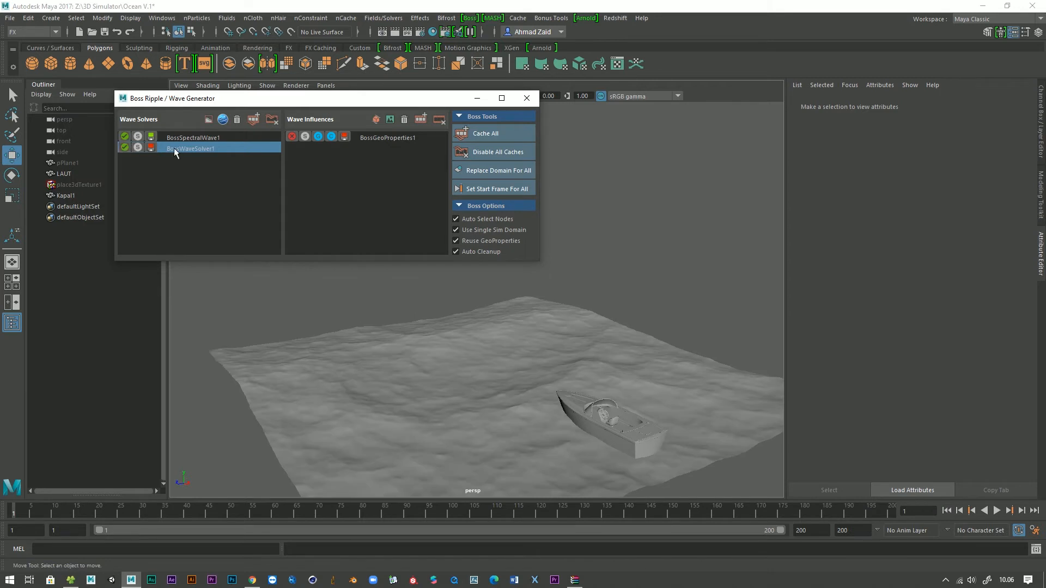
{"action": "left_click", "coordinate": [292, 136]}
{"action": "key", "text": "ctrl+s"}
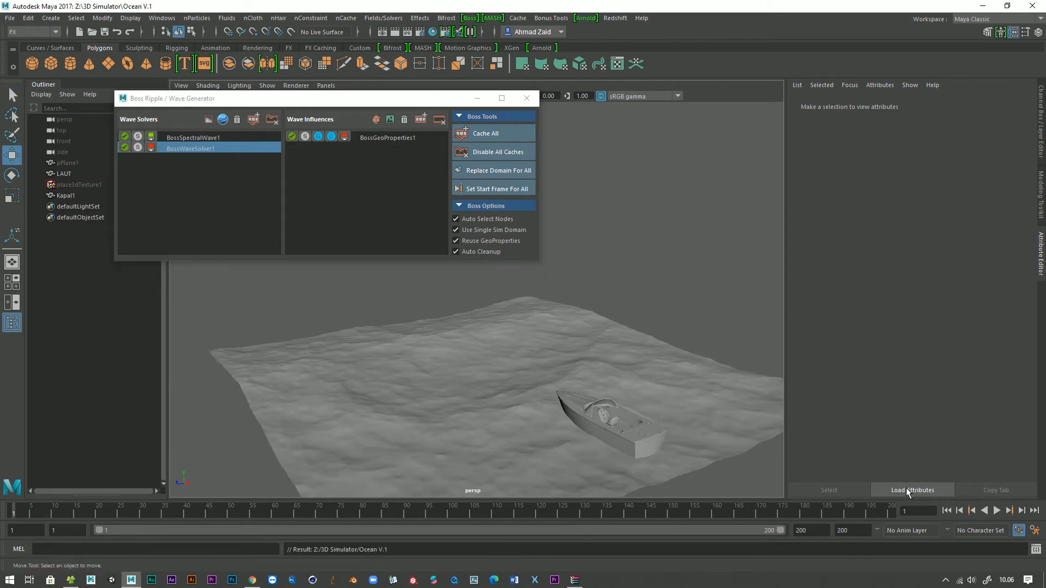
Play the wave simulation with the boat influence from frame 1 and stop it at frame 25.
{"action": "left_click", "coordinate": [997, 511]}
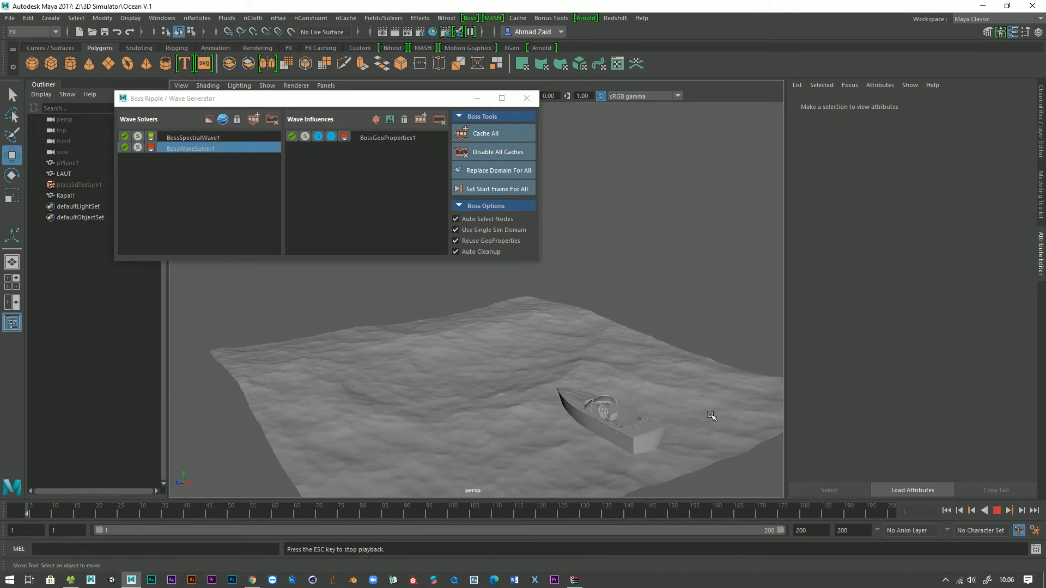
{"action": "left_click", "coordinate": [398, 139]}
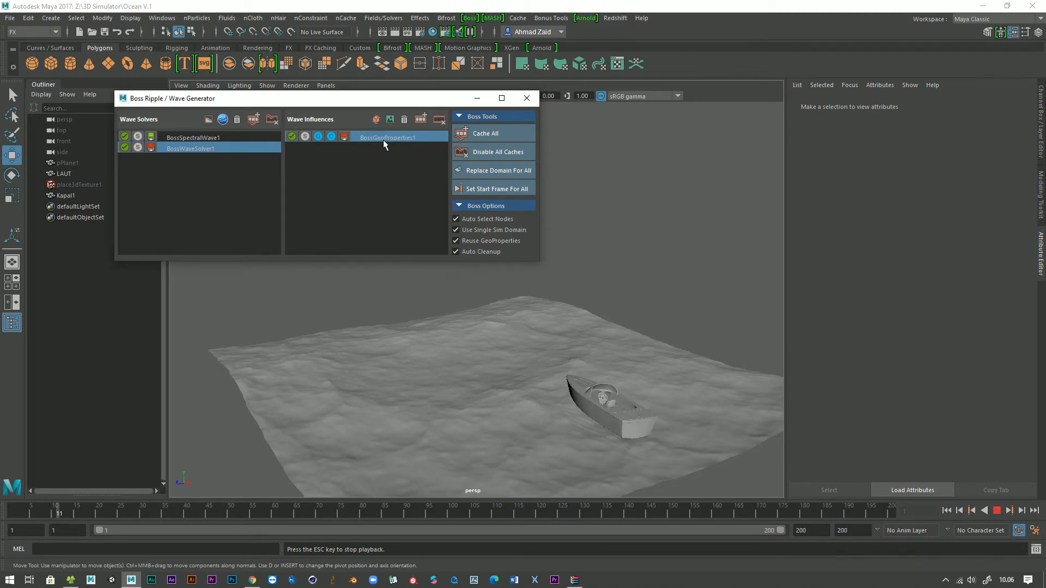
{"action": "left_click", "coordinate": [384, 139]}
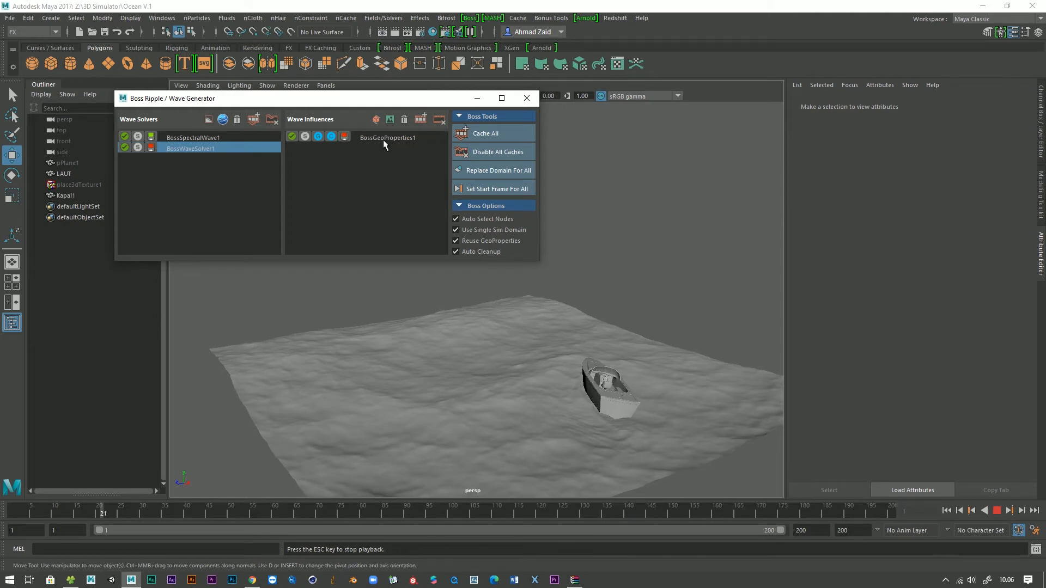
{"action": "left_click", "coordinate": [998, 511]}
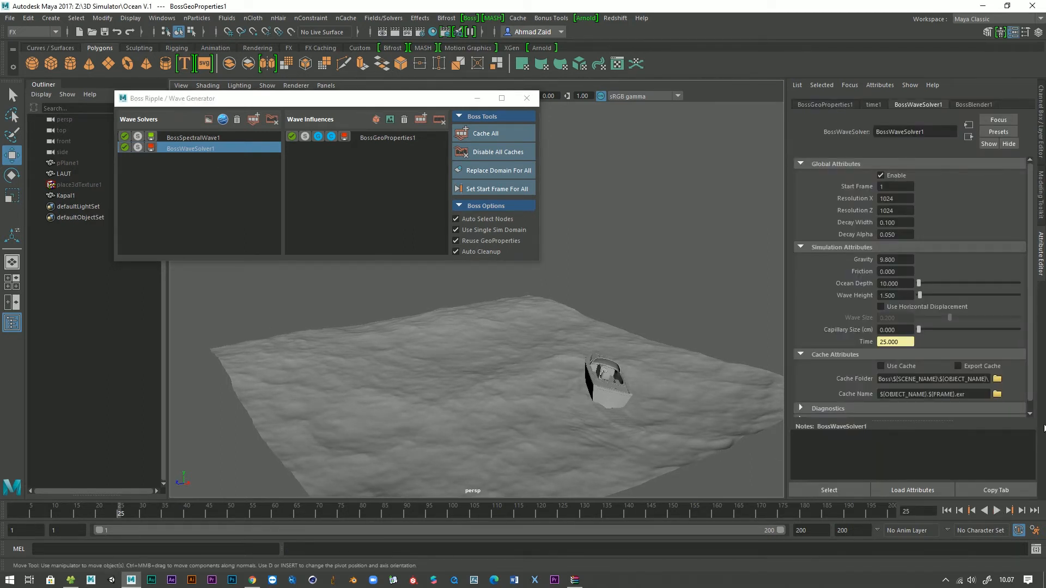
Switch to File Explorer, open the LAUT folder inside Z:\3D Simulator, copy its path and return to Maya.
{"action": "left_click", "coordinate": [409, 139]}
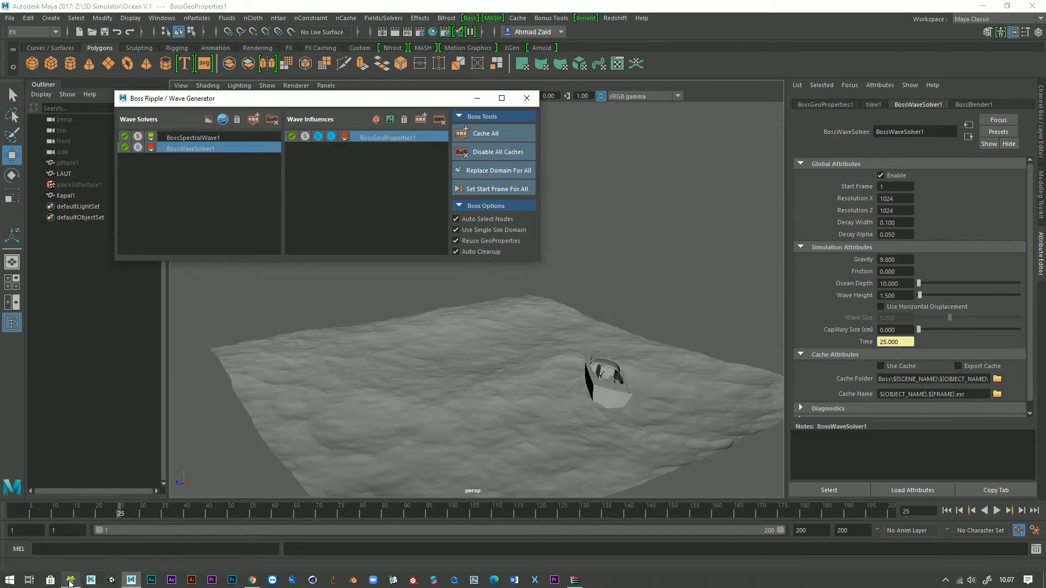
{"action": "left_click", "coordinate": [70, 580]}
{"action": "left_click", "coordinate": [88, 6]}
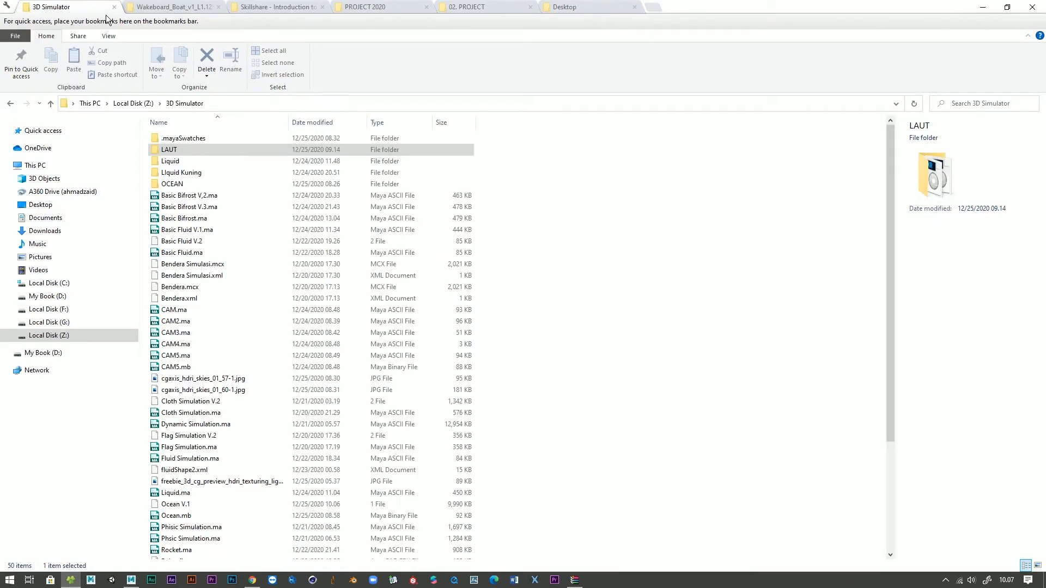
{"action": "double_click", "coordinate": [188, 149]}
{"action": "left_click", "coordinate": [283, 104]}
{"action": "key", "text": "ctrl+c"}
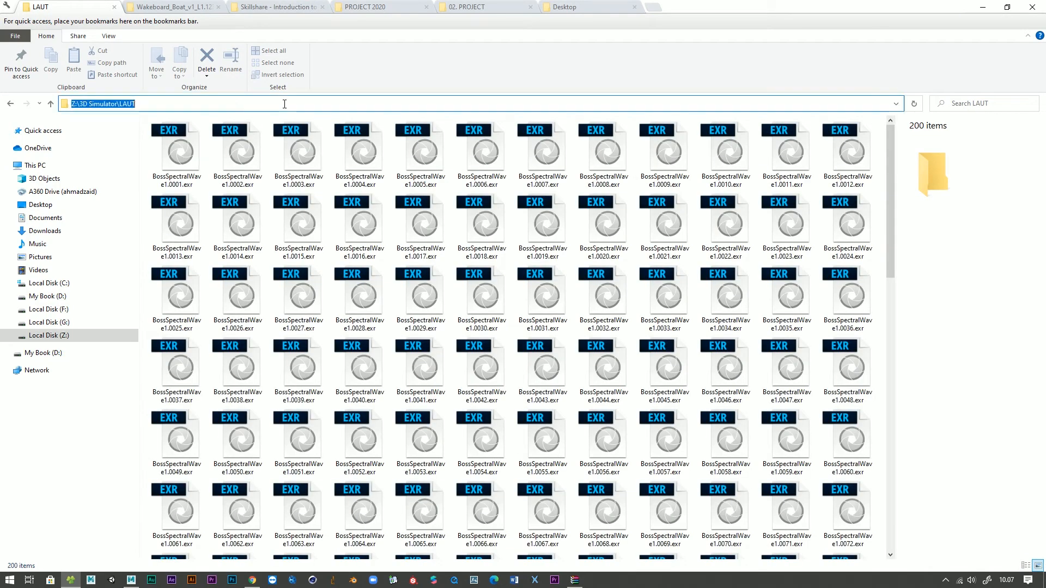
{"action": "left_click", "coordinate": [983, 7]}
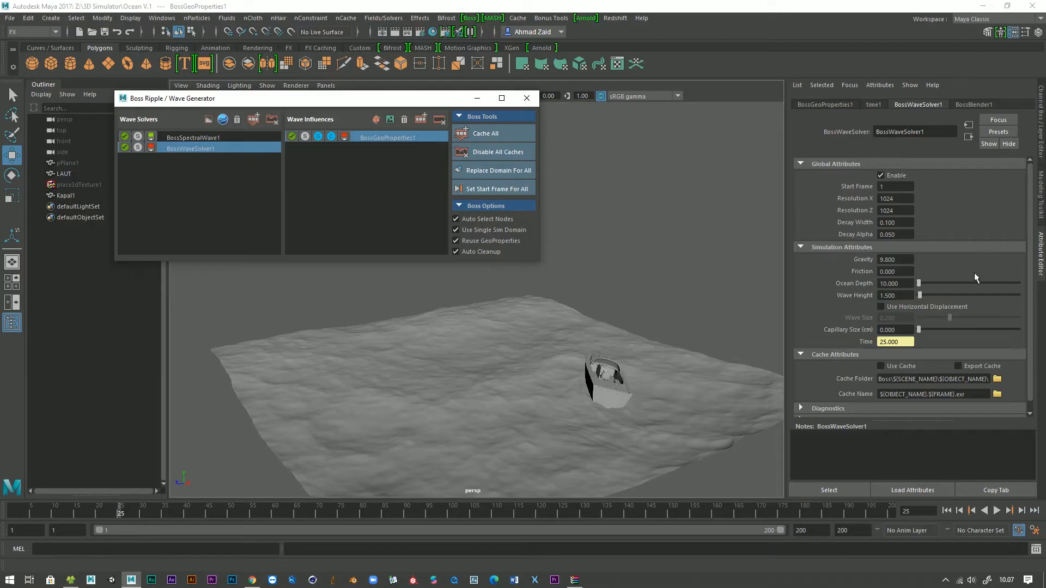
Set the cache folder of BossWaveSolver1 to Z:\3D Simulator\LAUT.
{"action": "left_click", "coordinate": [964, 379]}
{"action": "key", "text": "ctrl+v"}
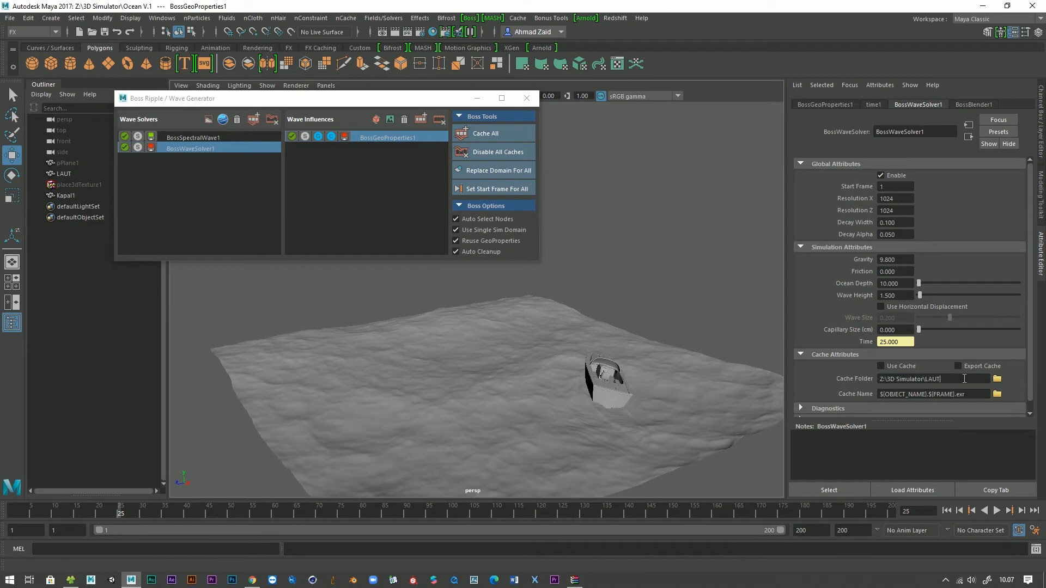
{"action": "key", "text": "Return"}
Check the BossWaveSolver1 and BossGeoProperties1 attributes, and enable Export Cache on BossWaveSolver1.
{"action": "left_click", "coordinate": [218, 149]}
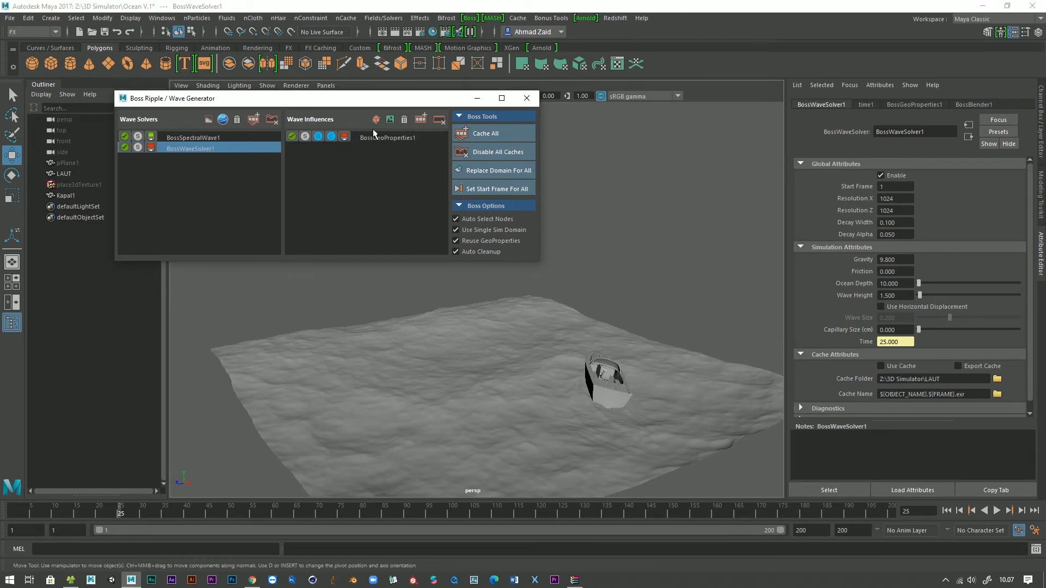
{"action": "left_click", "coordinate": [394, 136]}
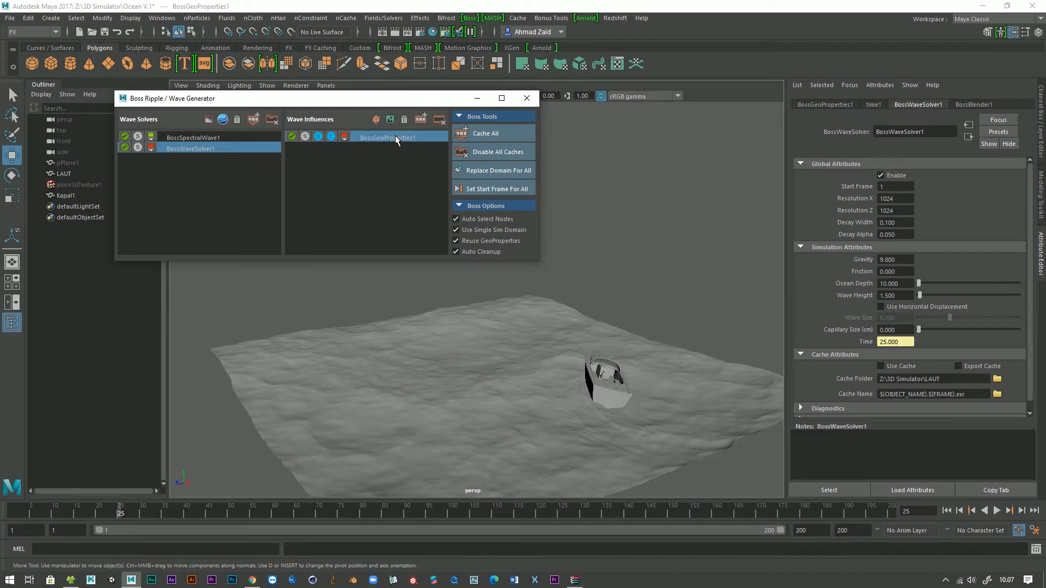
{"action": "left_click", "coordinate": [208, 151]}
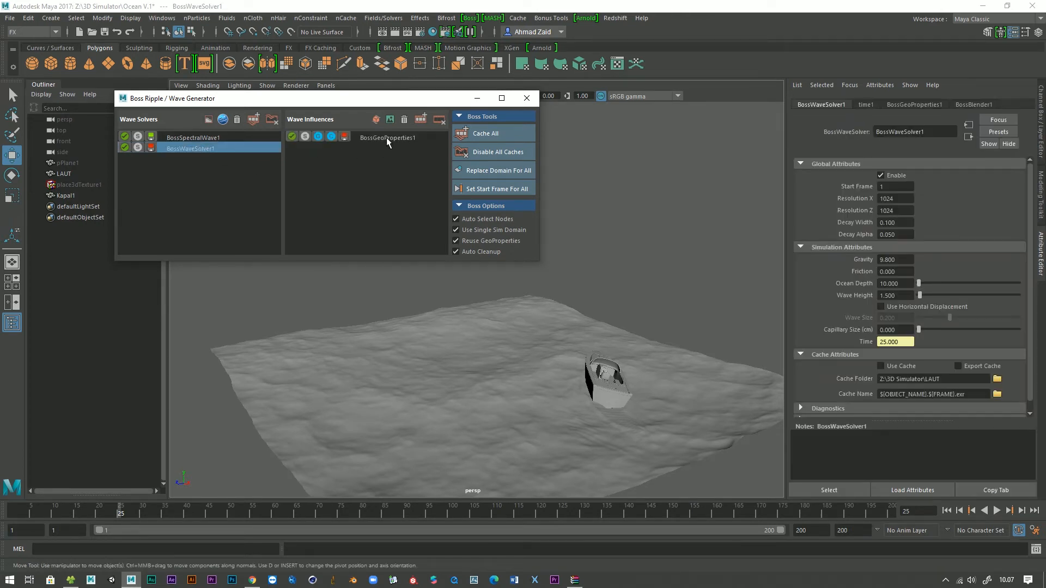
{"action": "left_click", "coordinate": [394, 139]}
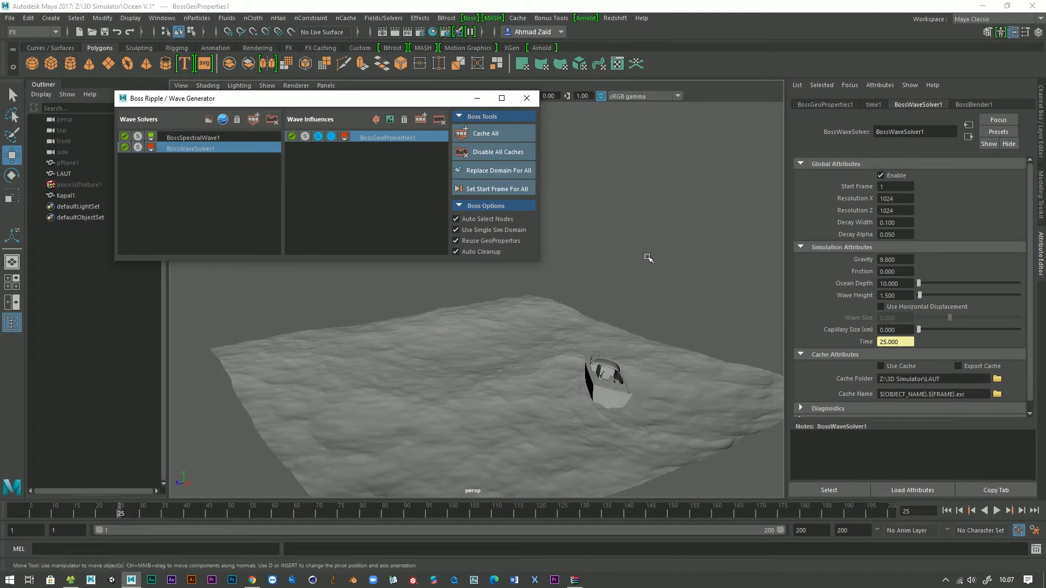
{"action": "left_click", "coordinate": [957, 365]}
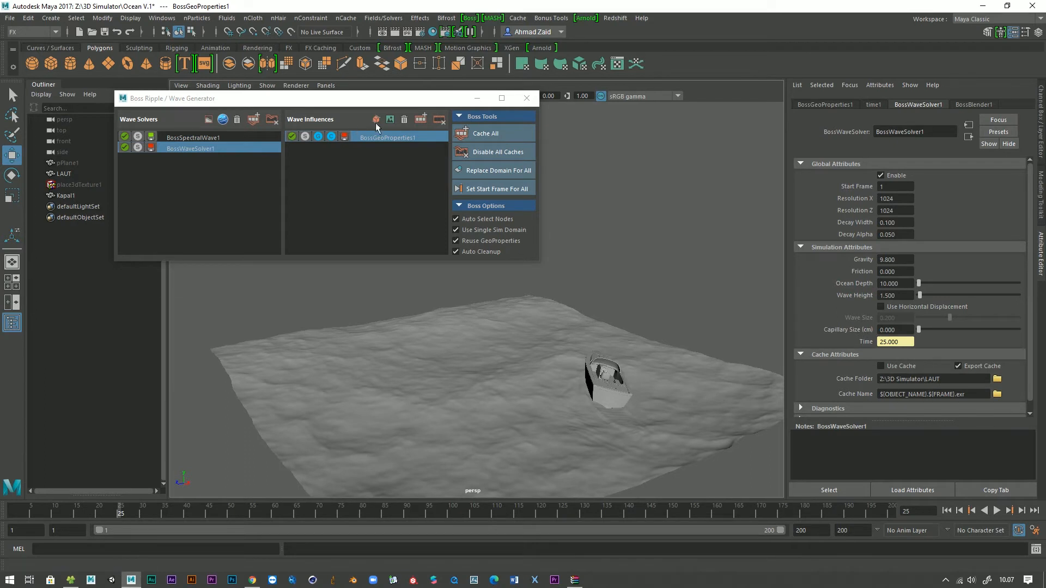
Cache BossWaveSolver1 up to frame 12, cancel the caching, and review the cached frames back at frame 1.
{"action": "left_click", "coordinate": [256, 121]}
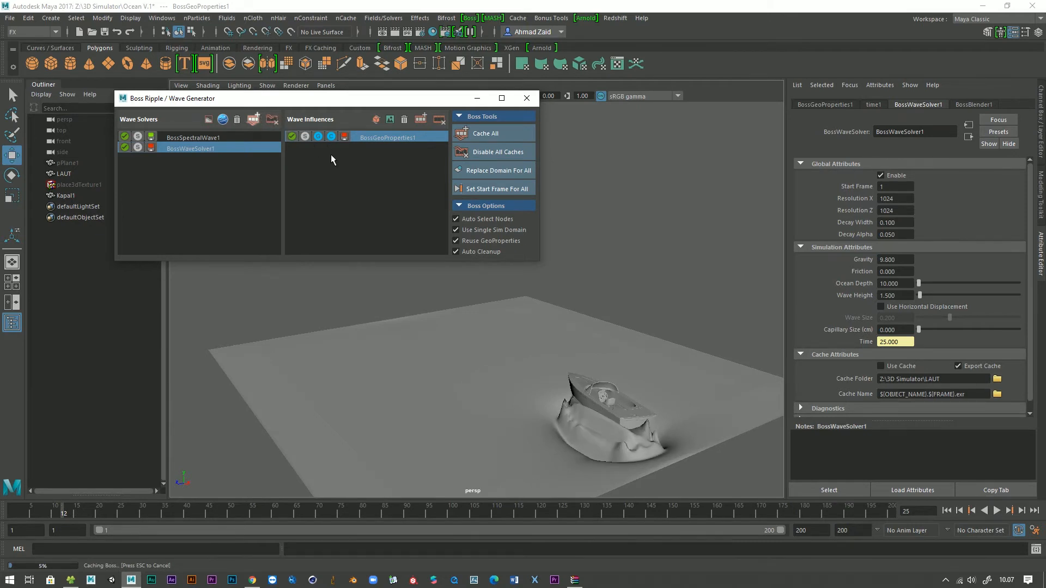
{"action": "key", "text": "Escape"}
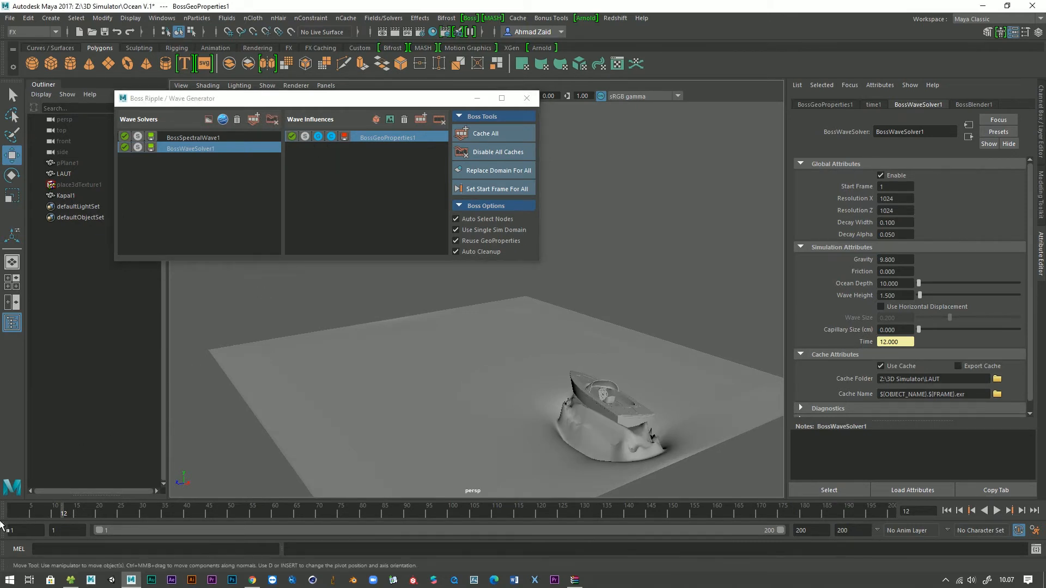
{"action": "left_click", "coordinate": [26, 515]}
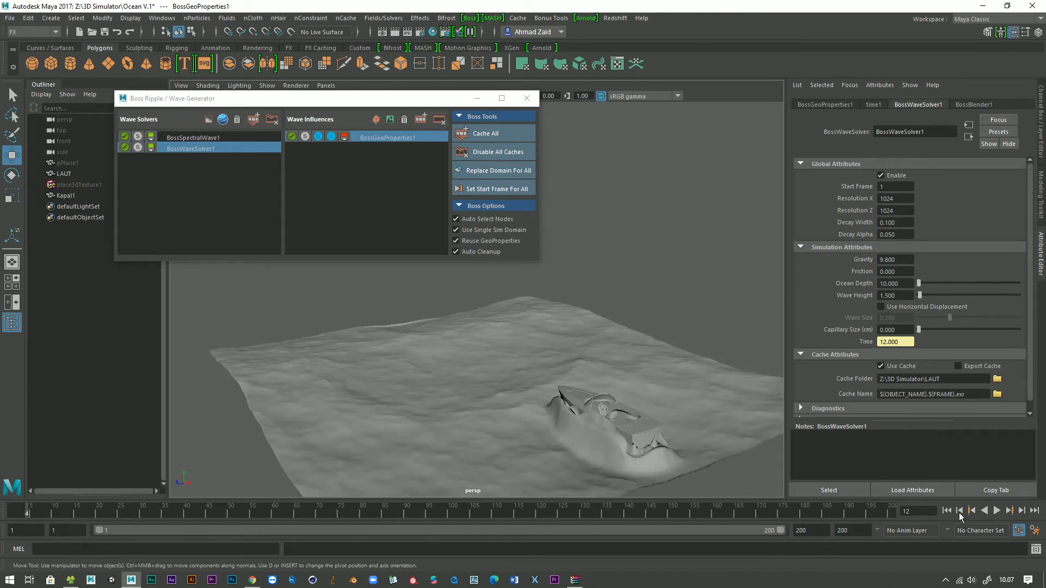
{"action": "left_click", "coordinate": [946, 512]}
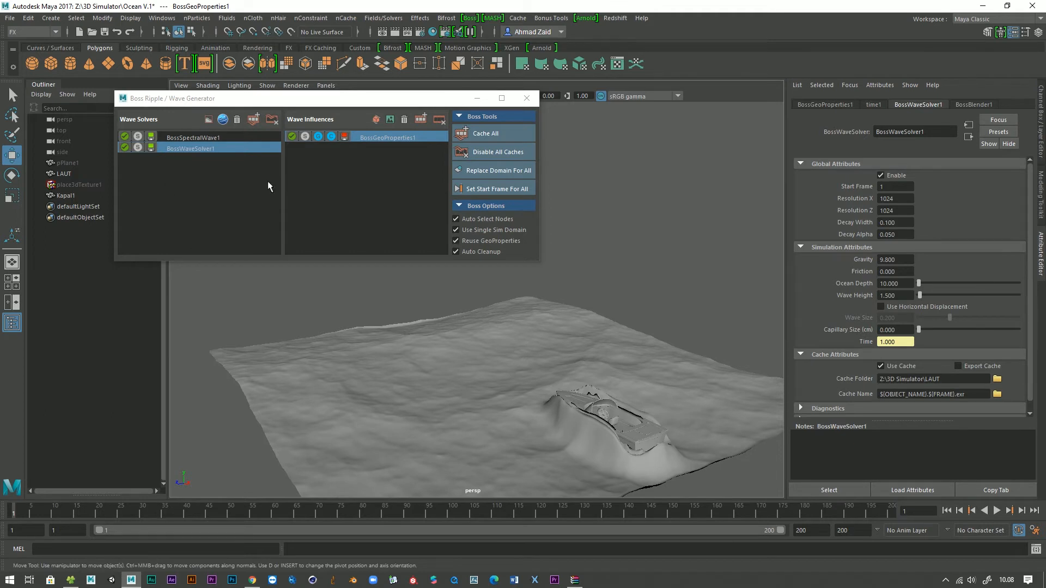
{"action": "left_click", "coordinate": [996, 511]}
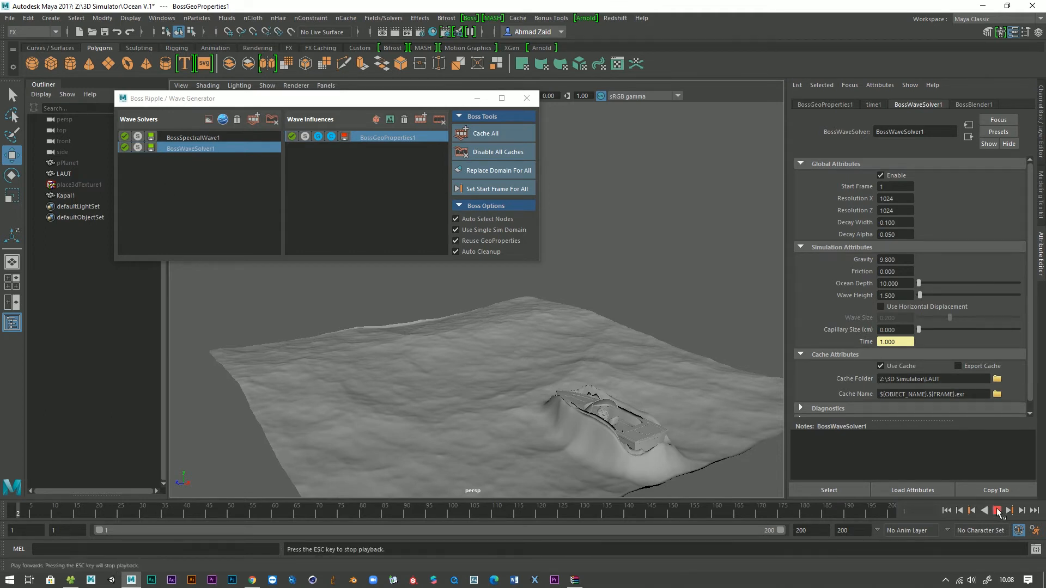
{"action": "left_click", "coordinate": [946, 512]}
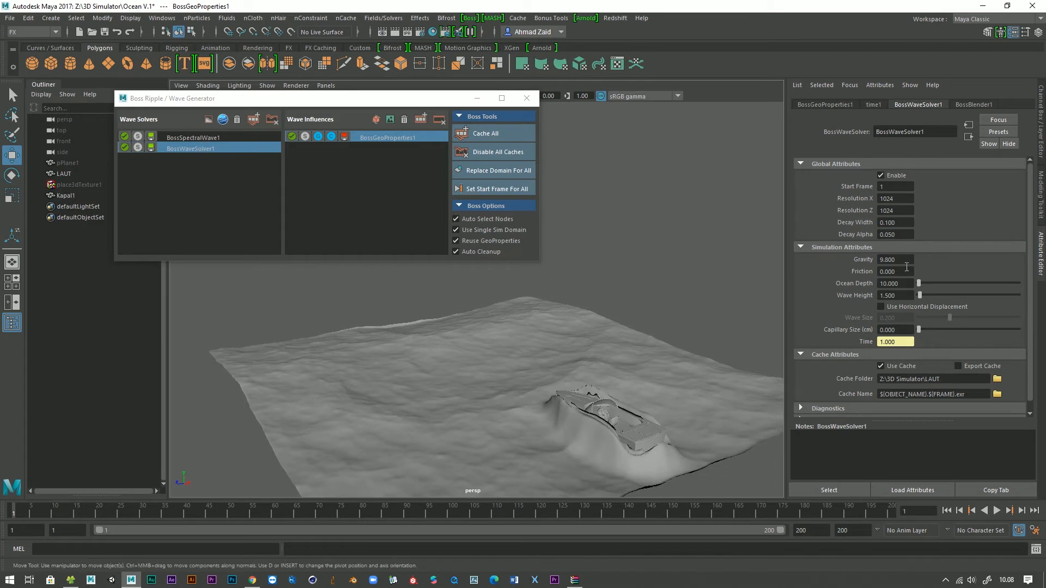
Set the wave height of BossWaveSolver1 to 1.
{"action": "left_click_drag", "start_coordinate": [902, 296], "coordinate": [850, 295]}
{"action": "type", "text": "1"}
{"action": "key", "text": "Return"}
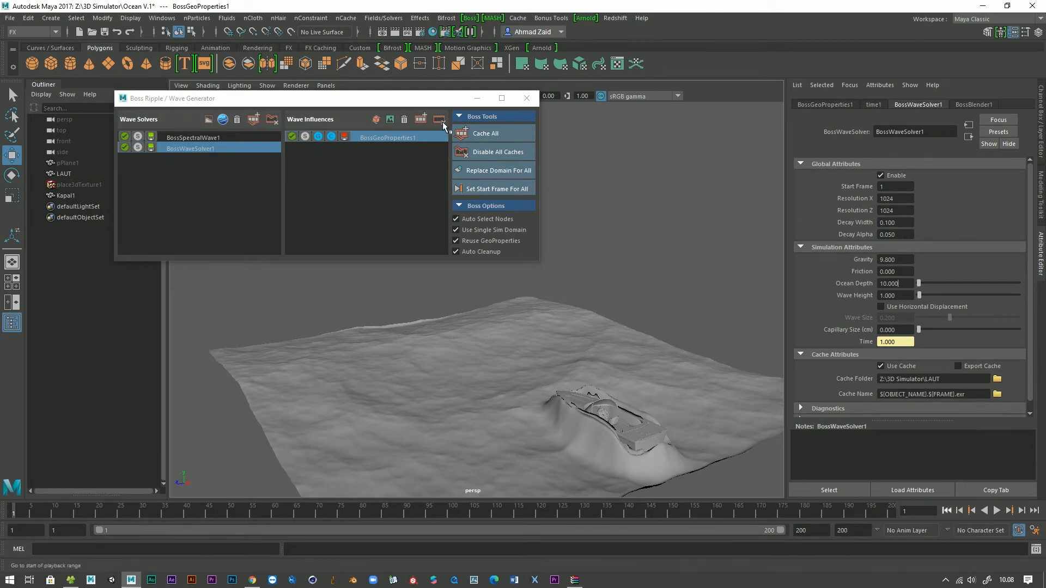
Cache all Boss solvers and influences, and play back the cached boat and ocean simulation from frame 1.
{"action": "left_click", "coordinate": [487, 133]}
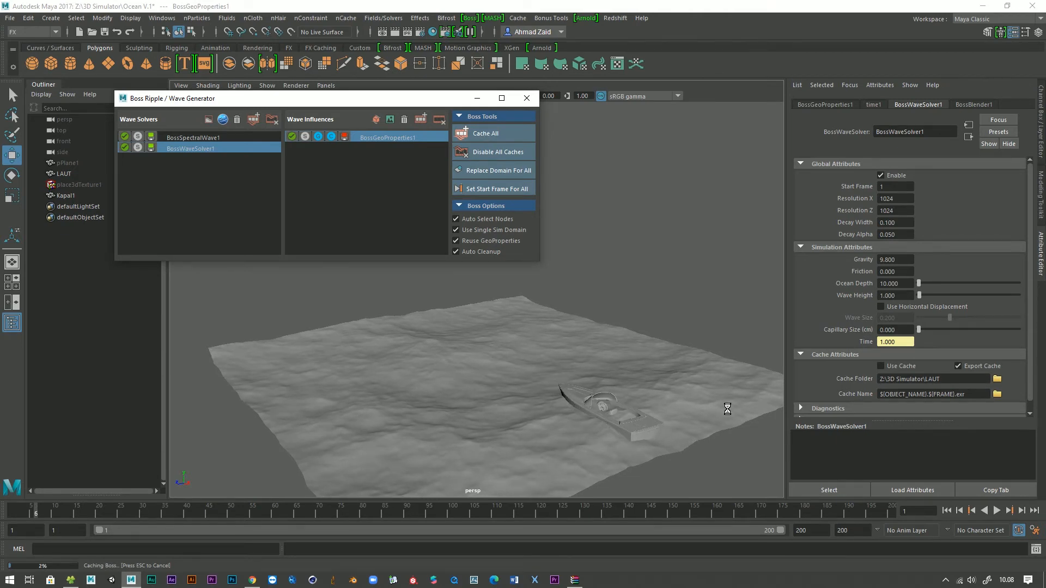
{"action": "key", "text": "Escape"}
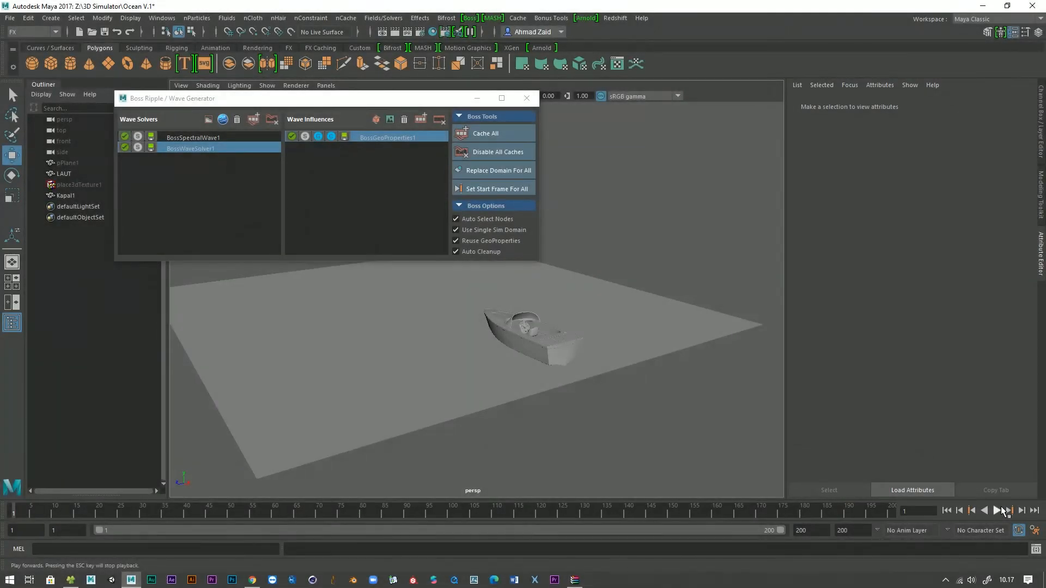
{"action": "left_click", "coordinate": [997, 511]}
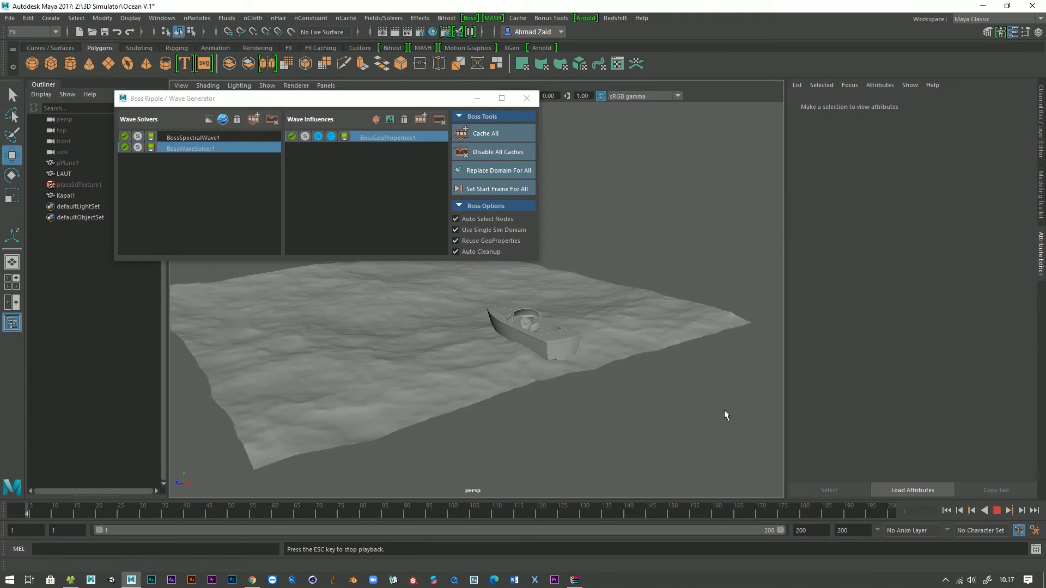
Examine the boat's wake from several angles during the cached playback, up close around the boat.
{"action": "mouse_move", "coordinate": [533, 474]}
{"action": "left_mouse_down", "text": "alt"}
{"action": "mouse_move", "coordinate": [519, 408]}
{"action": "mouse_move", "coordinate": [524, 460]}
{"action": "left_mouse_up", "text": "alt"}
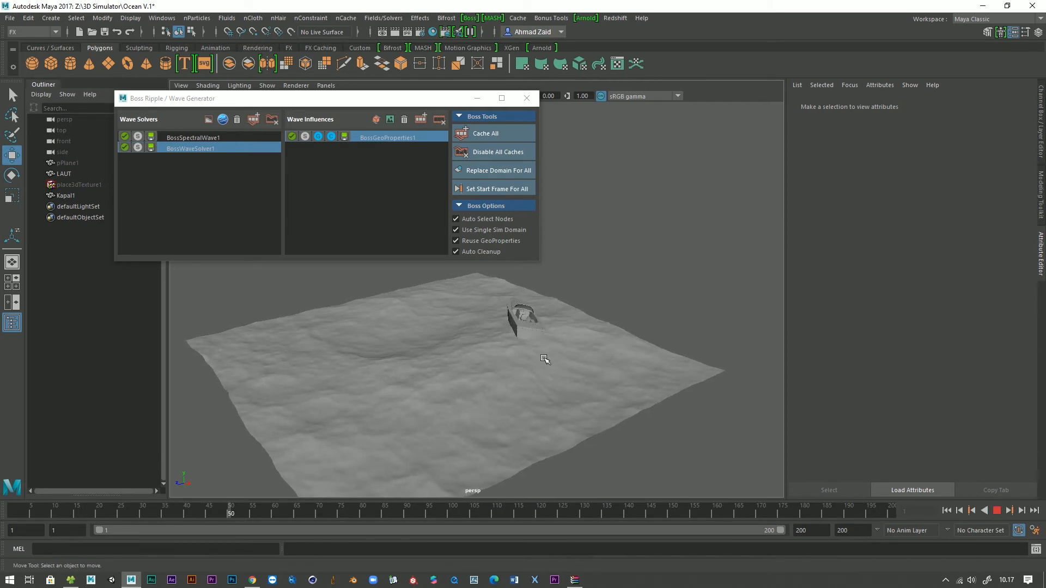
{"action": "mouse_move", "coordinate": [549, 392]}
{"action": "left_mouse_down", "text": "alt"}
{"action": "mouse_move", "coordinate": [519, 399]}
{"action": "mouse_move", "coordinate": [498, 385]}
{"action": "mouse_move", "coordinate": [434, 381]}
{"action": "mouse_move", "coordinate": [385, 394]}
{"action": "mouse_move", "coordinate": [533, 390]}
{"action": "left_mouse_up", "text": "alt"}
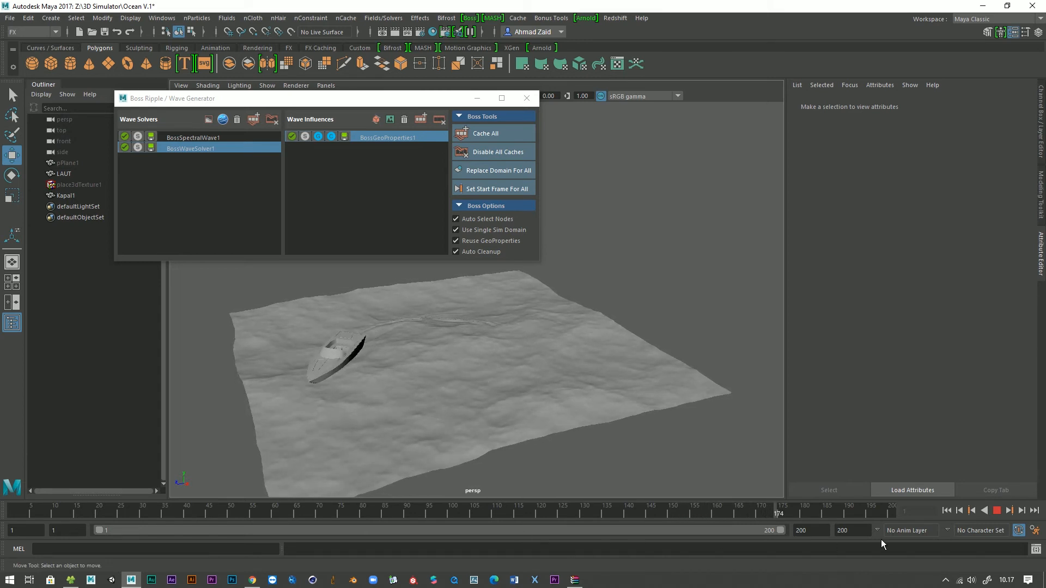
{"action": "middle_click_drag", "start_coordinate": [435, 401], "coordinate": [467, 407], "text": "alt"}
{"action": "scroll", "coordinate": [468, 407], "scroll_direction": "up", "scroll_amount": 2}
{"action": "left_click_drag", "start_coordinate": [356, 99], "coordinate": [411, 126]}
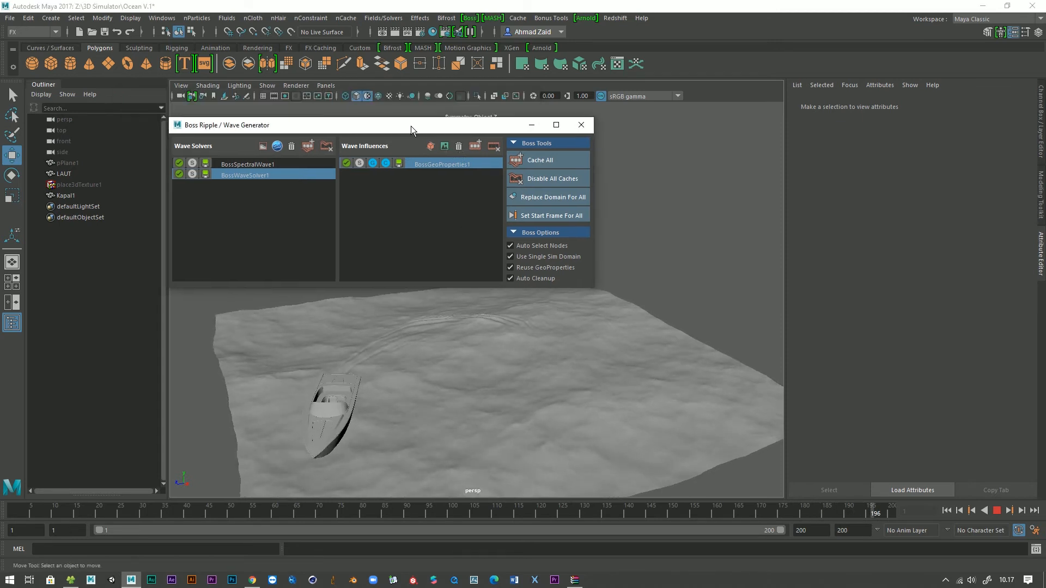
Turn off the default material display in the viewport and stop the playback at frame 44.
{"action": "left_click", "coordinate": [367, 96]}
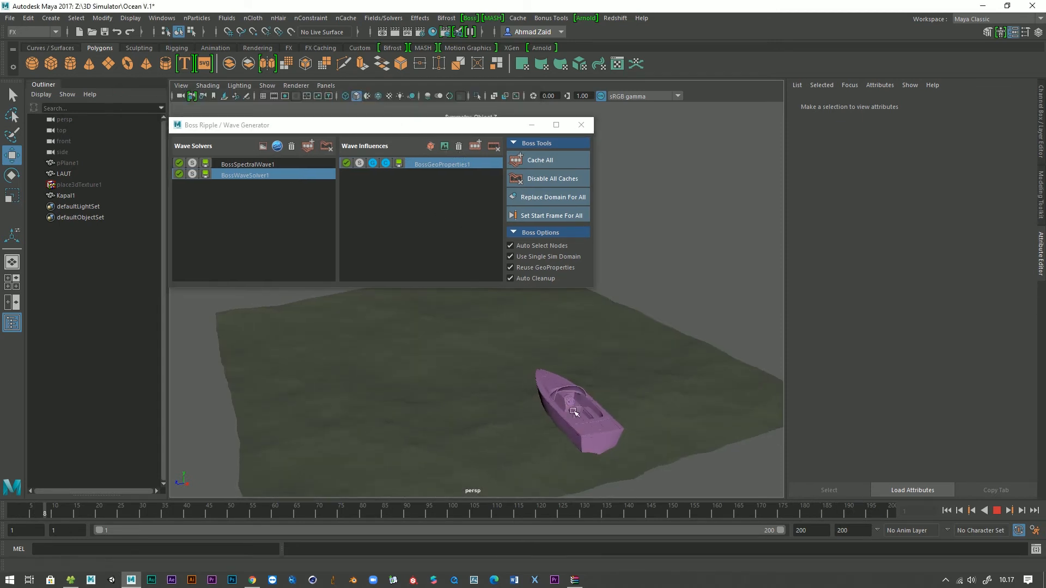
{"action": "left_click_drag", "start_coordinate": [578, 414], "coordinate": [589, 407], "text": "alt"}
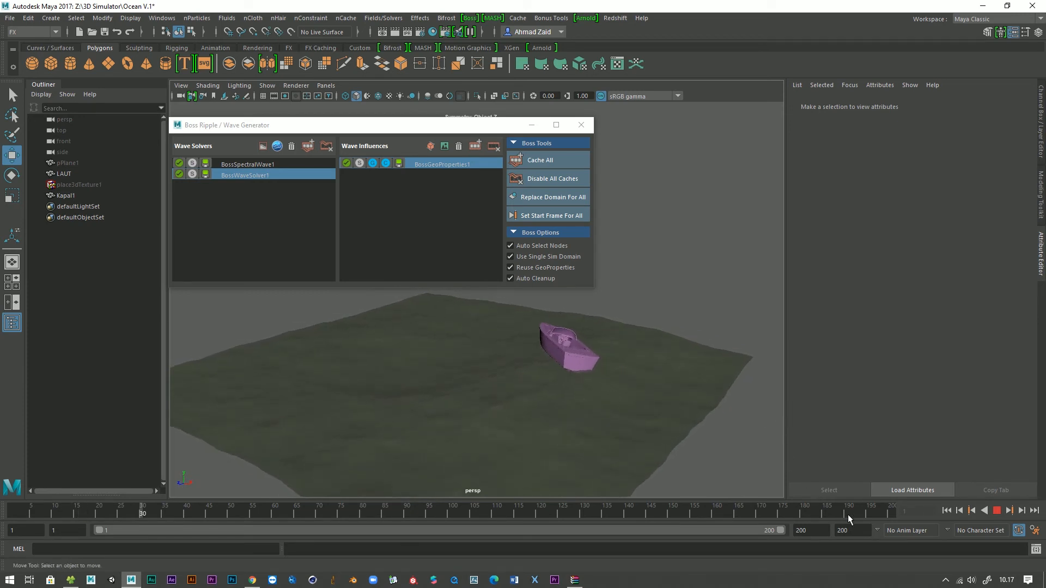
{"action": "left_click", "coordinate": [997, 510]}
Set the wave height of BossWaveSolver1 to 2 and its capillary size to 1.
{"action": "left_click", "coordinate": [269, 170]}
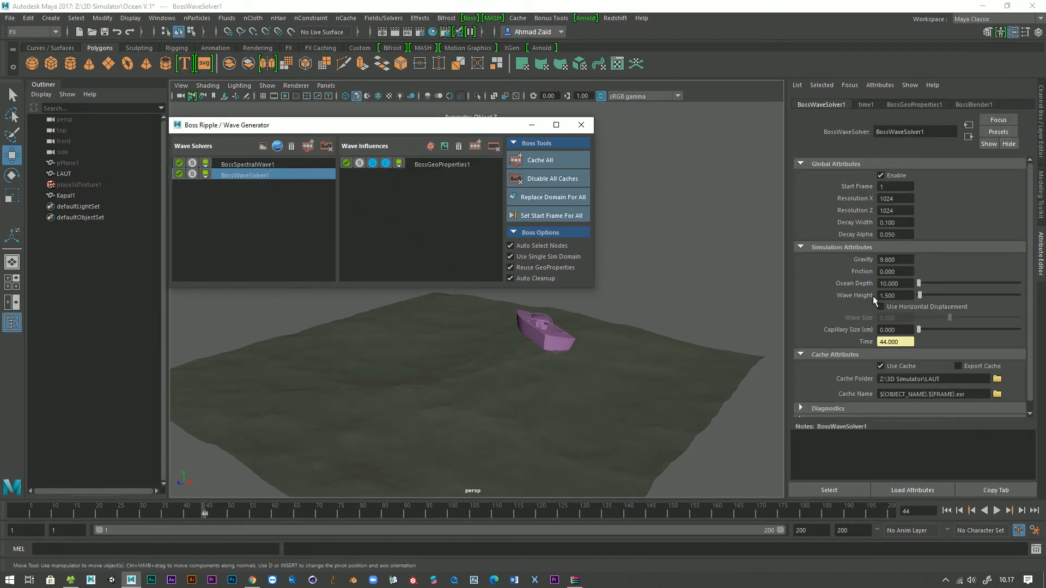
{"action": "left_click", "coordinate": [439, 162]}
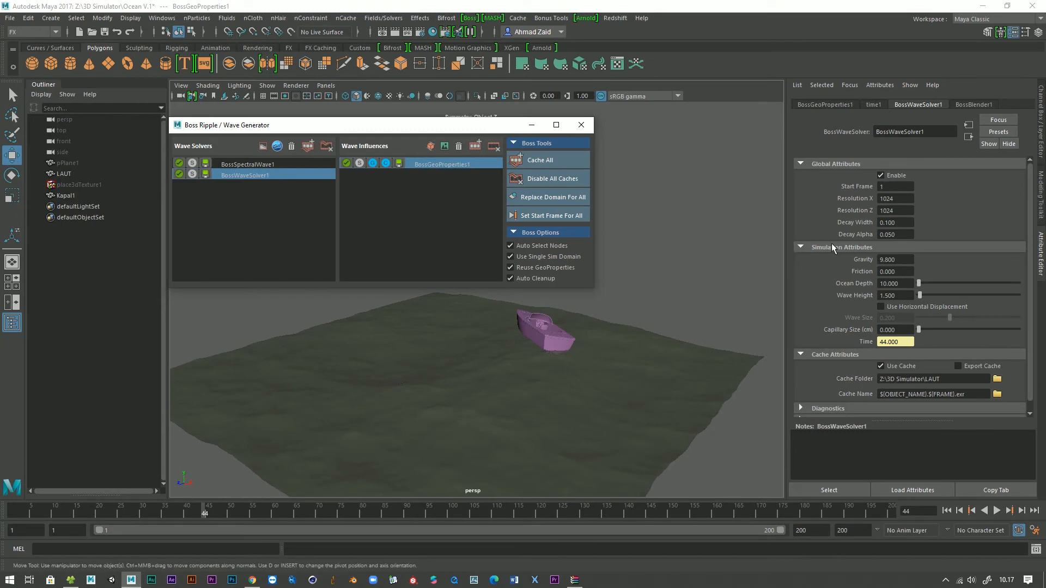
{"action": "left_click_drag", "start_coordinate": [913, 295], "coordinate": [865, 299]}
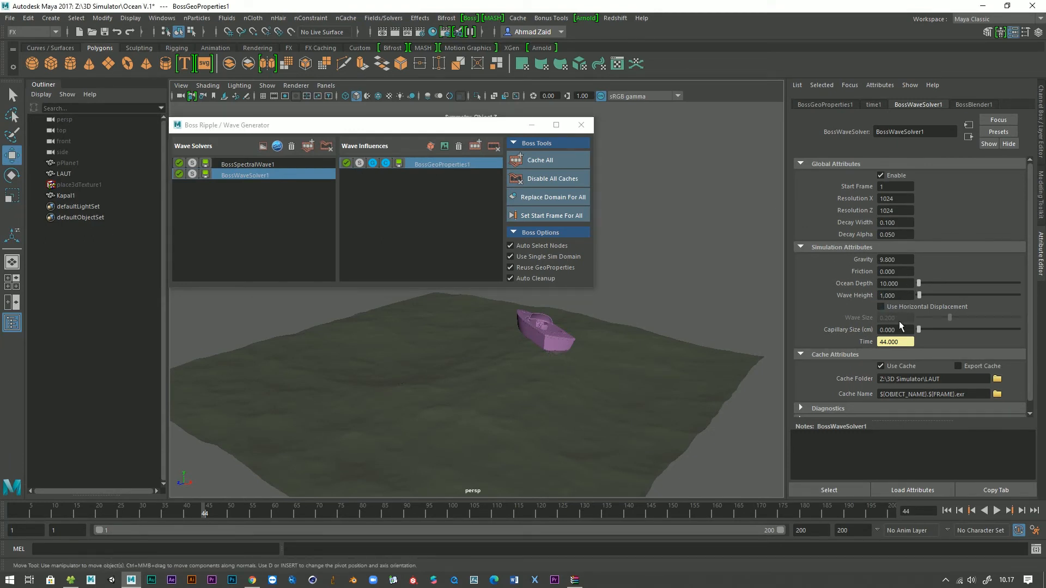
{"action": "left_click_drag", "start_coordinate": [905, 299], "coordinate": [856, 299]}
{"action": "type", "text": "2"}
{"action": "left_click_drag", "start_coordinate": [904, 329], "coordinate": [859, 330]}
{"action": "type", "text": "1"}
{"action": "key", "text": "Return"}
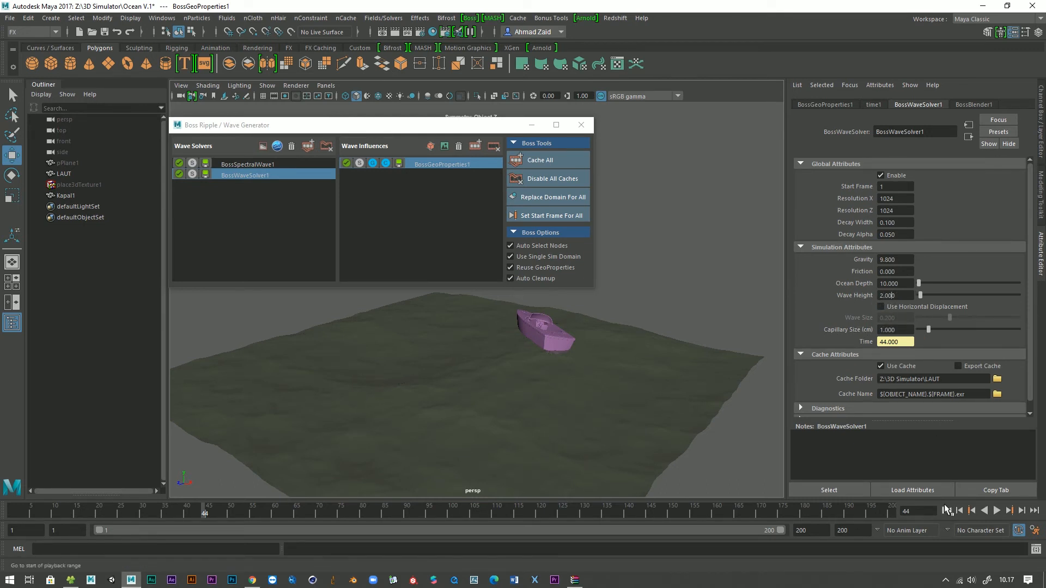
Return to frame 1 and switch off the caches of BossGeoProperties1 and BossWaveSolver1.
{"action": "left_click", "coordinate": [946, 511]}
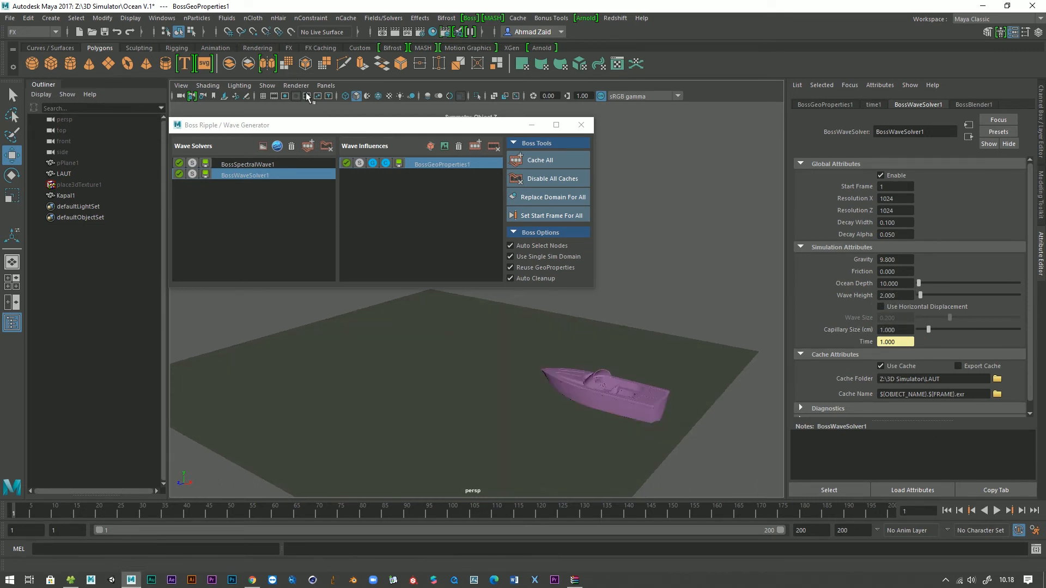
{"action": "left_click", "coordinate": [399, 163]}
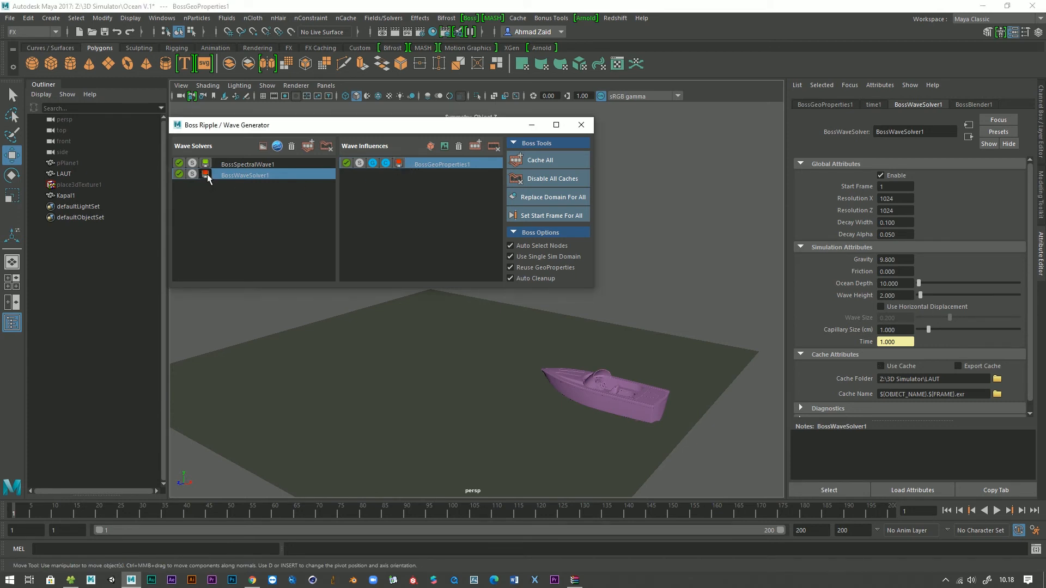
{"action": "double_click", "coordinate": [896, 332]}
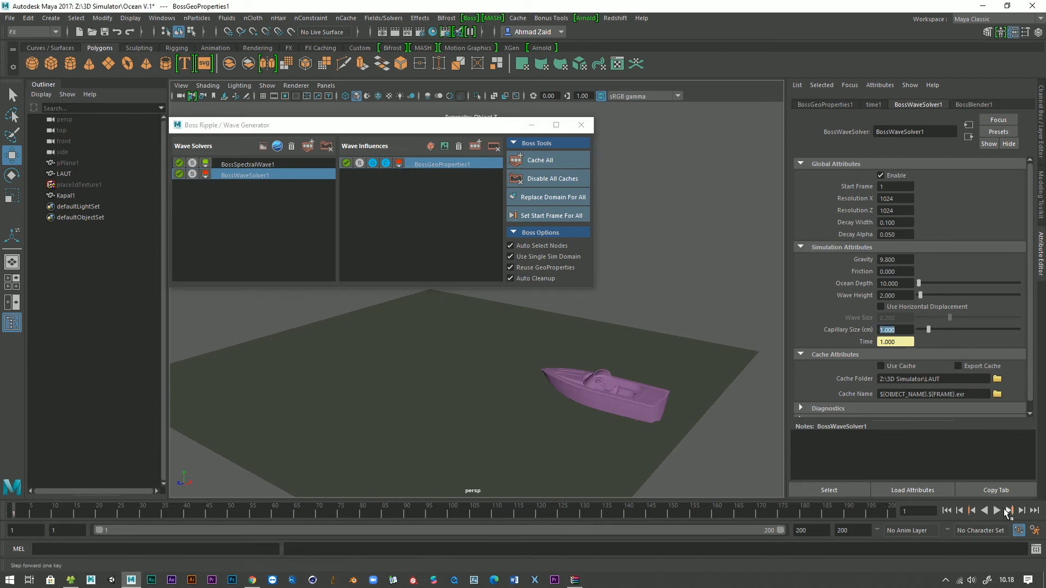
Play the uncached simulation from frame 1, stop at frame 34 and examine the wake behind the boat.
{"action": "left_click", "coordinate": [947, 513]}
{"action": "left_click", "coordinate": [997, 511]}
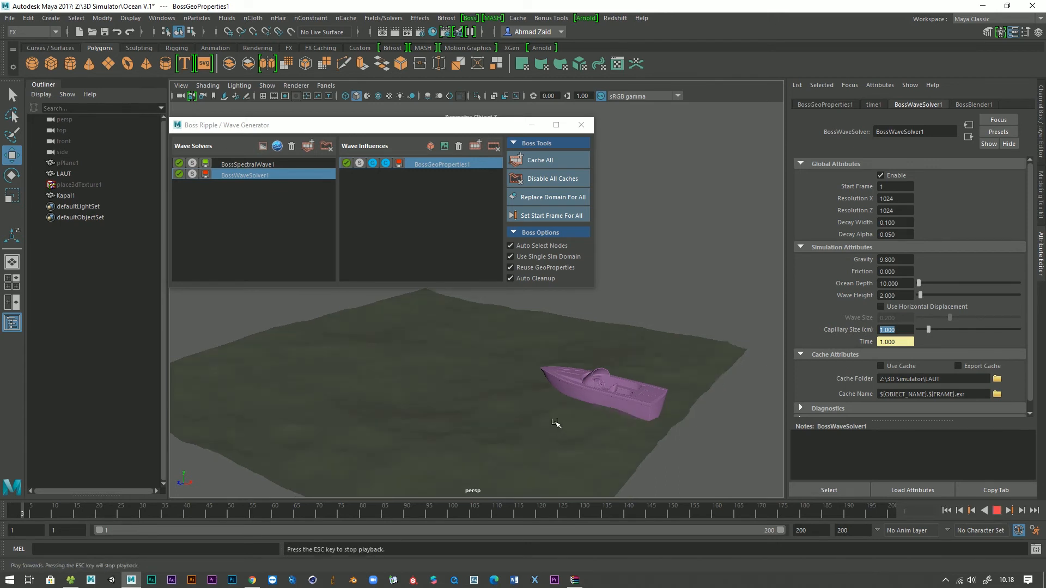
{"action": "left_click_drag", "start_coordinate": [444, 421], "coordinate": [219, 512], "text": "alt"}
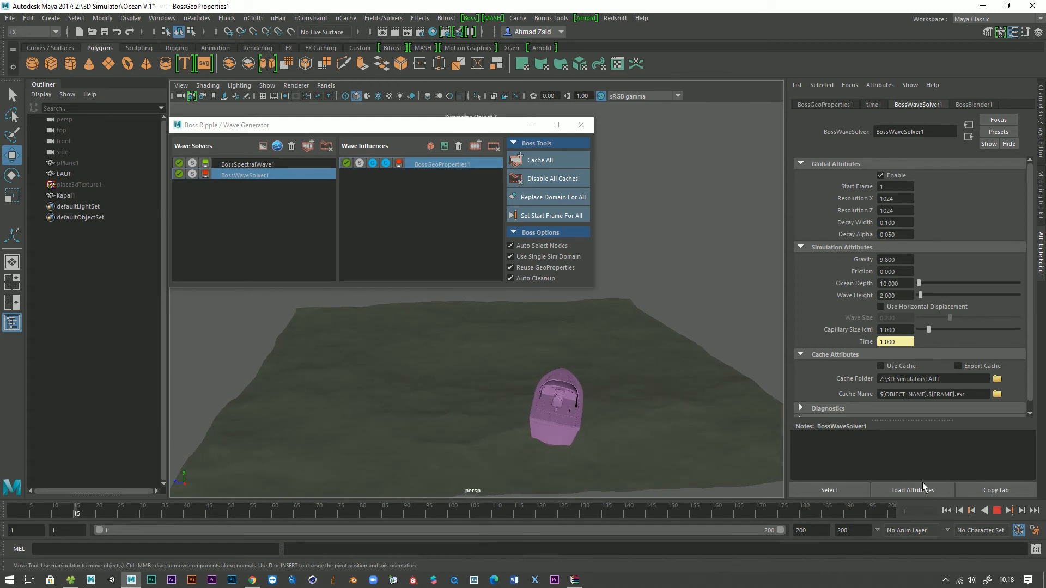
{"action": "left_click", "coordinate": [825, 104]}
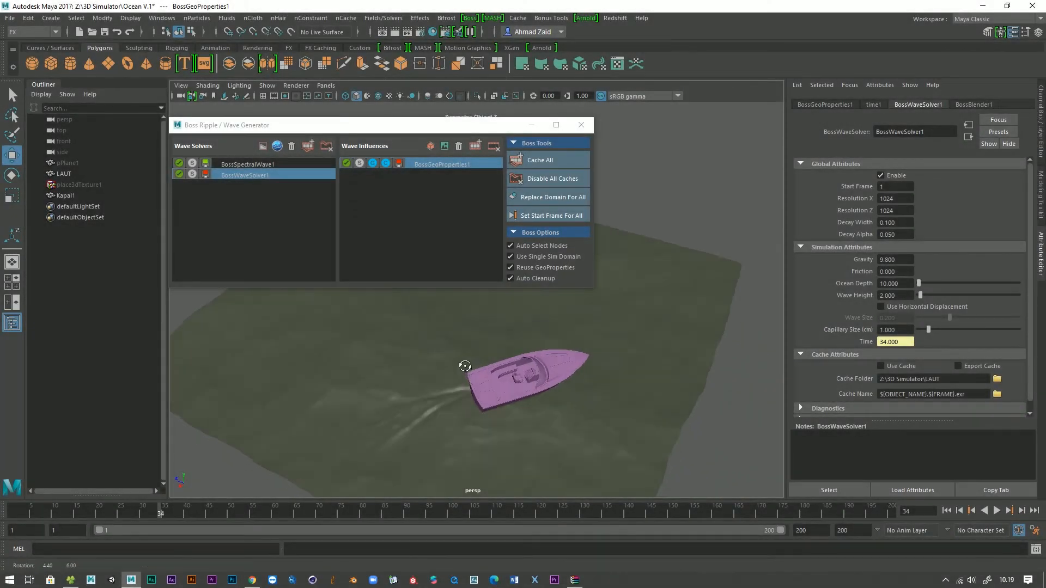
{"action": "left_click_drag", "start_coordinate": [465, 365], "coordinate": [523, 336], "text": "alt"}
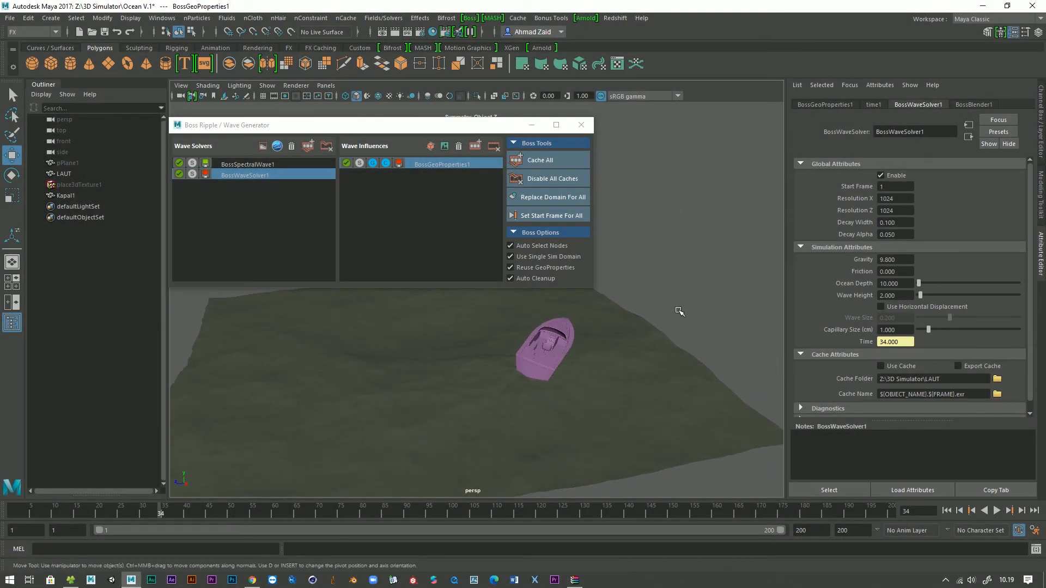
{"action": "left_click_drag", "start_coordinate": [678, 309], "coordinate": [626, 362], "text": "alt"}
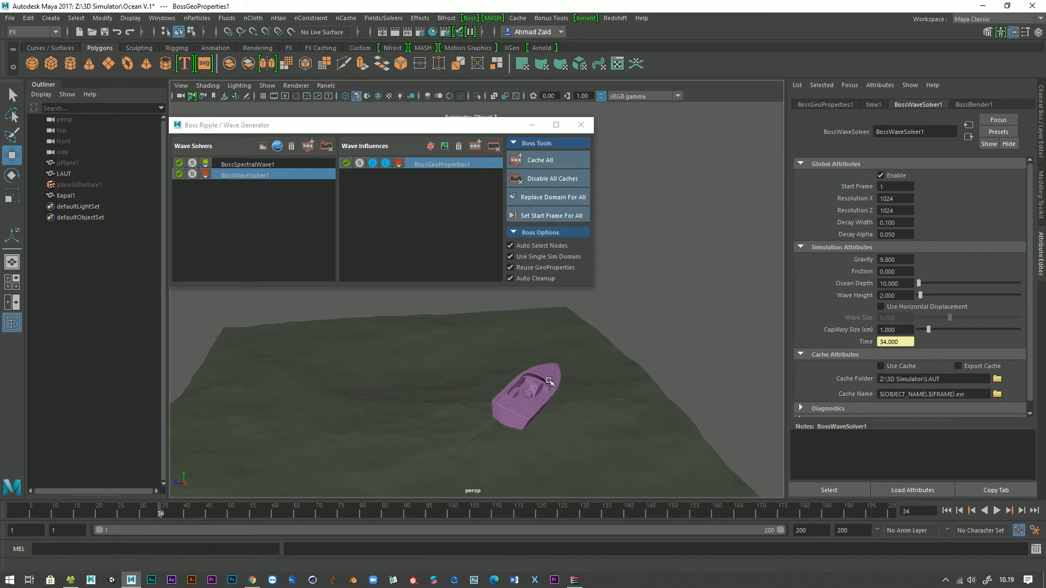
{"action": "mouse_move", "coordinate": [556, 392]}
{"action": "left_mouse_down", "text": "alt"}
{"action": "mouse_move", "coordinate": [537, 376]}
{"action": "mouse_move", "coordinate": [451, 410]}
{"action": "mouse_move", "coordinate": [562, 395]}
{"action": "left_mouse_up", "text": "alt"}
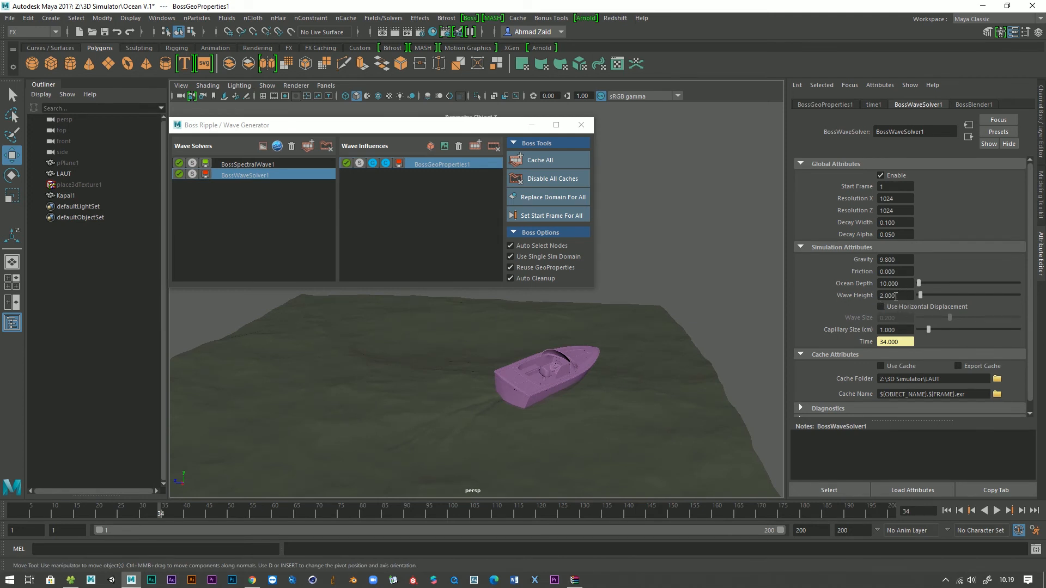
Compare the attributes of BossSpectralWave1 and BossWaveSolver1, and check the wave height against the wake in the viewport.
{"action": "left_click_drag", "start_coordinate": [901, 297], "coordinate": [866, 297]}
{"action": "left_click", "coordinate": [283, 165]}
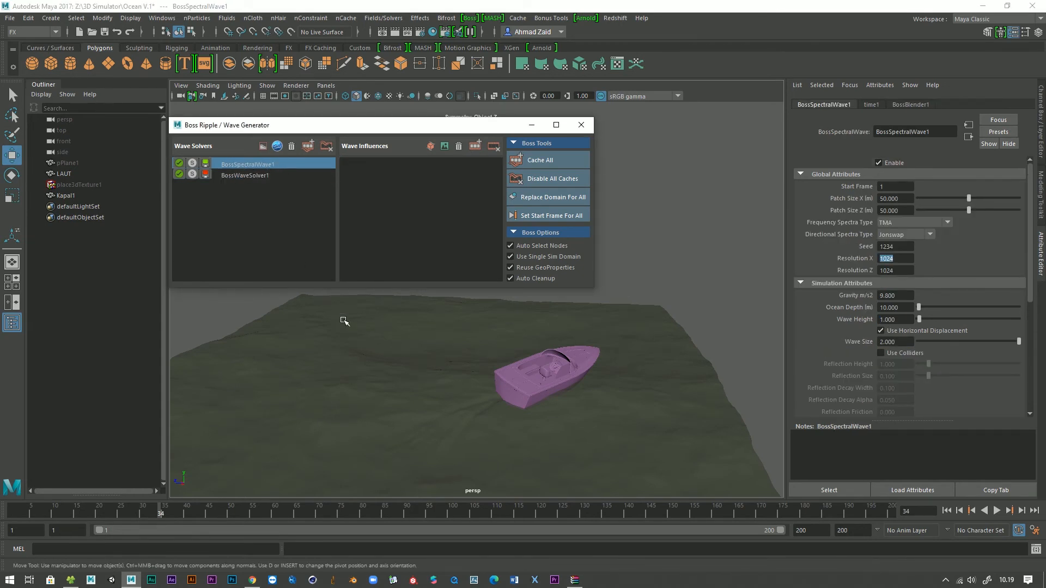
{"action": "left_click", "coordinate": [660, 374]}
{"action": "left_click", "coordinate": [256, 165]}
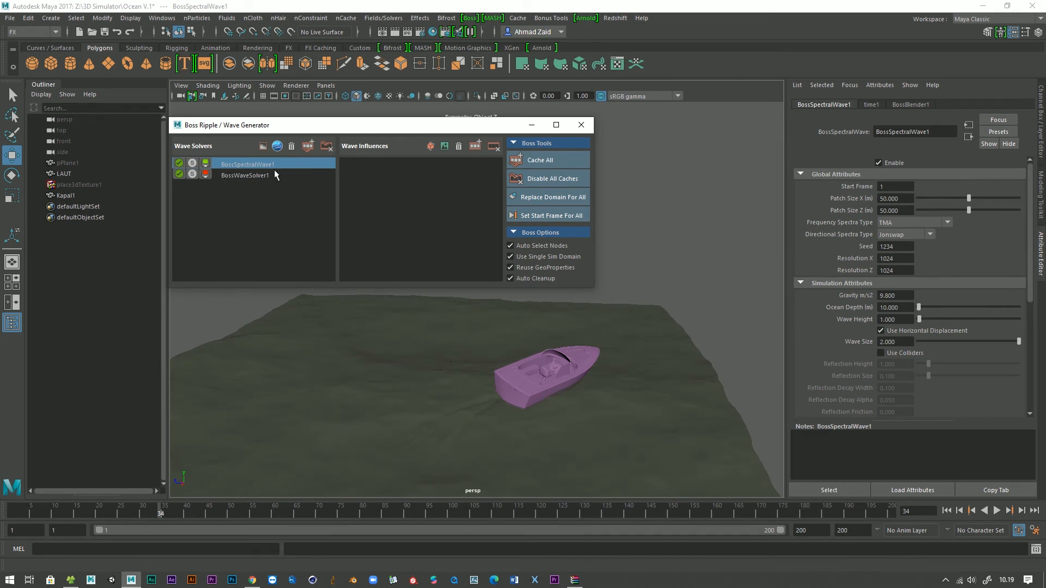
{"action": "left_click", "coordinate": [257, 175]}
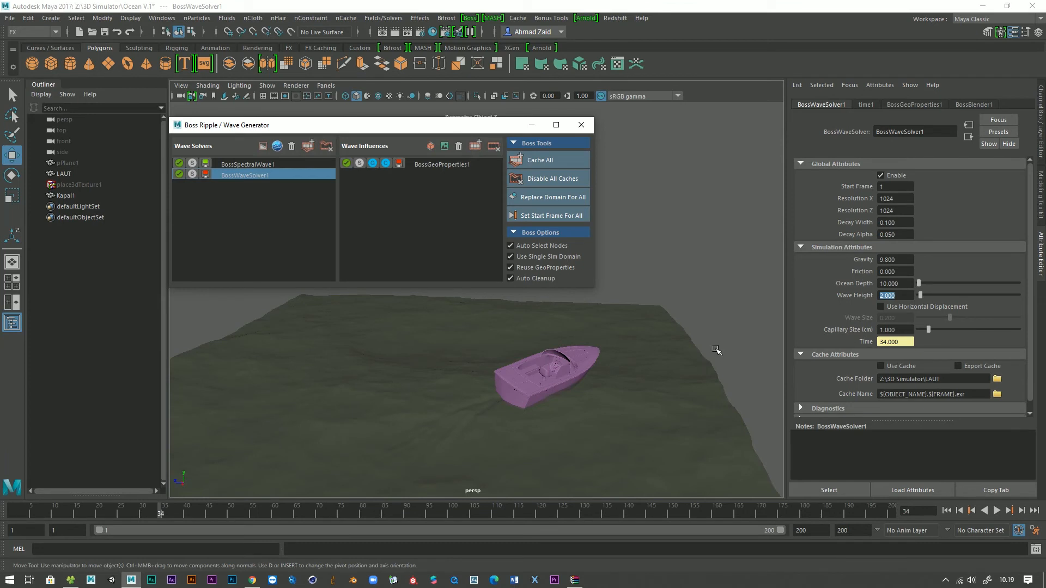
{"action": "left_click_drag", "start_coordinate": [479, 453], "coordinate": [641, 436], "text": "alt"}
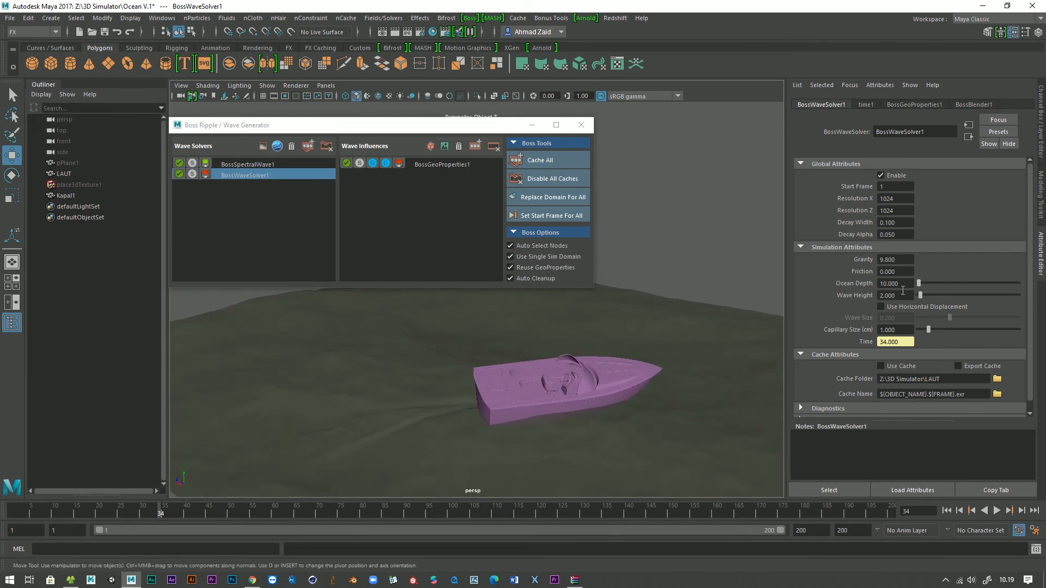
{"action": "left_click_drag", "start_coordinate": [906, 295], "coordinate": [882, 296]}
Set the amplitude of BossGeoProperties1 to 2 and the wave height of BossWaveSolver1 to 2.
{"action": "left_click", "coordinate": [438, 164]}
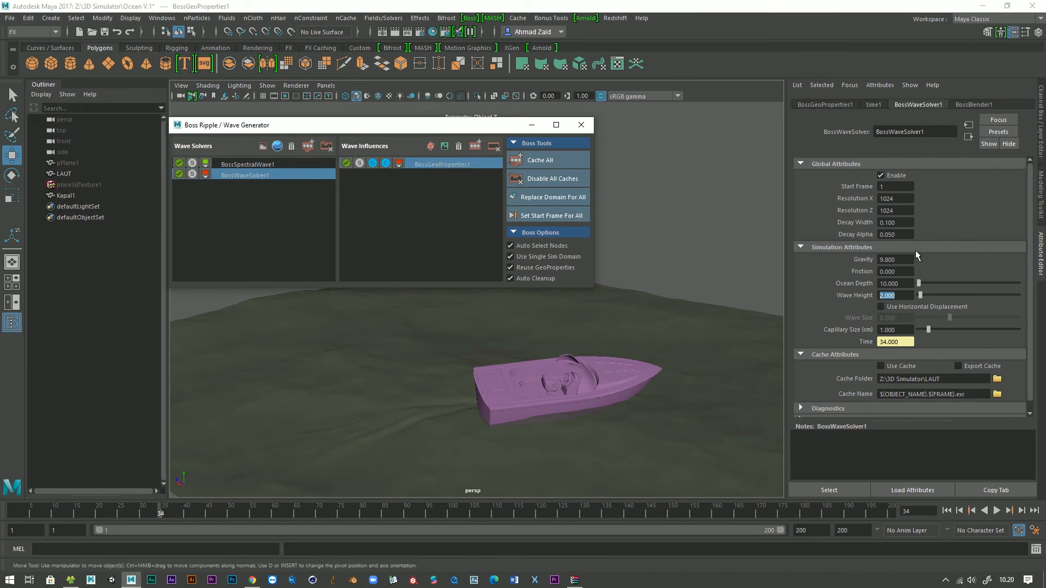
{"action": "left_click", "coordinate": [799, 105]}
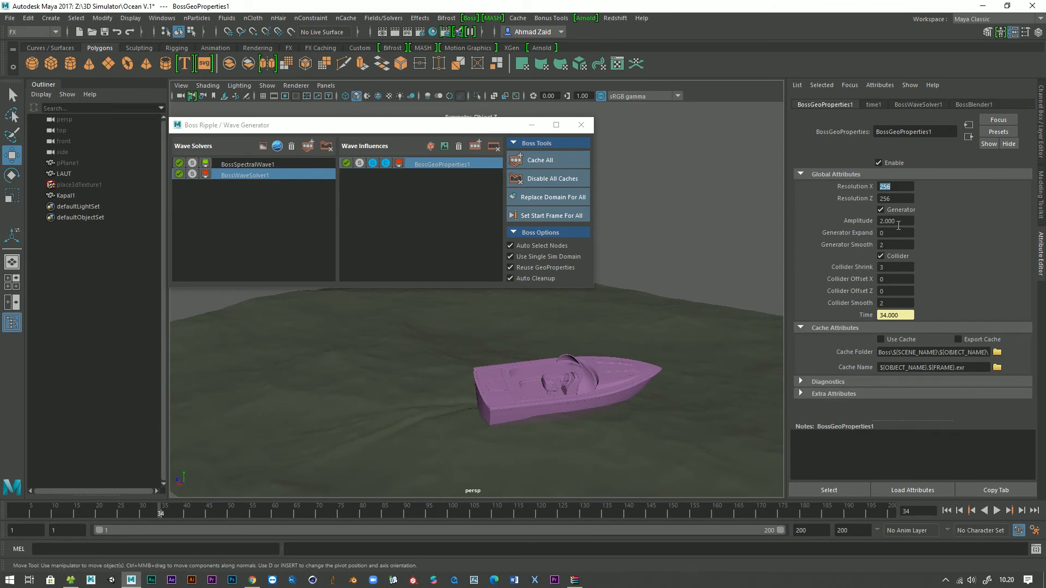
{"action": "left_click_drag", "start_coordinate": [899, 225], "coordinate": [876, 221]}
{"action": "type", "text": "2"}
{"action": "left_click", "coordinate": [932, 106]}
{"action": "left_click_drag", "start_coordinate": [902, 294], "coordinate": [864, 297]}
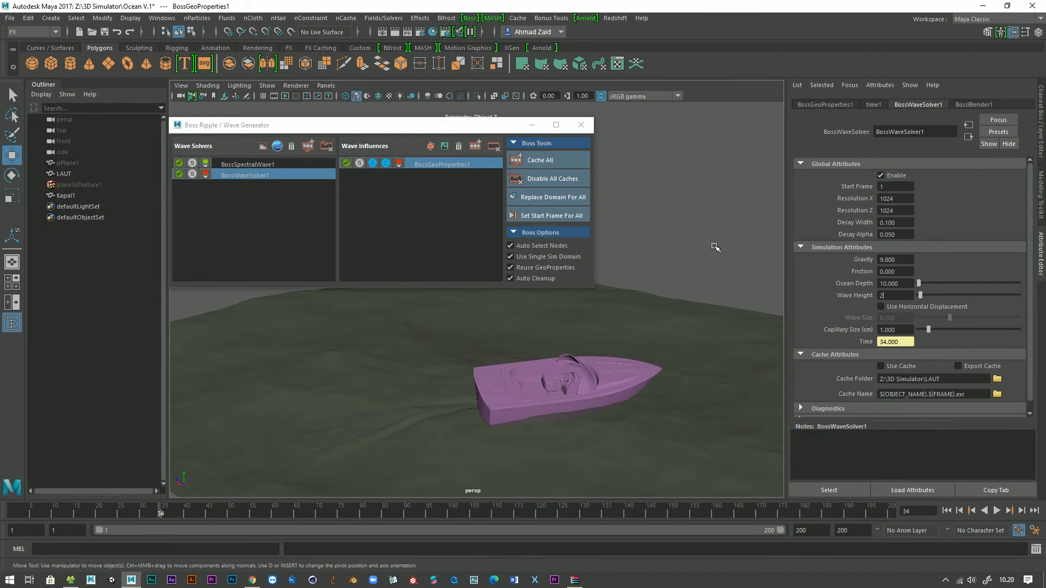
Toggle the caches of BossWaveSolver1 and BossGeoProperties1 on and off to compare the ocean surface at frame 34.
{"action": "left_click", "coordinate": [446, 186]}
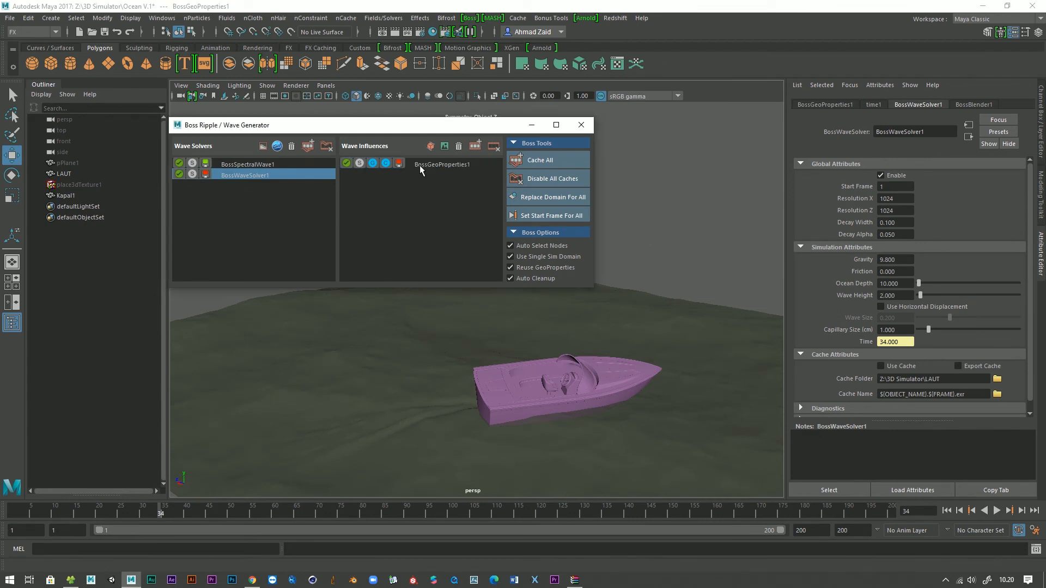
{"action": "left_click", "coordinate": [205, 173]}
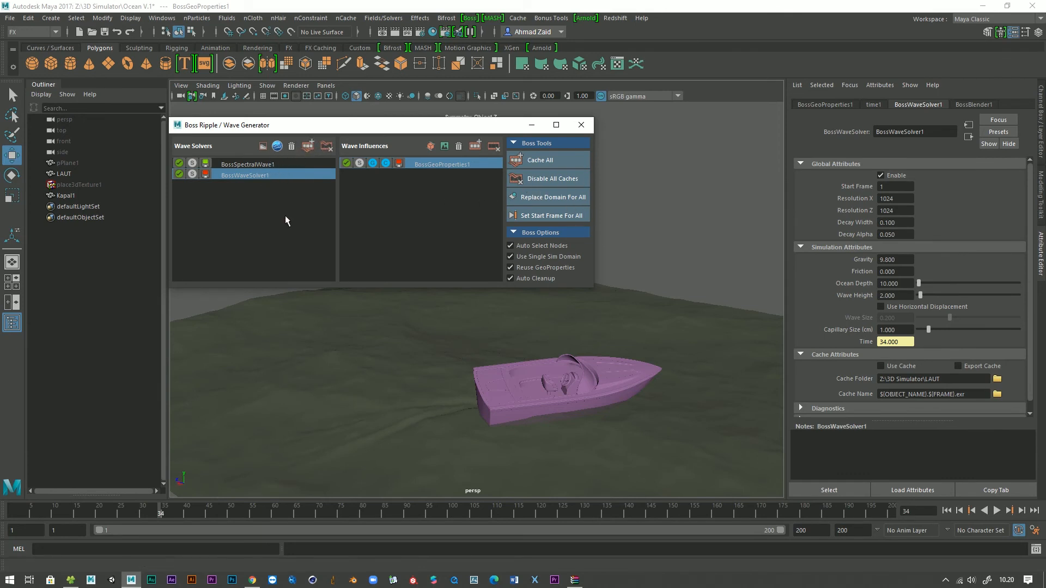
{"action": "left_click_drag", "start_coordinate": [305, 125], "coordinate": [343, 123]}
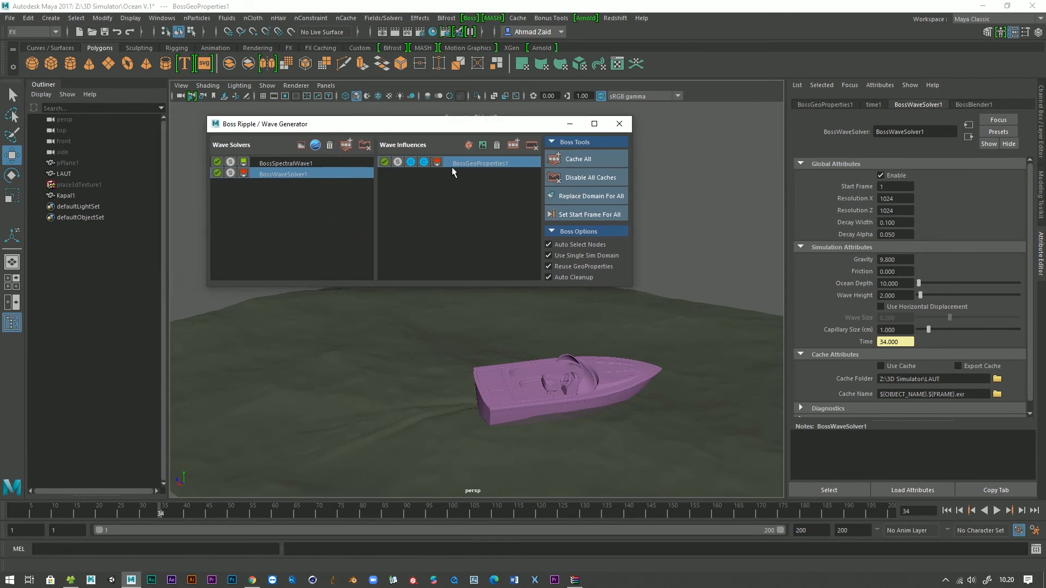
{"action": "left_click", "coordinate": [243, 173]}
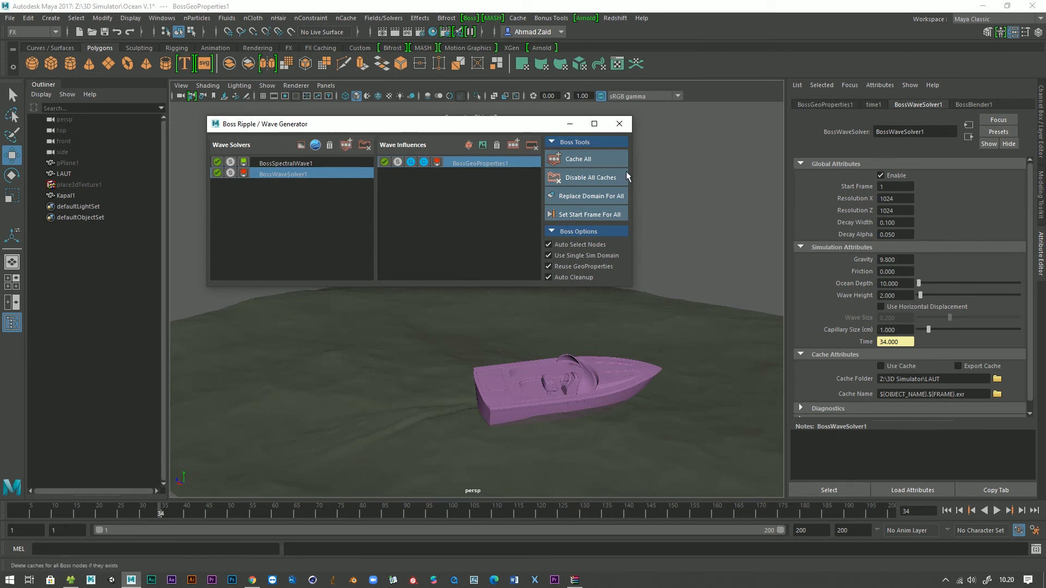
{"action": "left_click_drag", "start_coordinate": [695, 164], "coordinate": [660, 214], "text": "alt"}
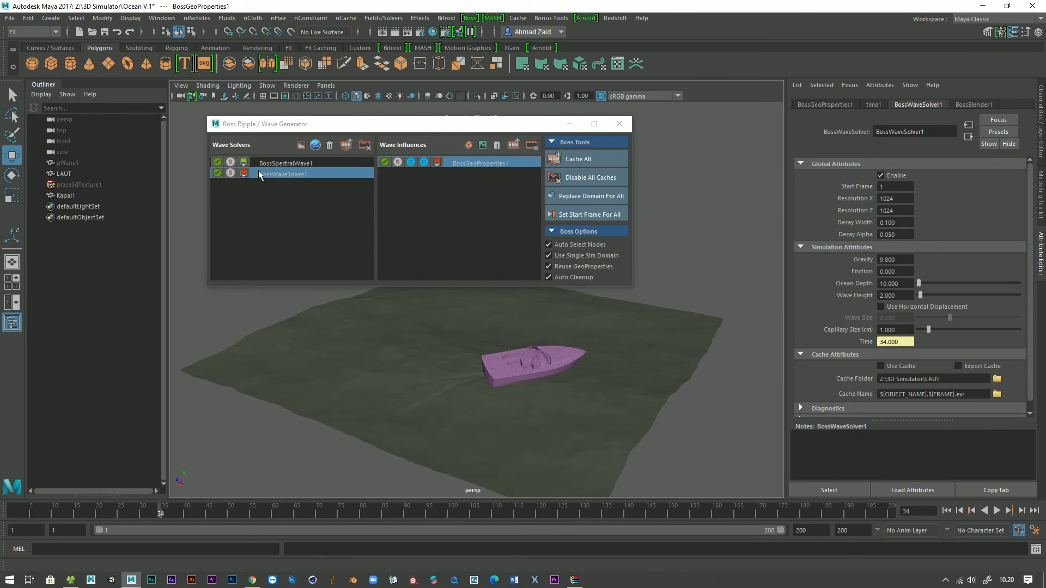
{"action": "left_click", "coordinate": [243, 173]}
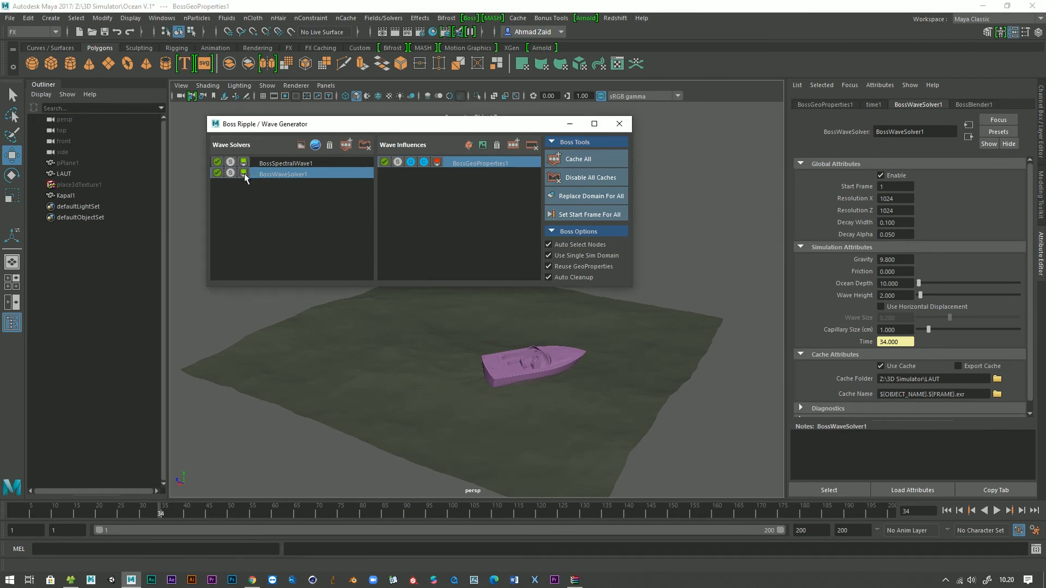
{"action": "left_click", "coordinate": [438, 163]}
{"action": "left_click", "coordinate": [437, 163]}
Examine the uncached wake behind the boat up close at frame 34.
{"action": "scroll", "coordinate": [525, 376], "scroll_direction": "up", "scroll_amount": 5}
{"action": "middle_click_drag", "start_coordinate": [525, 376], "coordinate": [525, 329], "text": "alt"}
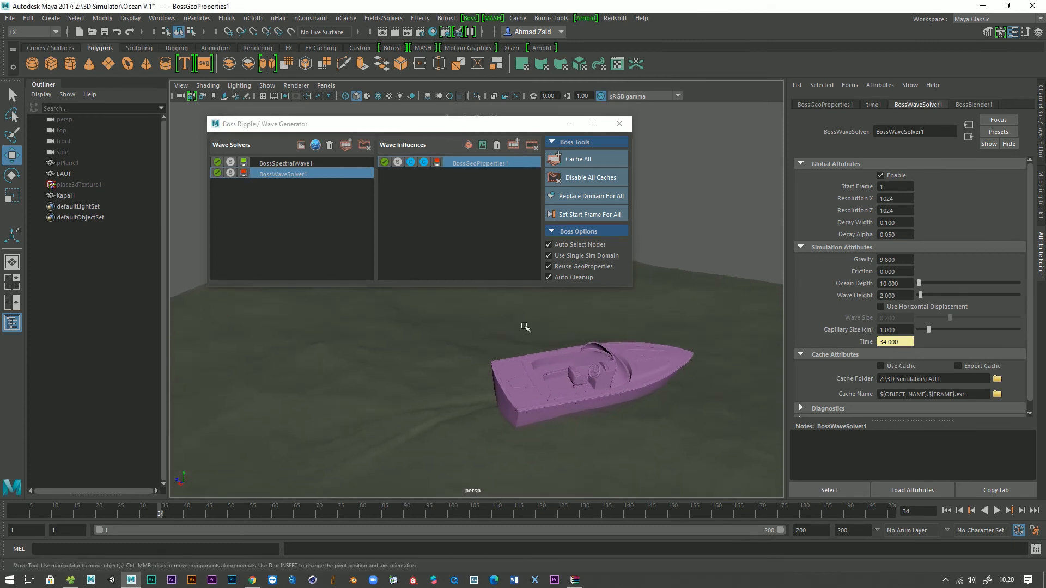
{"action": "scroll", "coordinate": [505, 307], "scroll_direction": "down", "scroll_amount": 2}
{"action": "left_click_drag", "start_coordinate": [505, 307], "coordinate": [503, 295], "text": "alt"}
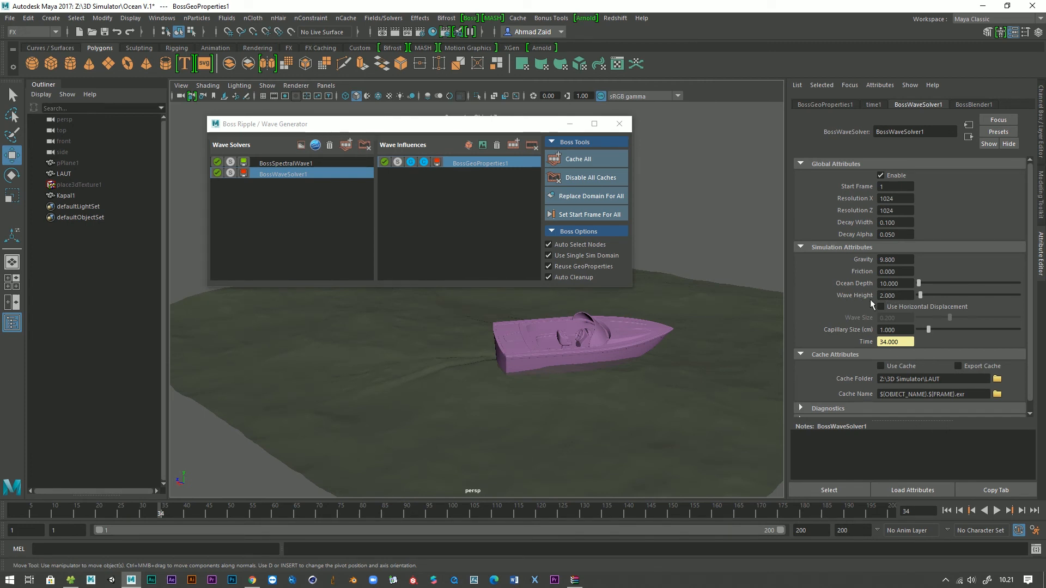
{"action": "mouse_move", "coordinate": [509, 375]}
{"action": "left_mouse_down", "text": "alt"}
{"action": "mouse_move", "coordinate": [525, 395]}
{"action": "mouse_move", "coordinate": [554, 398]}
{"action": "mouse_move", "coordinate": [504, 382]}
{"action": "left_mouse_up", "text": "alt"}
Switch the caches of BossWaveSolver1 and BossGeoProperties1 on and view the boat on the cached ocean.
{"action": "left_click", "coordinate": [244, 174]}
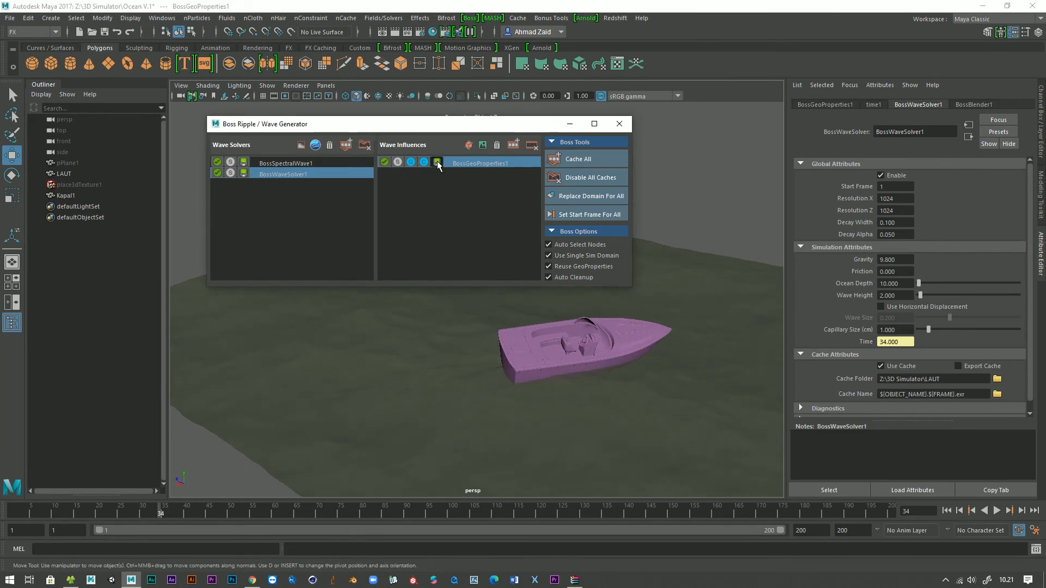
{"action": "left_click_drag", "start_coordinate": [572, 311], "coordinate": [606, 351], "text": "alt"}
{"action": "left_click_drag", "start_coordinate": [562, 364], "coordinate": [621, 350], "text": "alt"}
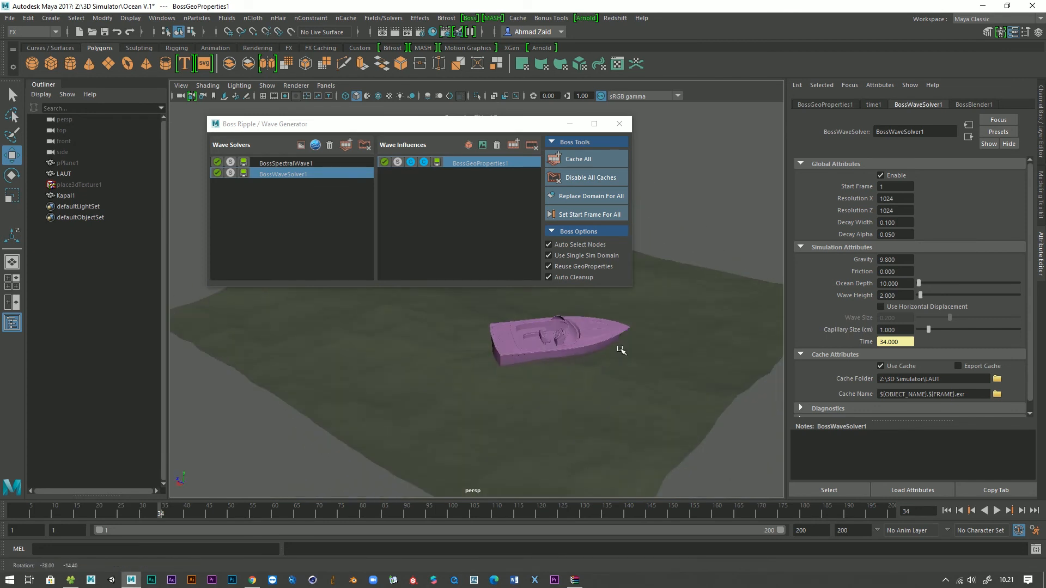
Show the attributes of BossGeoProperties1, then play the cached animation from frame 34 and follow the boat across the ocean.
{"action": "left_click", "coordinate": [825, 104]}
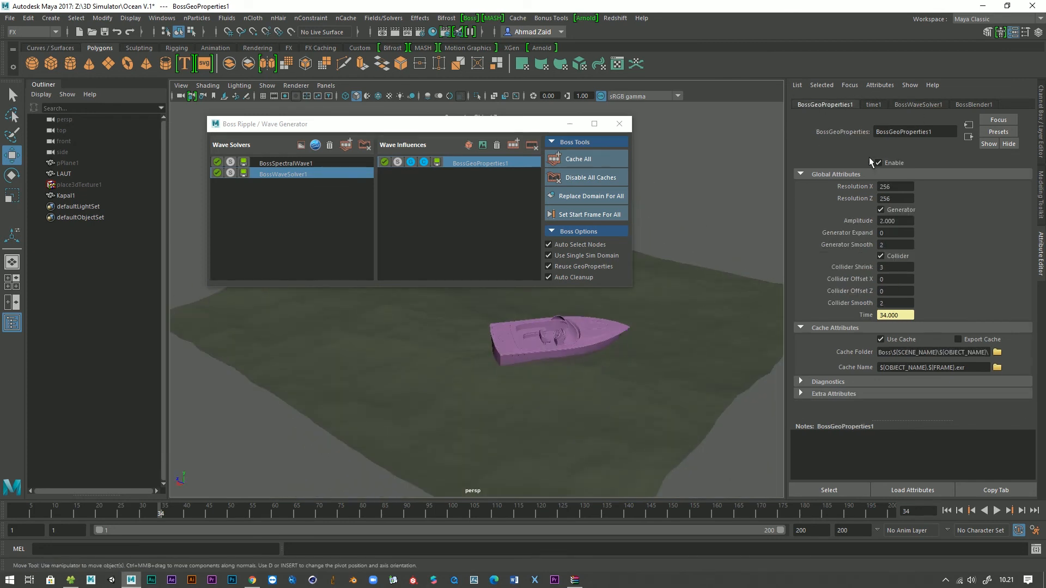
{"action": "left_click_drag", "start_coordinate": [349, 344], "coordinate": [494, 352], "text": "alt"}
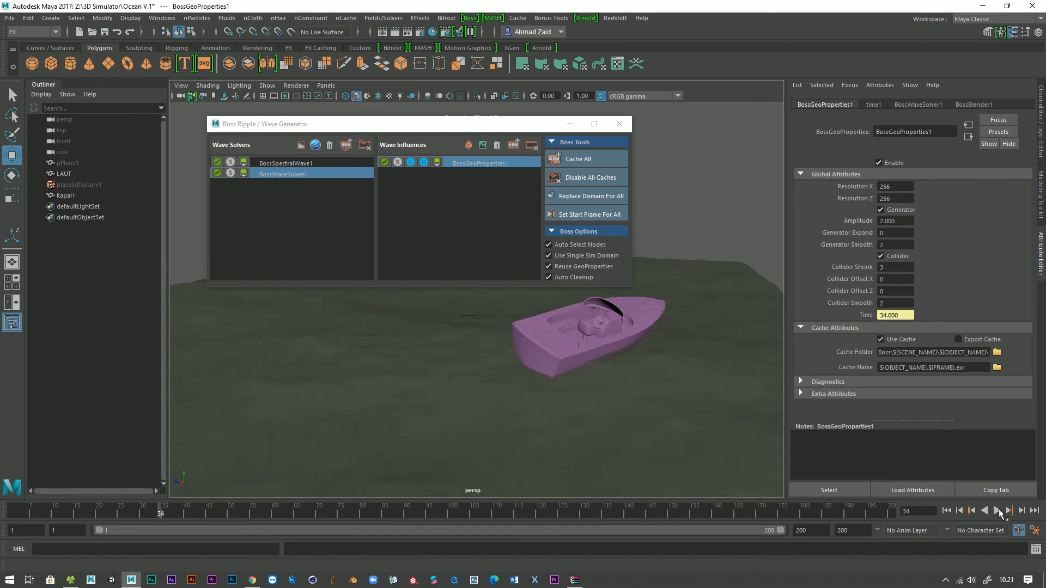
{"action": "left_click", "coordinate": [997, 511]}
{"action": "scroll", "coordinate": [664, 423], "scroll_direction": "down", "scroll_amount": 3}
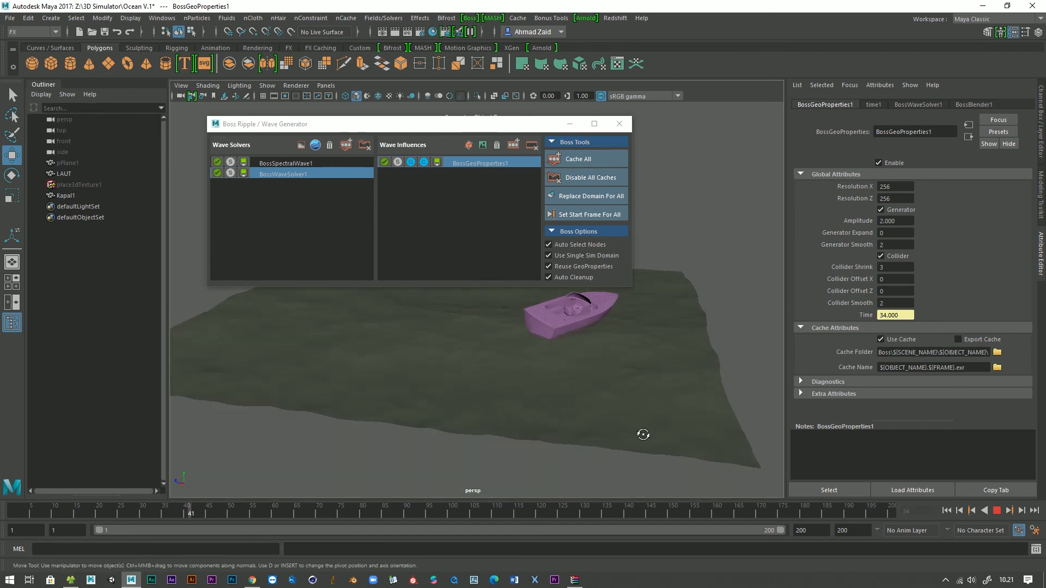
{"action": "left_click_drag", "start_coordinate": [643, 434], "coordinate": [613, 425], "text": "alt"}
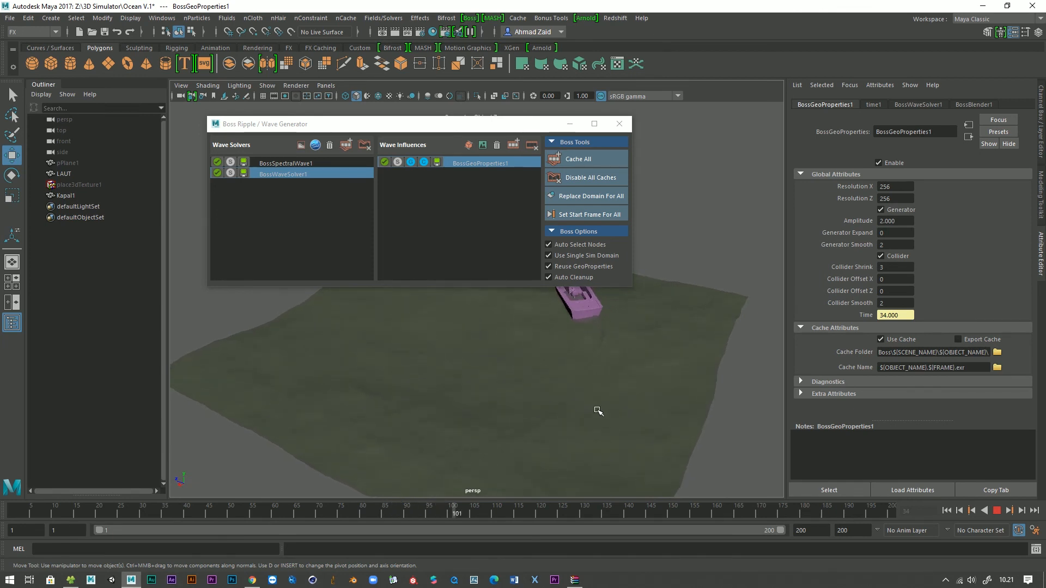
{"action": "left_click_drag", "start_coordinate": [598, 411], "coordinate": [670, 402], "text": "alt"}
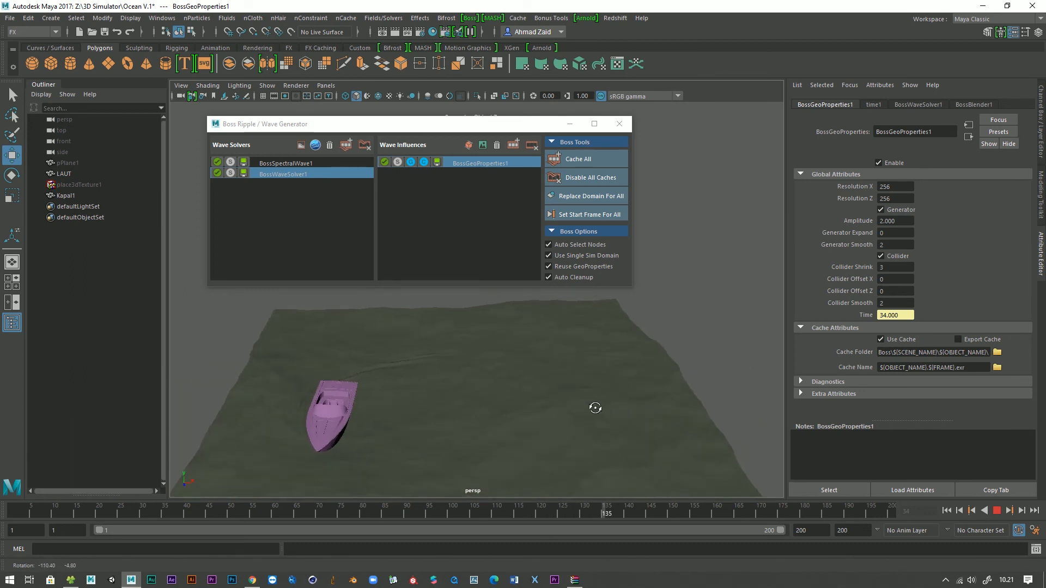
{"action": "left_click_drag", "start_coordinate": [595, 408], "coordinate": [462, 405], "text": "alt"}
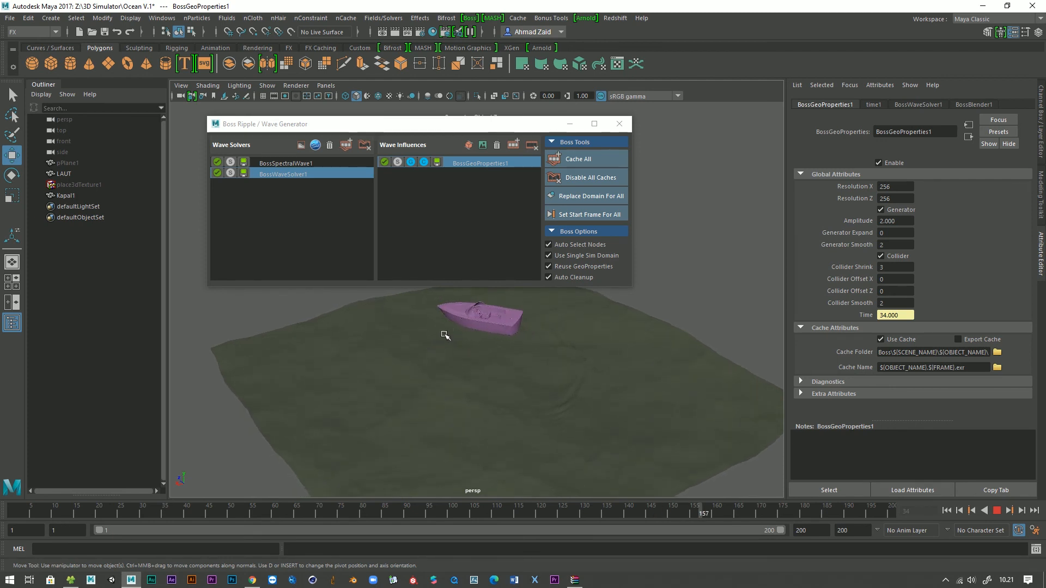
Inspect the cached wake behind the moving boat during playback, both up close and across the whole ocean plane.
{"action": "scroll", "coordinate": [468, 364], "scroll_direction": "up", "scroll_amount": 4}
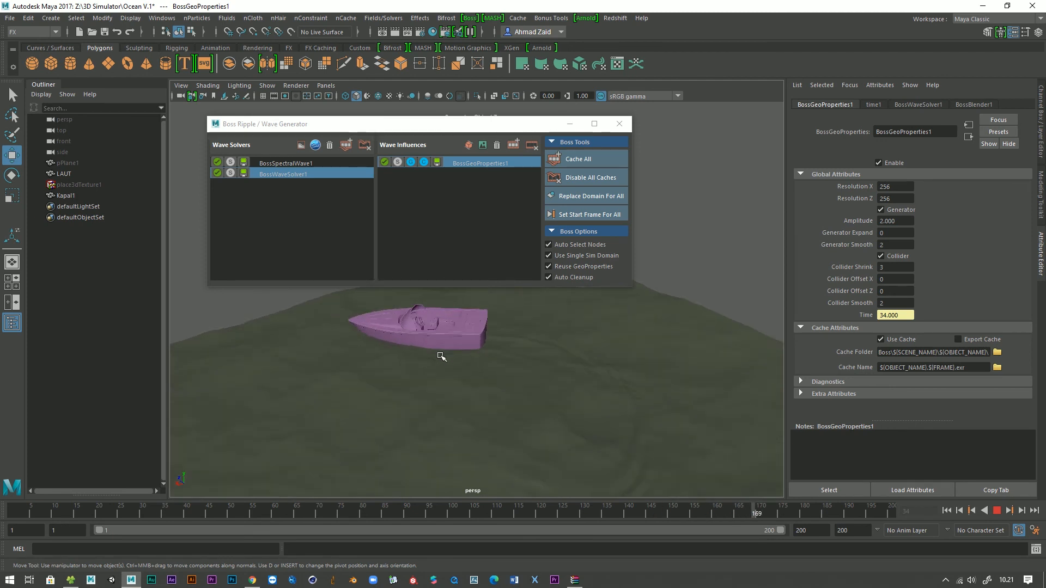
{"action": "scroll", "coordinate": [401, 342], "scroll_direction": "down", "scroll_amount": 2}
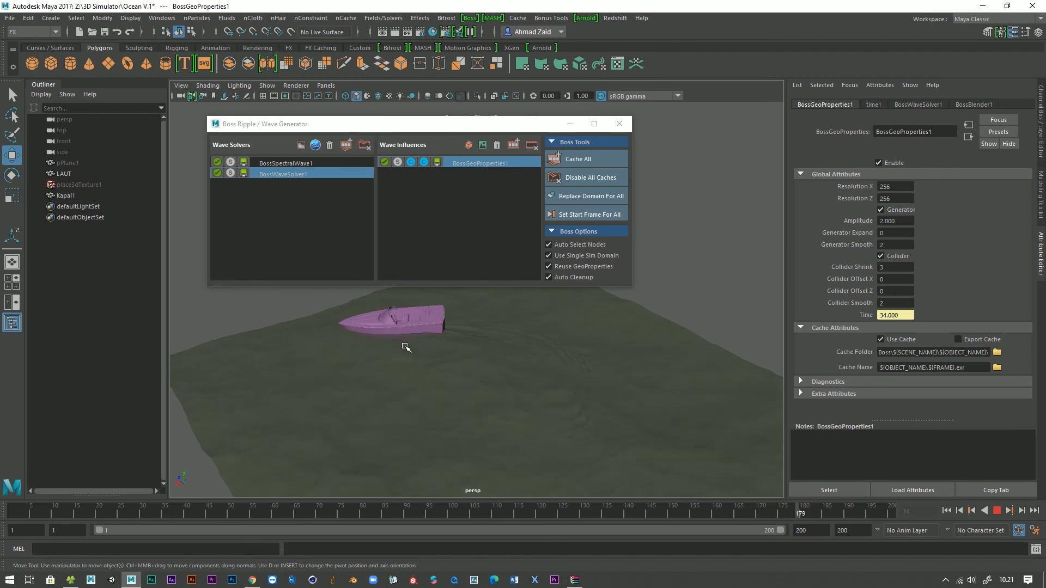
{"action": "left_click_drag", "start_coordinate": [402, 363], "coordinate": [467, 422], "text": "alt"}
{"action": "middle_click_drag", "start_coordinate": [434, 353], "coordinate": [428, 319], "text": "alt"}
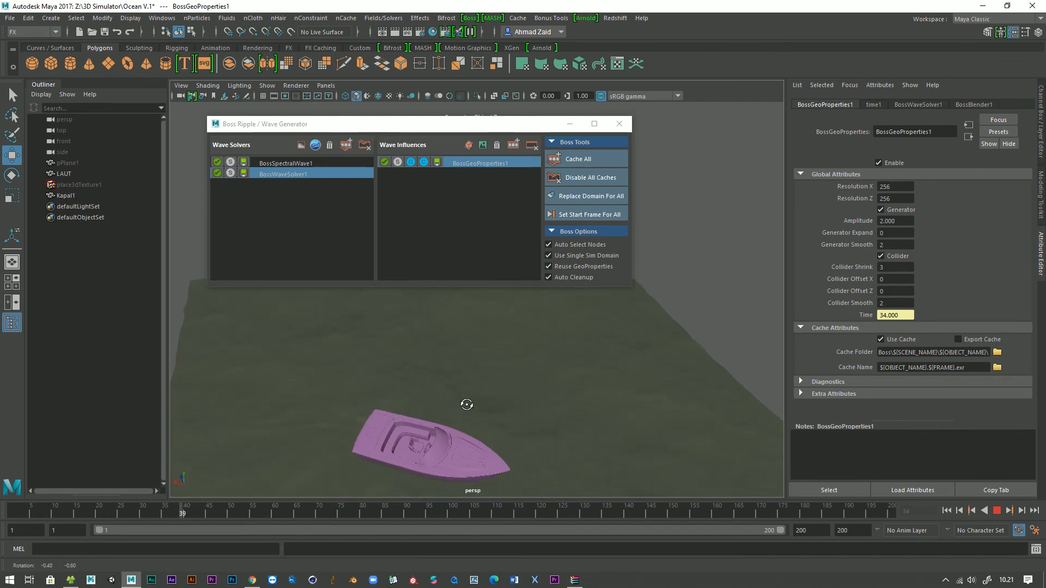
{"action": "left_click_drag", "start_coordinate": [469, 403], "coordinate": [454, 435], "text": "alt"}
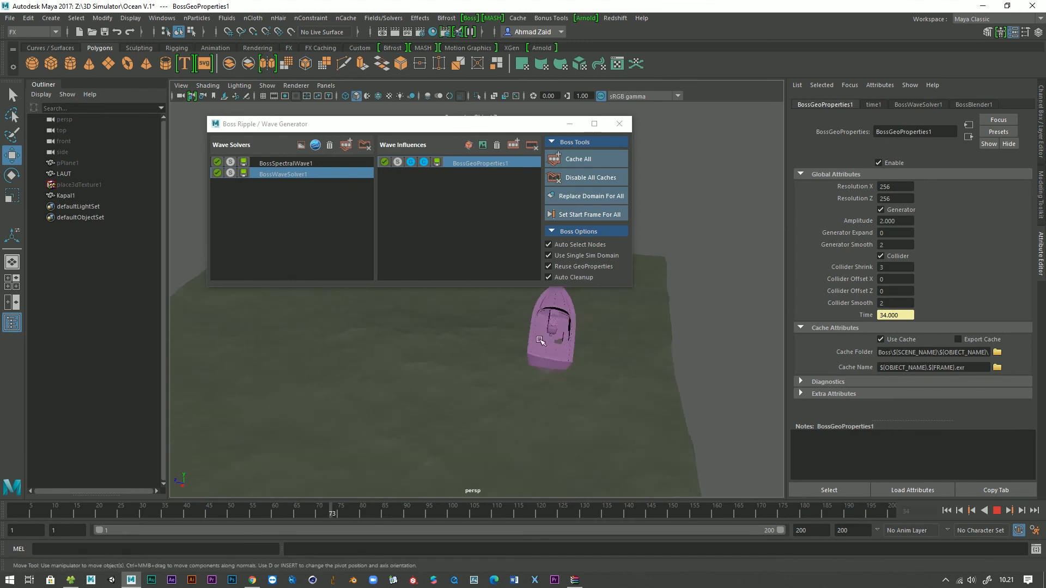
{"action": "scroll", "coordinate": [576, 350], "scroll_direction": "down", "scroll_amount": 4}
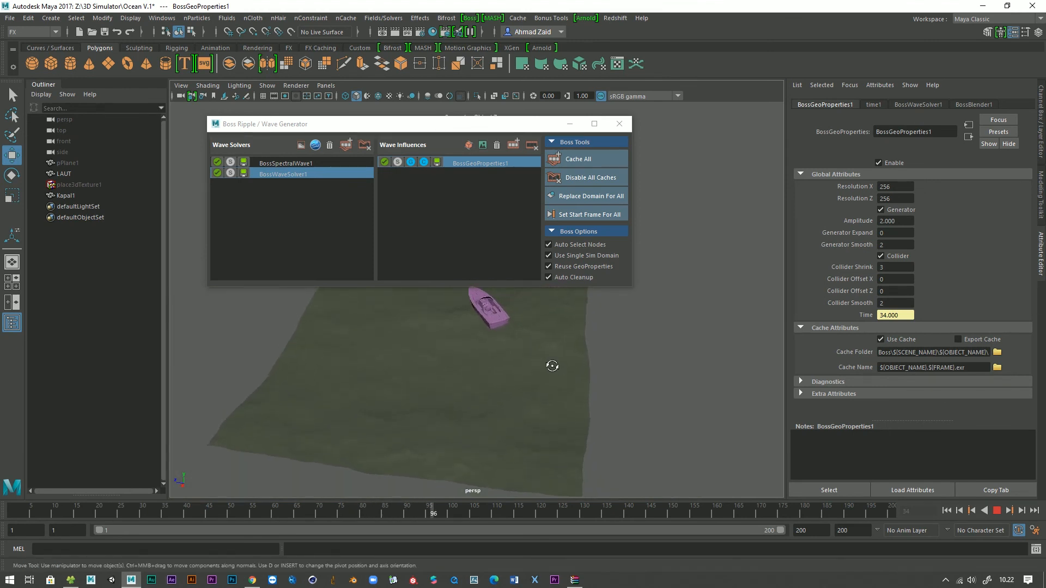
{"action": "left_click_drag", "start_coordinate": [552, 366], "coordinate": [553, 367], "text": "alt"}
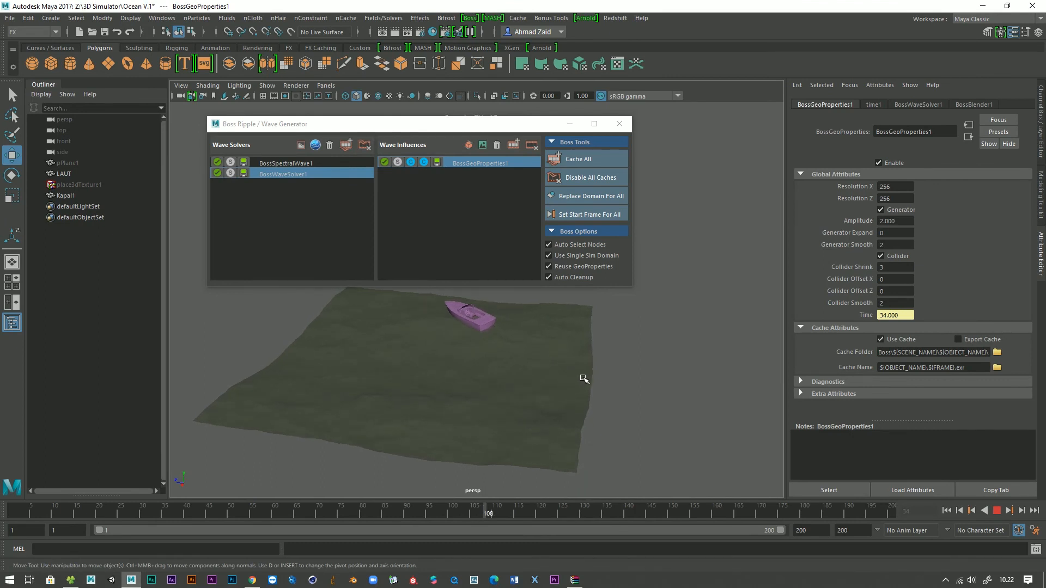
Minimize the Boss Ripple / Wave Generator window and view the boat and its wake unobstructed during playback.
{"action": "left_click", "coordinate": [572, 123]}
{"action": "scroll", "coordinate": [540, 358], "scroll_direction": "up", "scroll_amount": 4}
{"action": "middle_click_drag", "start_coordinate": [579, 353], "coordinate": [607, 328], "text": "alt"}
{"action": "scroll", "coordinate": [589, 406], "scroll_direction": "up", "scroll_amount": 2}
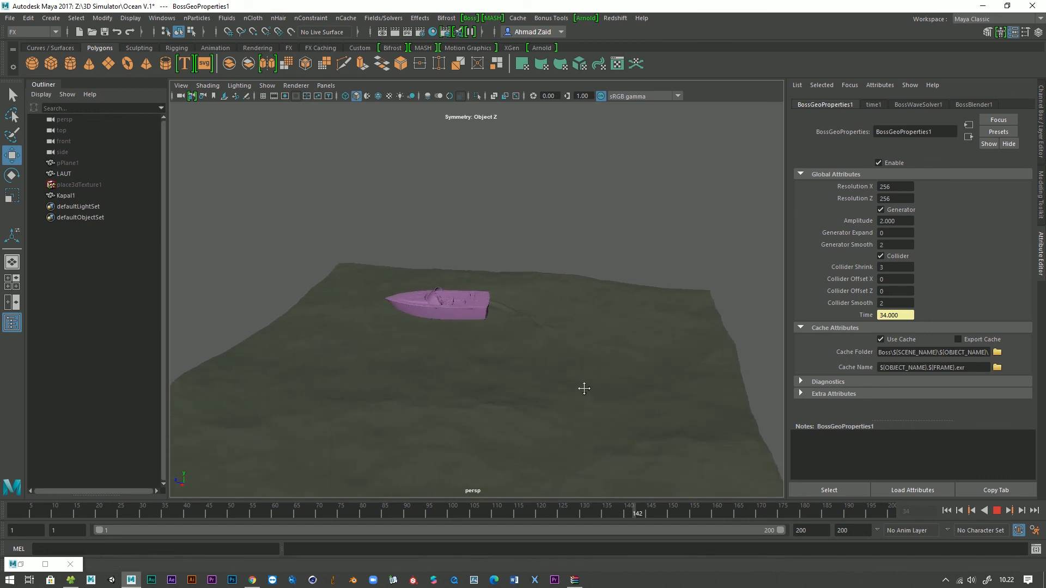
{"action": "left_click_drag", "start_coordinate": [583, 381], "coordinate": [509, 365], "text": "alt"}
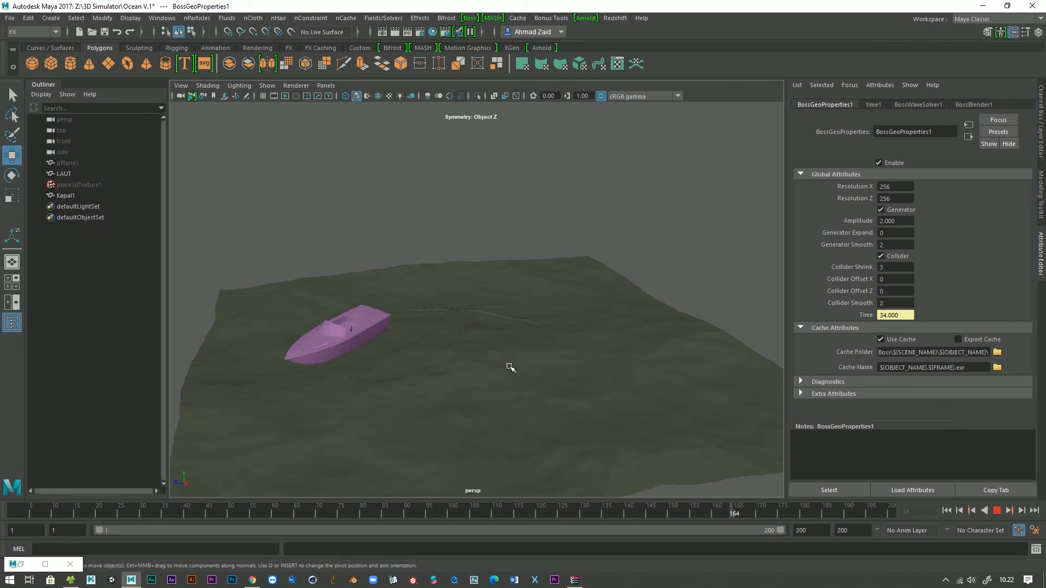
{"action": "left_click_drag", "start_coordinate": [503, 353], "coordinate": [477, 353], "text": "alt"}
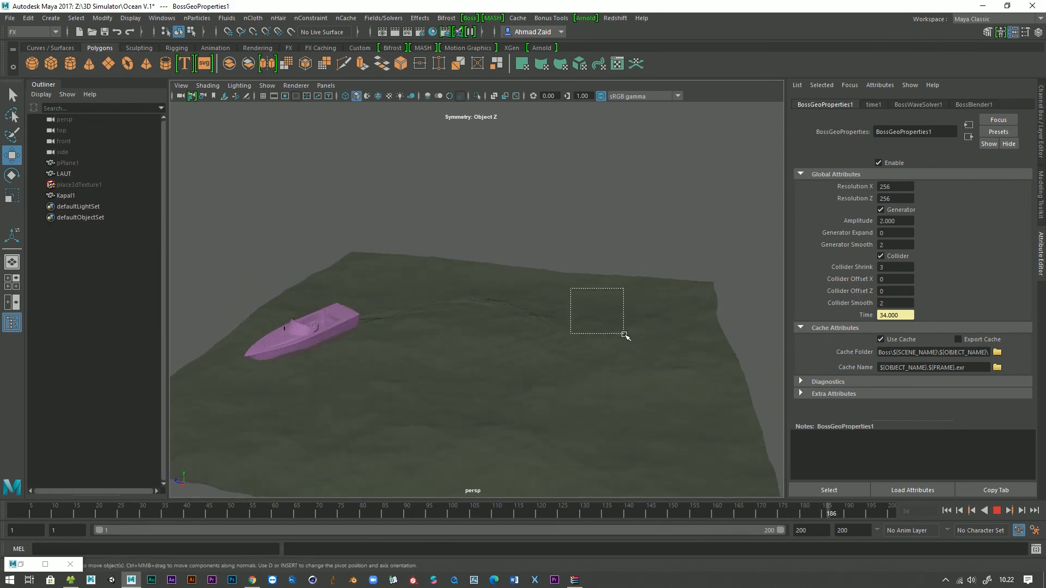
Examine the ocean surface and the boat's wake from several sides while the cached animation loops.
{"action": "left_click_drag", "start_coordinate": [624, 334], "coordinate": [589, 351]}
{"action": "left_click", "coordinate": [621, 224]}
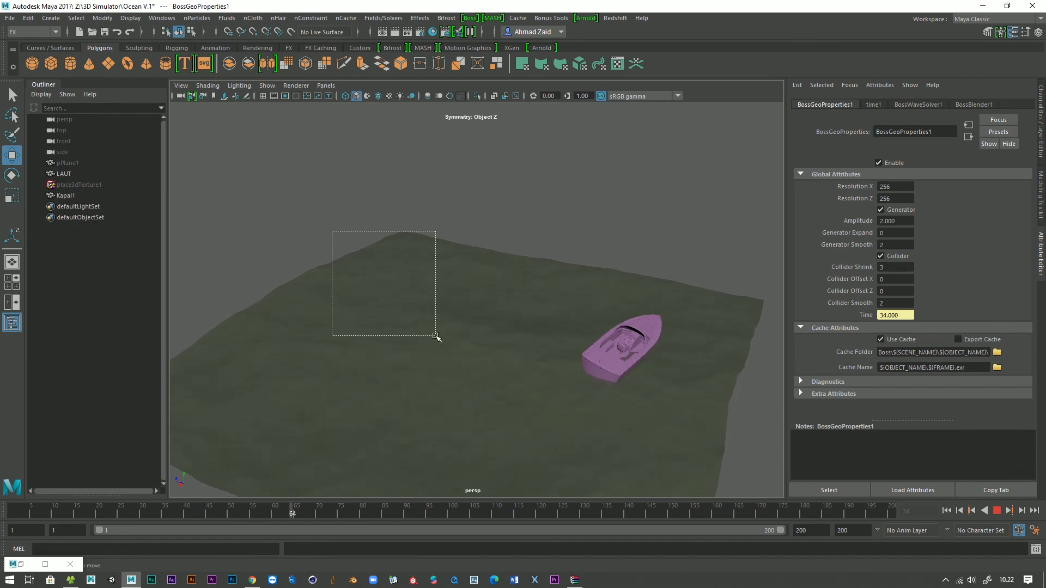
{"action": "left_click_drag", "start_coordinate": [435, 336], "coordinate": [437, 336]}
{"action": "left_click", "coordinate": [497, 197]}
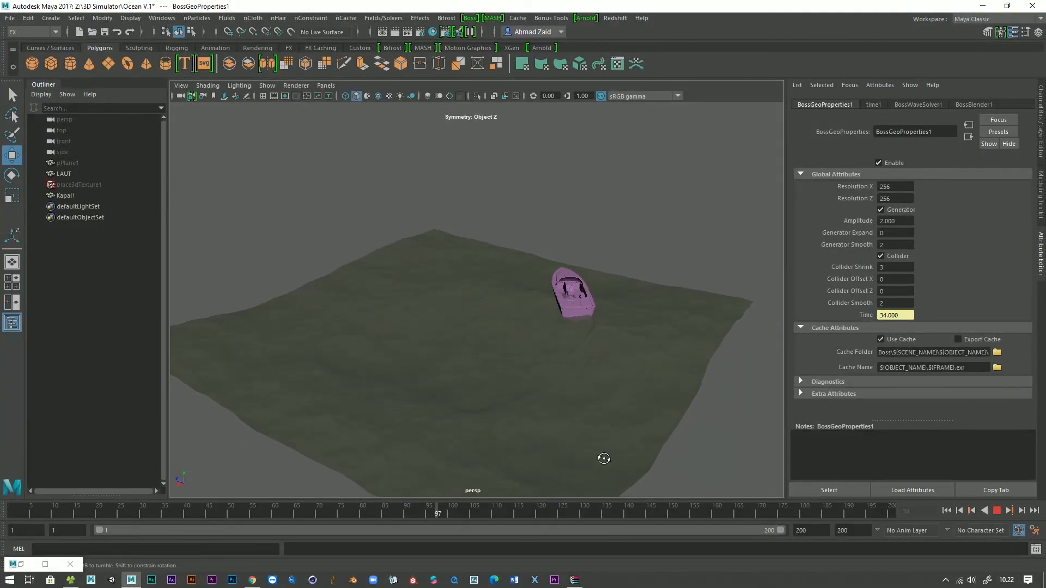
{"action": "mouse_move", "coordinate": [604, 459]}
{"action": "left_mouse_down", "text": "alt"}
{"action": "mouse_move", "coordinate": [538, 465]}
{"action": "mouse_move", "coordinate": [606, 450]}
{"action": "left_mouse_up", "text": "alt"}
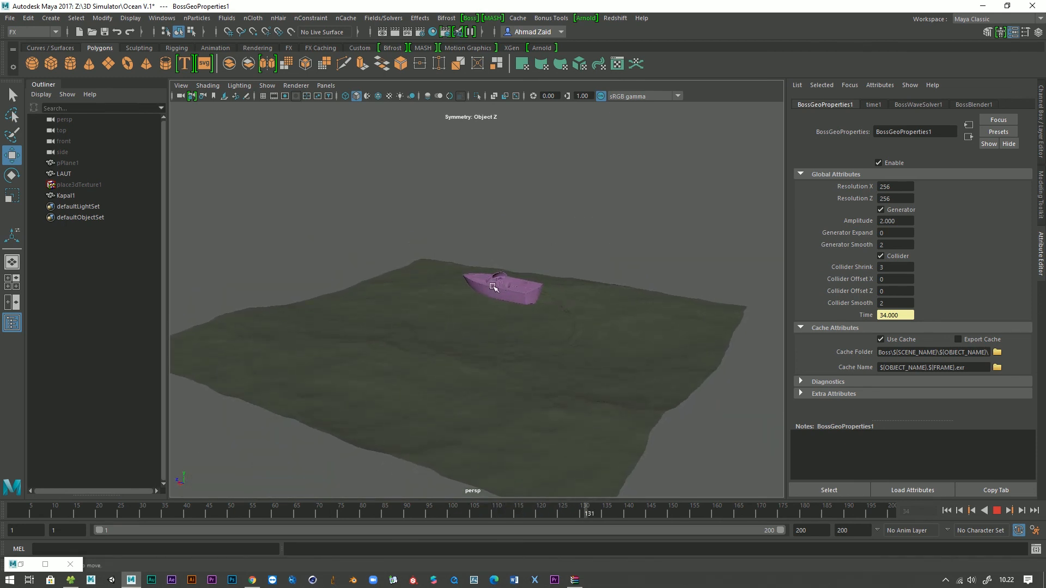
{"action": "left_click_drag", "start_coordinate": [493, 338], "coordinate": [271, 343], "text": "alt"}
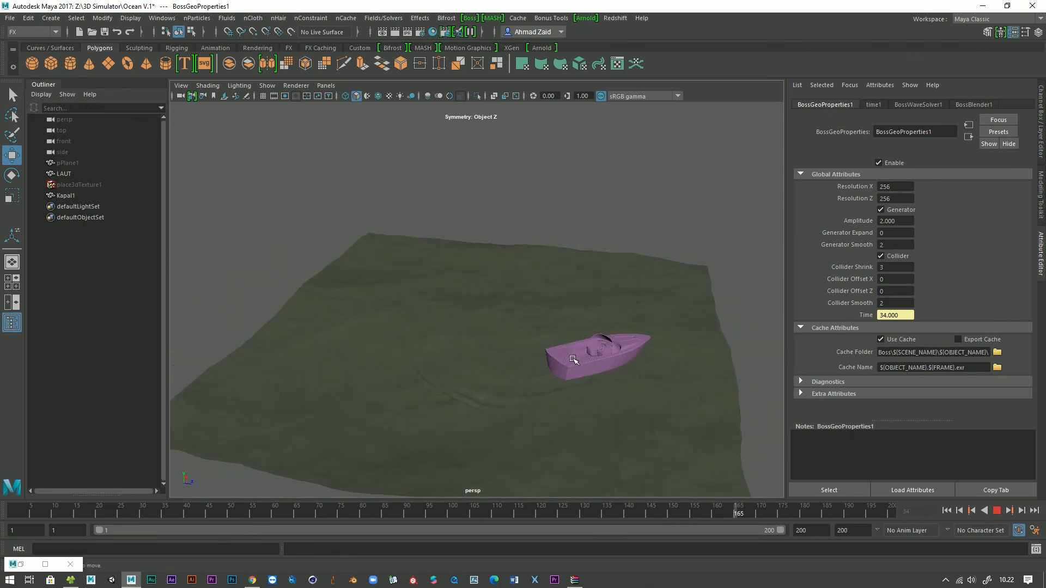
{"action": "left_click_drag", "start_coordinate": [573, 359], "coordinate": [429, 394], "text": "alt"}
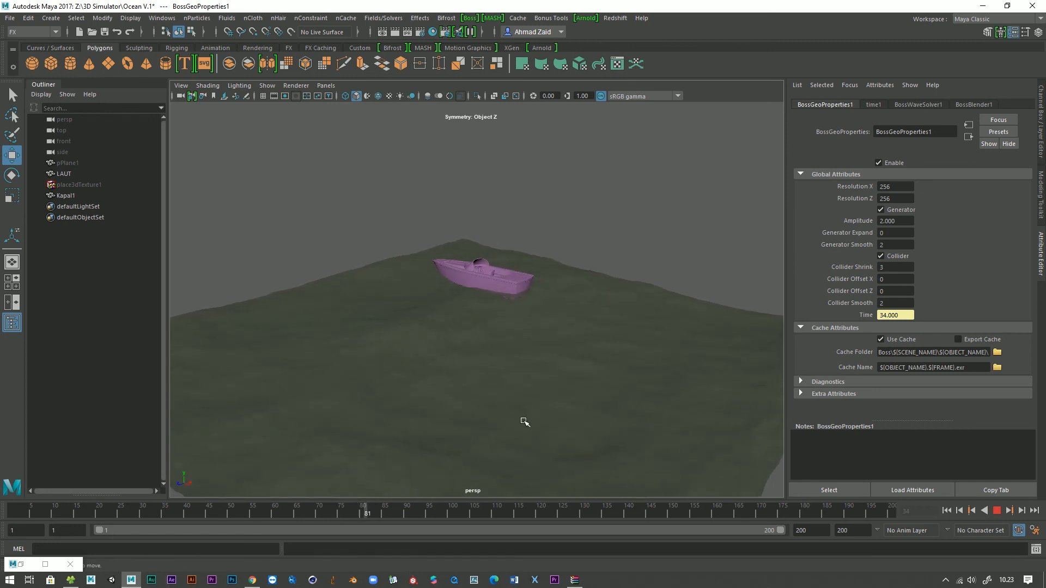